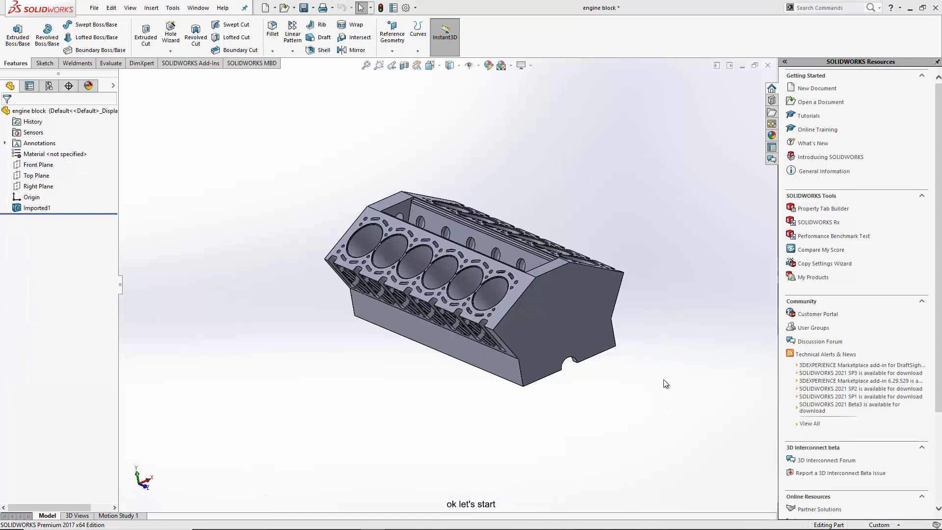
- Start a sketch on the block's flat end face and view it Normal To
{"action": "left_click", "coordinate": [567, 307]}
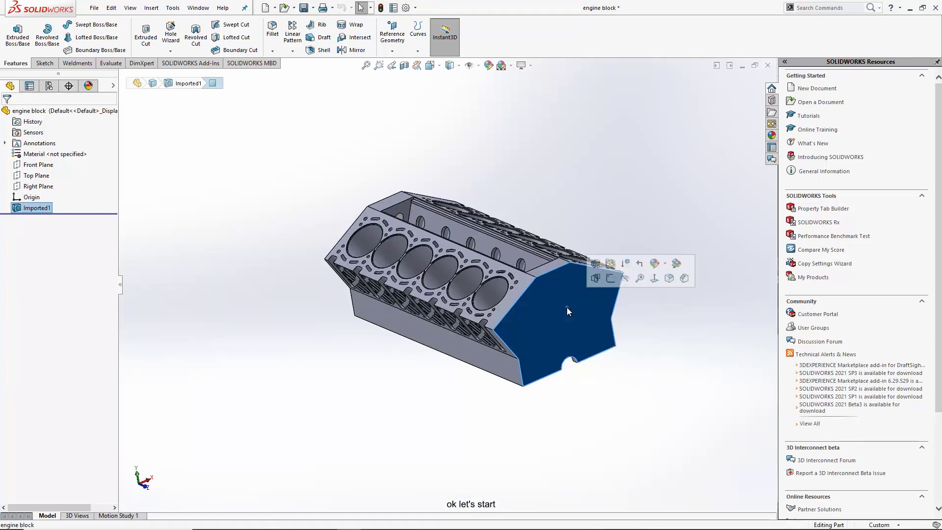
{"action": "left_click", "coordinate": [602, 287]}
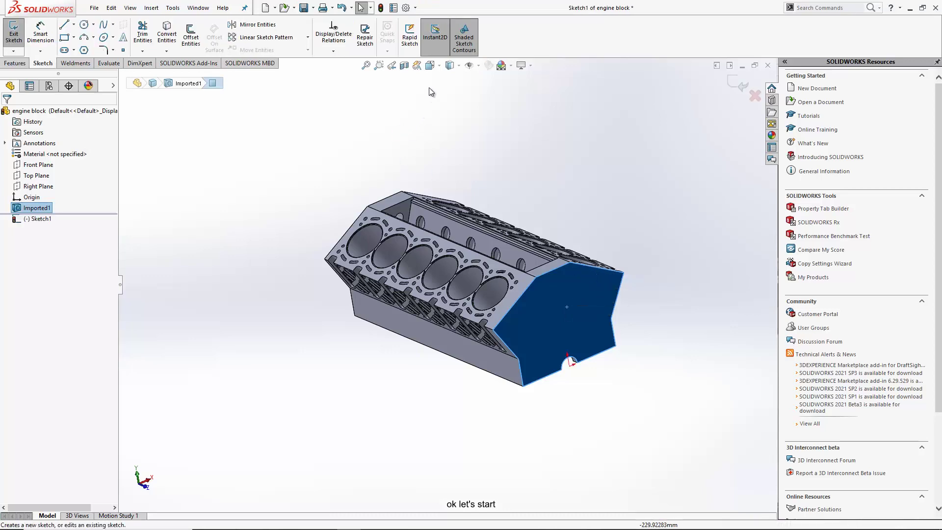
{"action": "left_click", "coordinate": [430, 65]}
{"action": "left_click", "coordinate": [475, 317]}
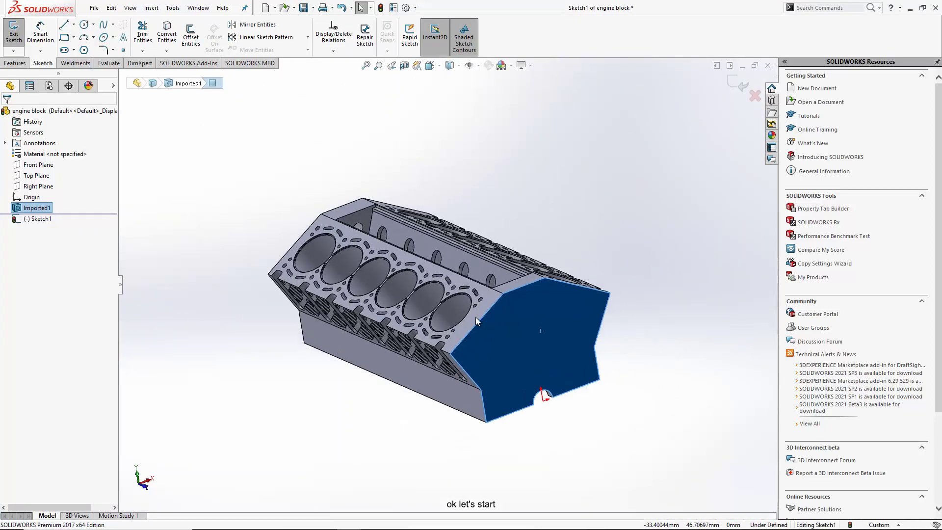
- Draw a three-point arc between the face's two side corners and dimension its radius to 170 mm
{"action": "left_click", "coordinate": [85, 42]}
{"action": "left_click", "coordinate": [274, 353]}
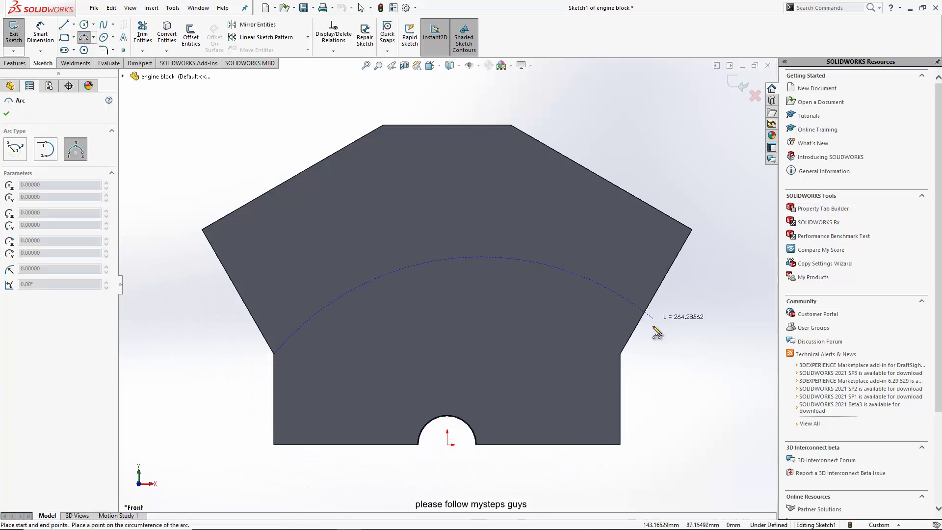
{"action": "left_click", "coordinate": [620, 353]}
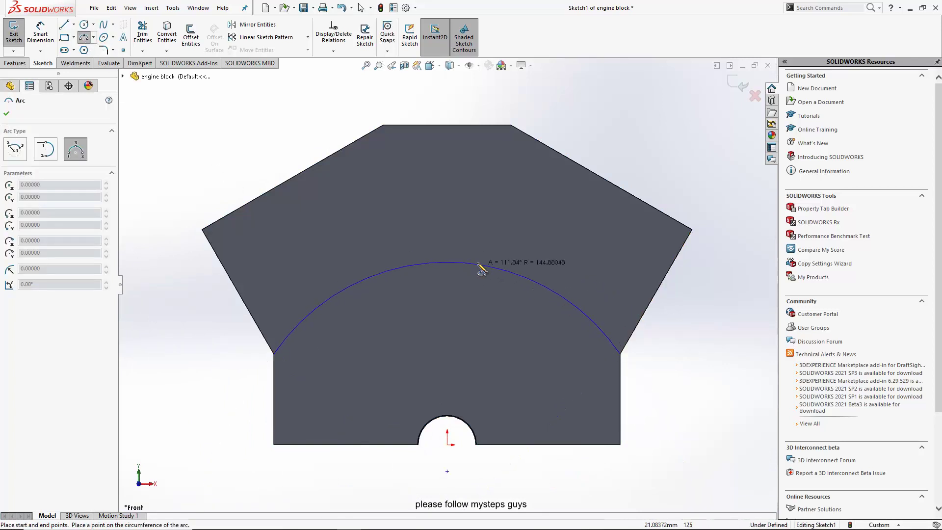
{"action": "left_click", "coordinate": [483, 264]}
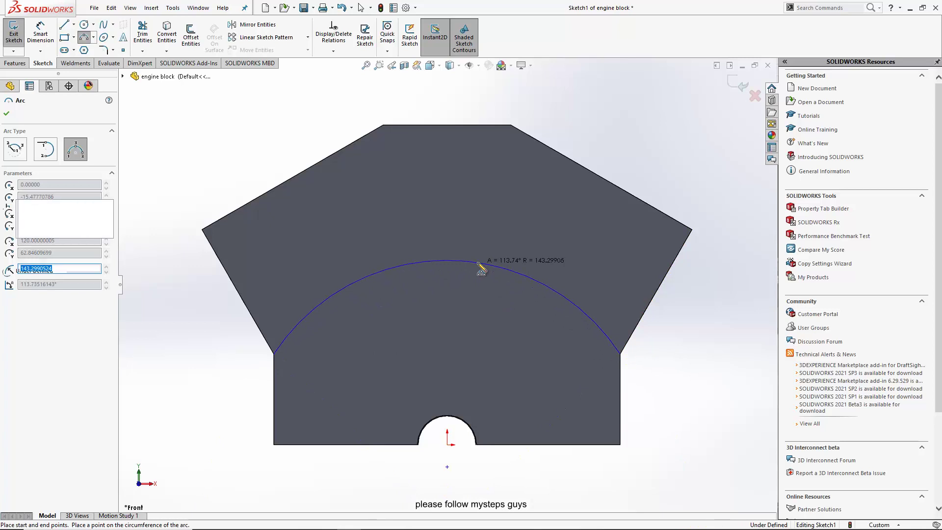
{"action": "left_click", "coordinate": [40, 35]}
{"action": "left_click", "coordinate": [398, 261]}
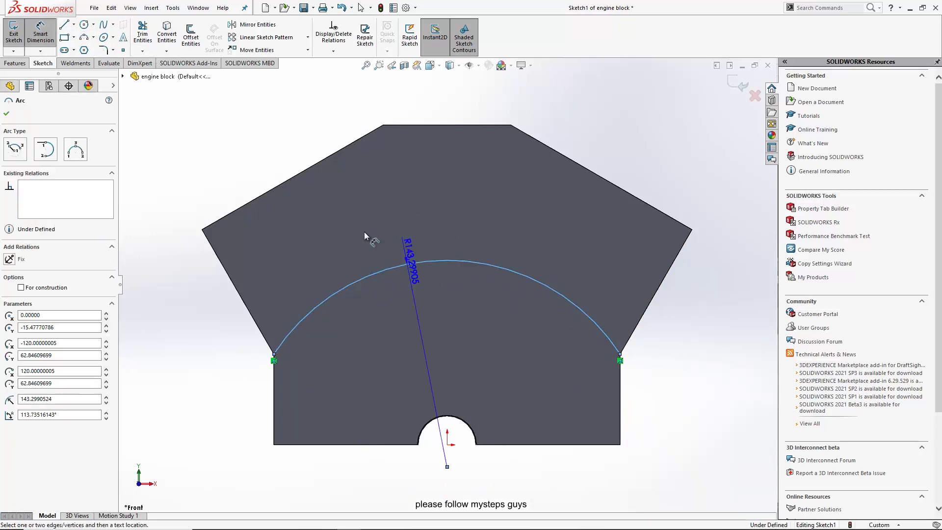
{"action": "left_click", "coordinate": [360, 227]}
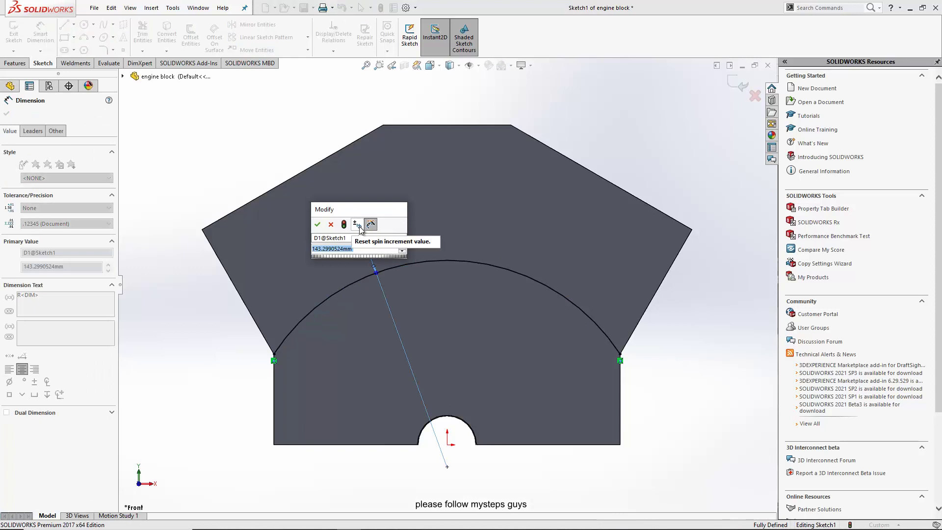
{"action": "type", "text": "170"}
{"action": "key", "text": "Return"}
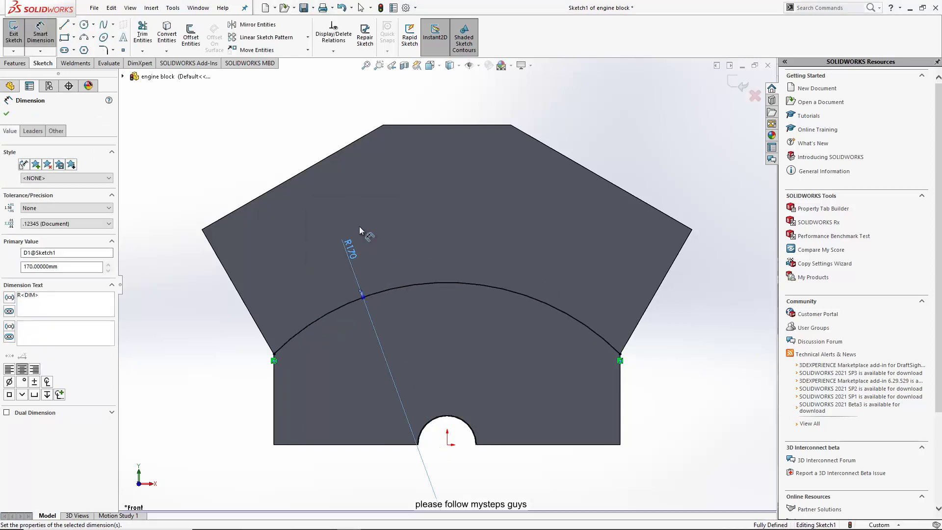
- Draw a short horizontal line from each end of the arc
{"action": "right_click", "coordinate": [169, 105]}
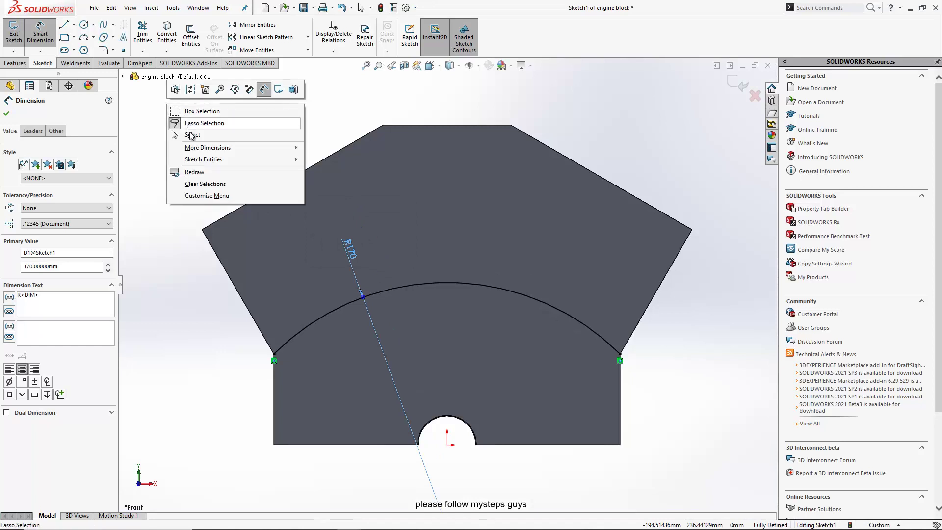
{"action": "left_click", "coordinate": [191, 140]}
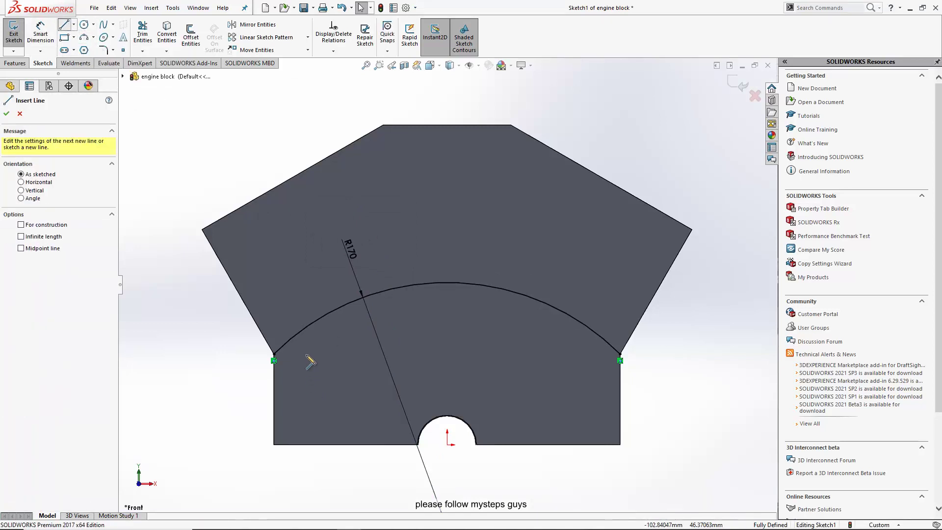
{"action": "scroll", "coordinate": [294, 349], "scroll_direction": "down", "scroll_amount": 2}
{"action": "left_click", "coordinate": [271, 325]}
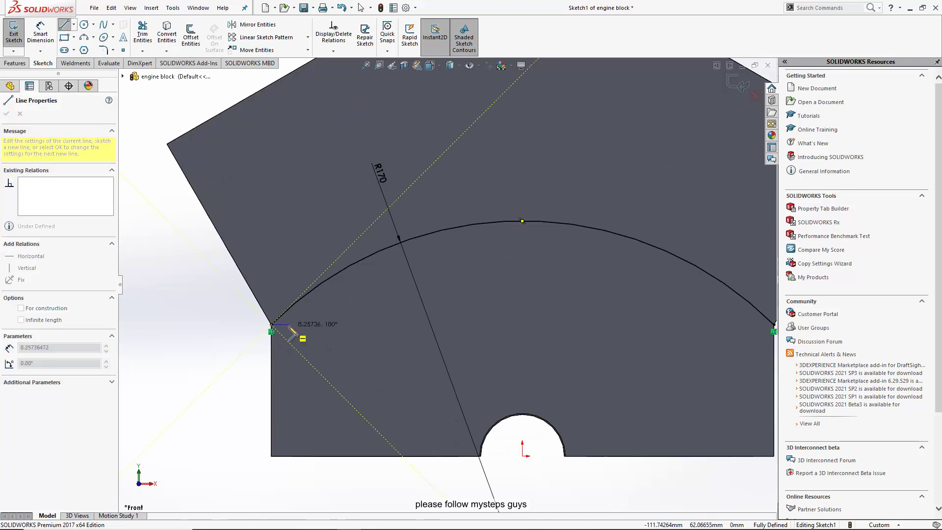
{"action": "left_click", "coordinate": [289, 324]}
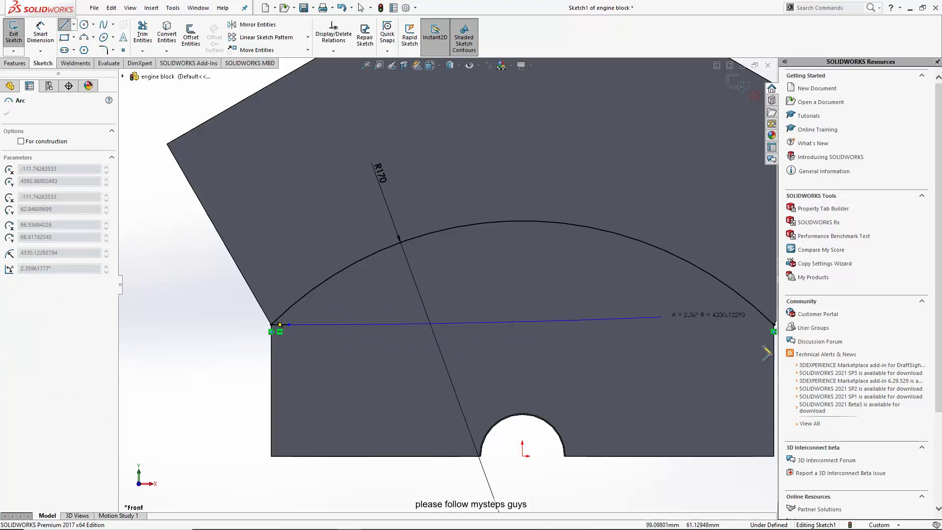
{"action": "key", "text": "Escape"}
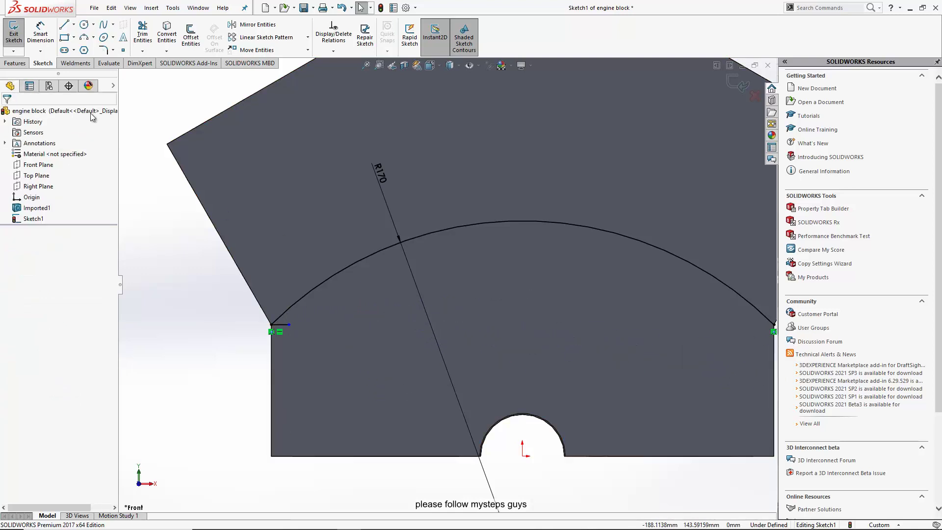
{"action": "left_click", "coordinate": [64, 27]}
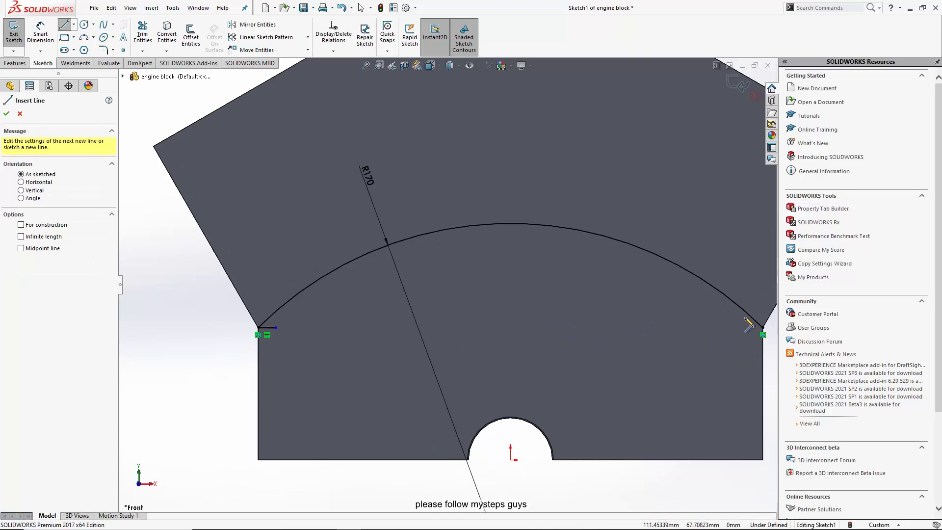
{"action": "left_click", "coordinate": [763, 328]}
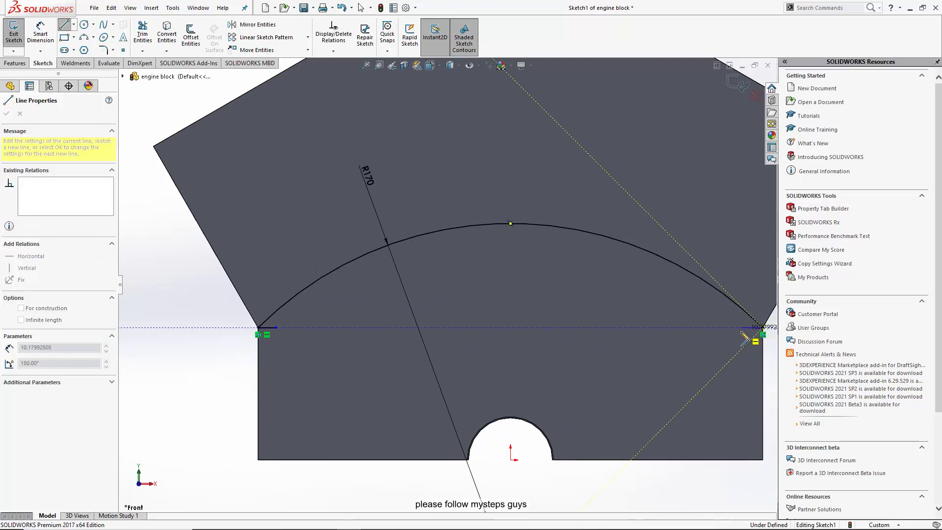
{"action": "left_click", "coordinate": [742, 333]}
{"action": "key", "text": "Escape"}
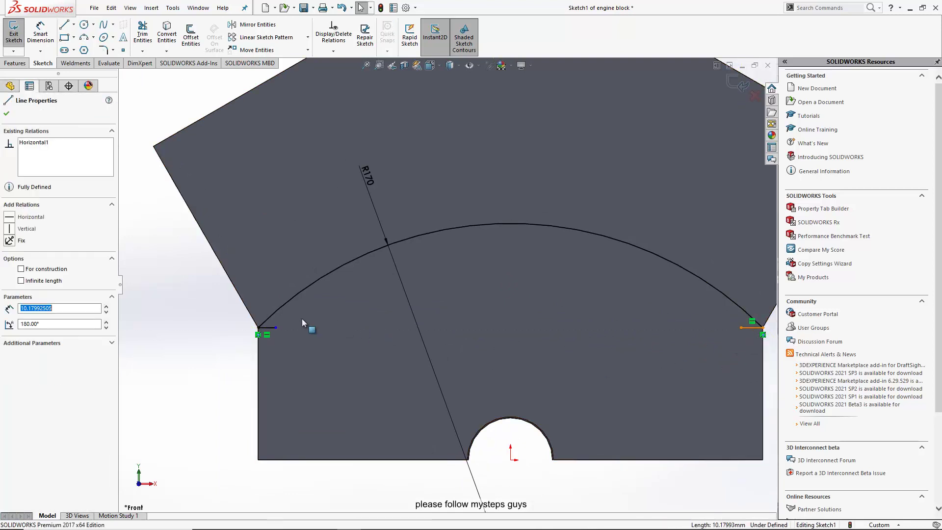
- Make the two short lines equal and dimension the left one to 10 mm
{"action": "left_click", "coordinate": [267, 328], "text": "ctrl"}
{"action": "left_click", "coordinate": [15, 331]}
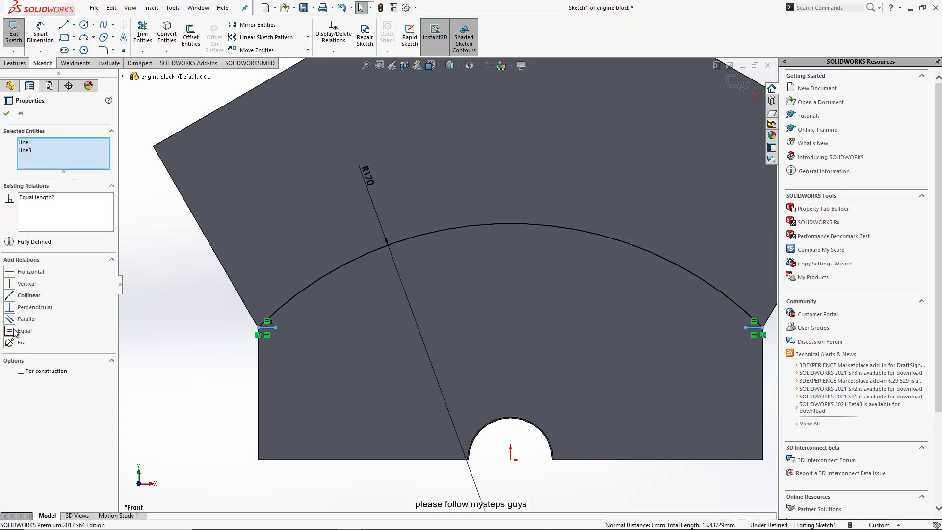
{"action": "key", "text": "Escape"}
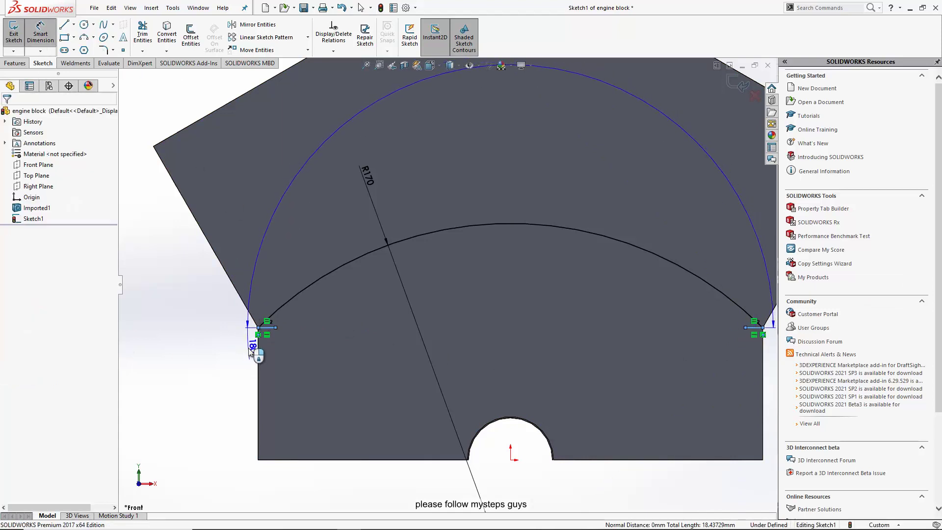
{"action": "left_click", "coordinate": [40, 33]}
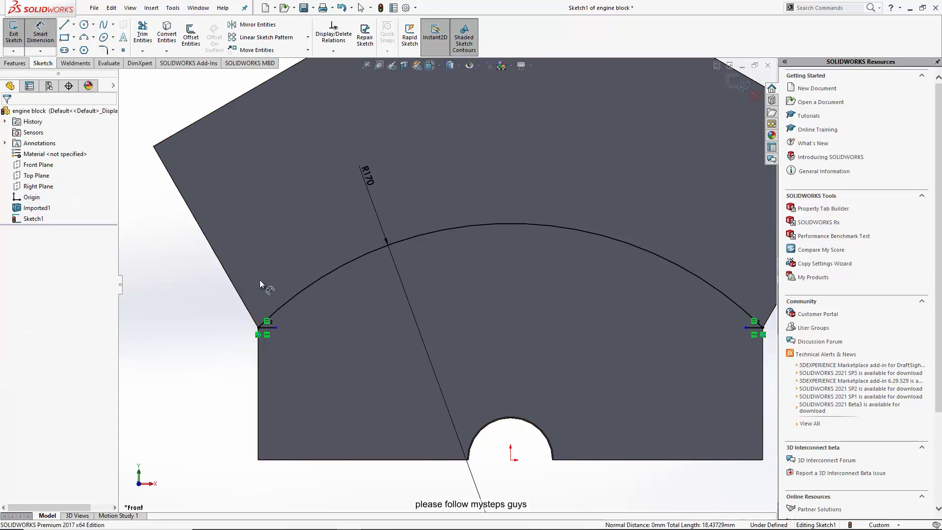
{"action": "left_click", "coordinate": [266, 329]}
{"action": "left_click", "coordinate": [254, 373]}
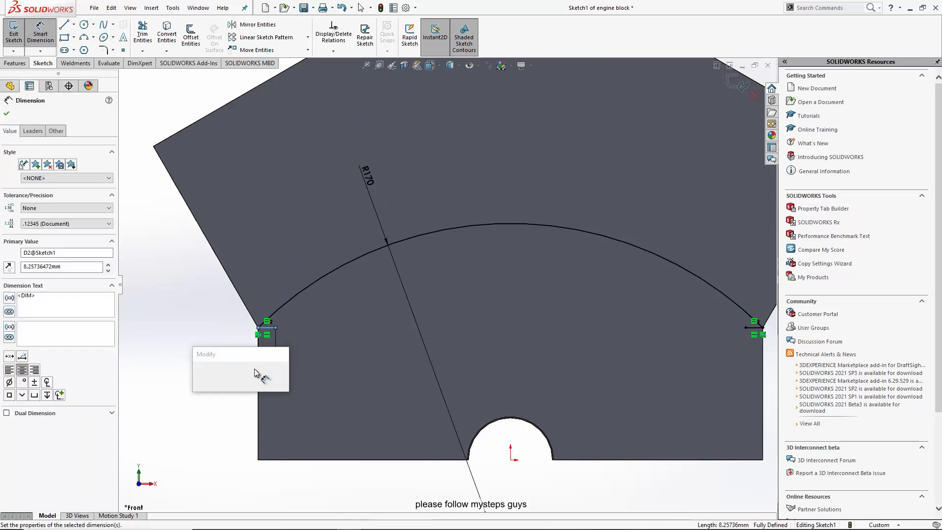
{"action": "type", "text": "10"}
{"action": "key", "text": "Return"}
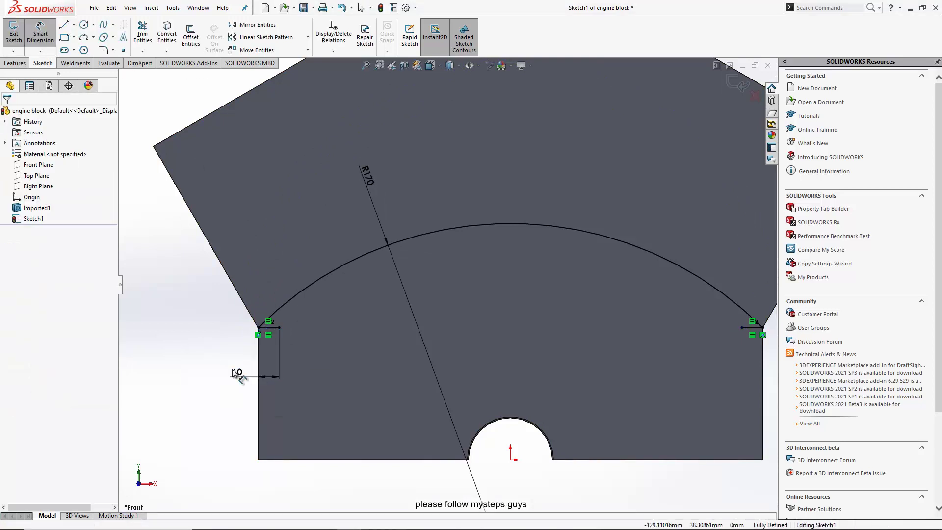
{"action": "left_click", "coordinate": [84, 36]}
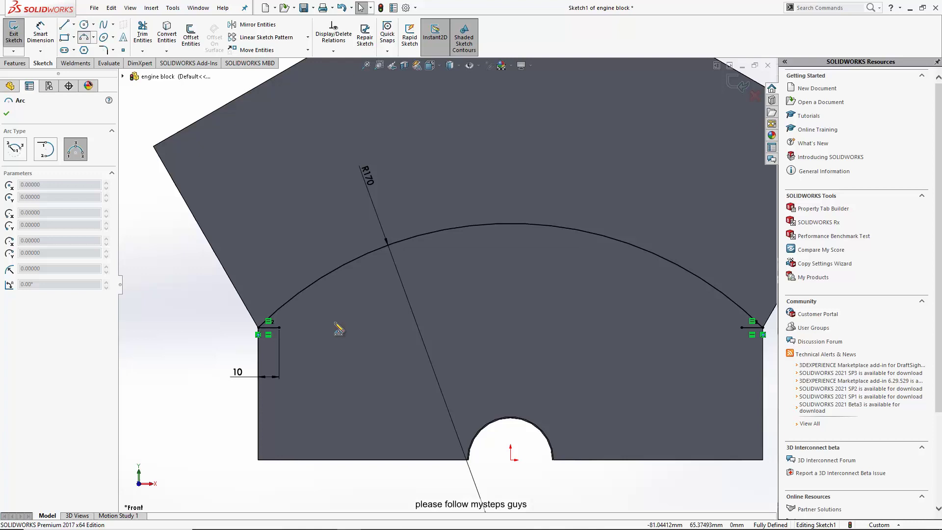
- Draw an inner three-point arc joining the inner ends of the two short lines
{"action": "left_click", "coordinate": [279, 328]}
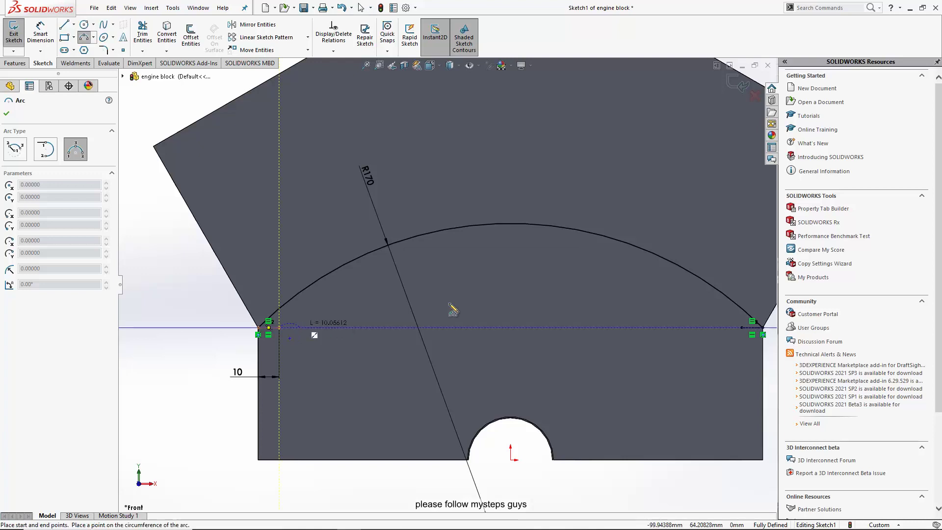
{"action": "left_click", "coordinate": [742, 328]}
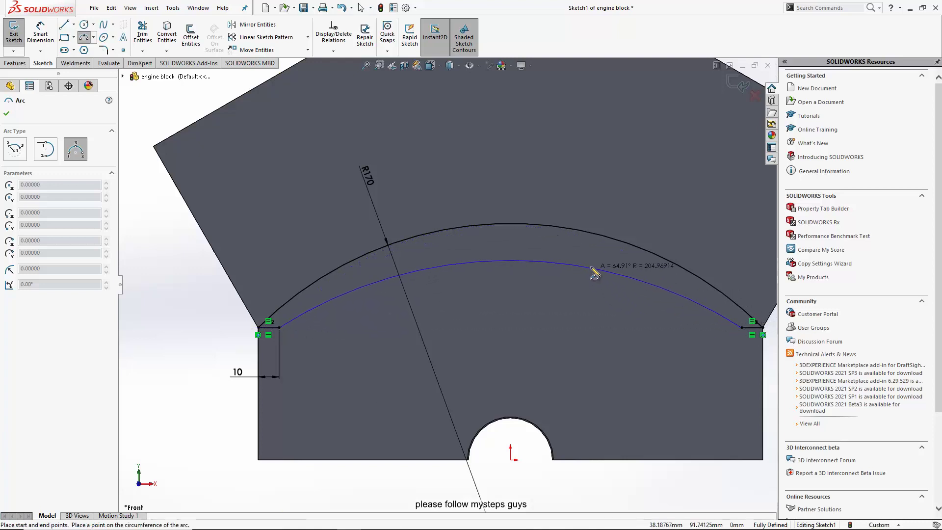
{"action": "left_click", "coordinate": [510, 259]}
{"action": "right_click", "coordinate": [594, 192]}
{"action": "left_click", "coordinate": [601, 197]}
- Dimension the inner arc's radius to 170 mm and return to selection mode
{"action": "left_click", "coordinate": [41, 34]}
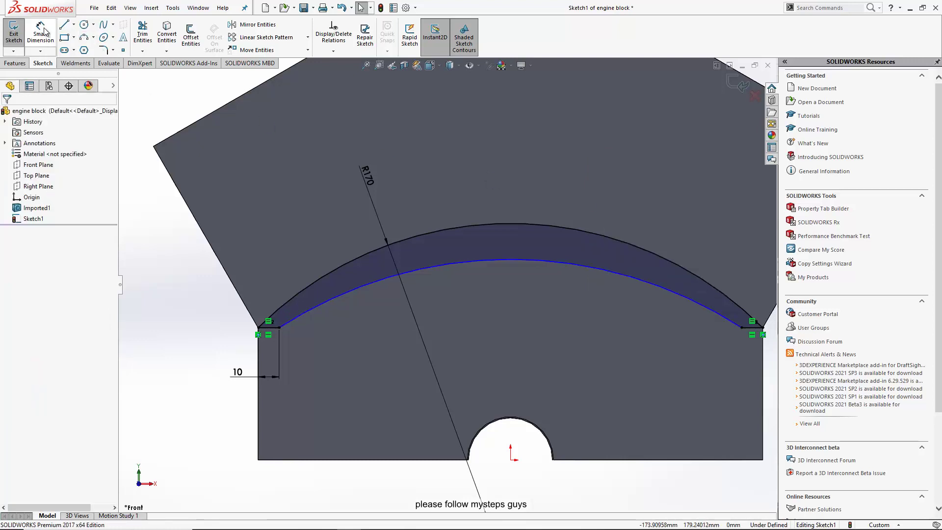
{"action": "left_click", "coordinate": [437, 264]}
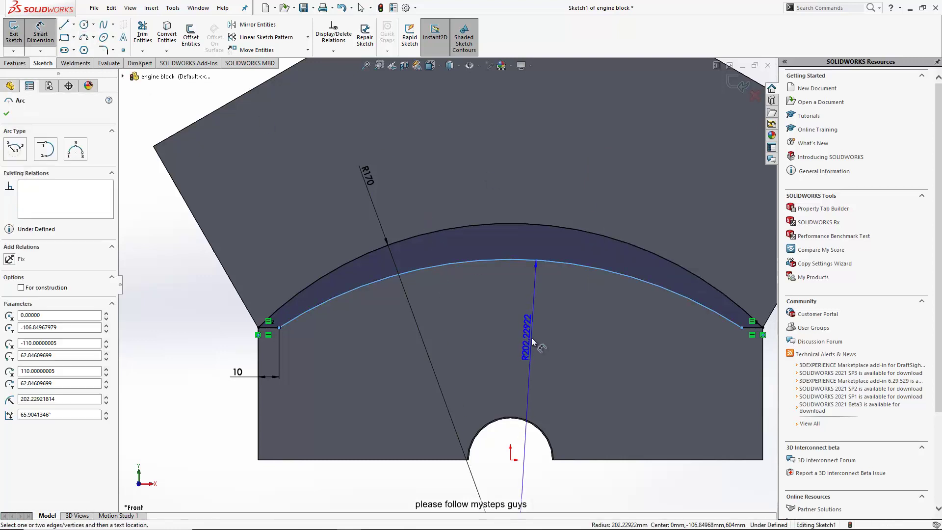
{"action": "left_click", "coordinate": [534, 342]}
{"action": "type", "text": "170"}
{"action": "key", "text": "Return"}
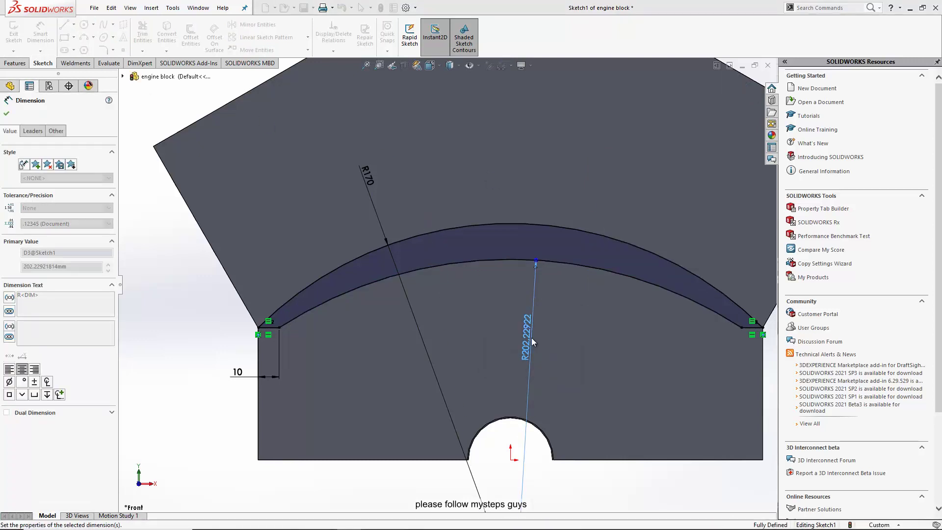
{"action": "right_click", "coordinate": [574, 185]}
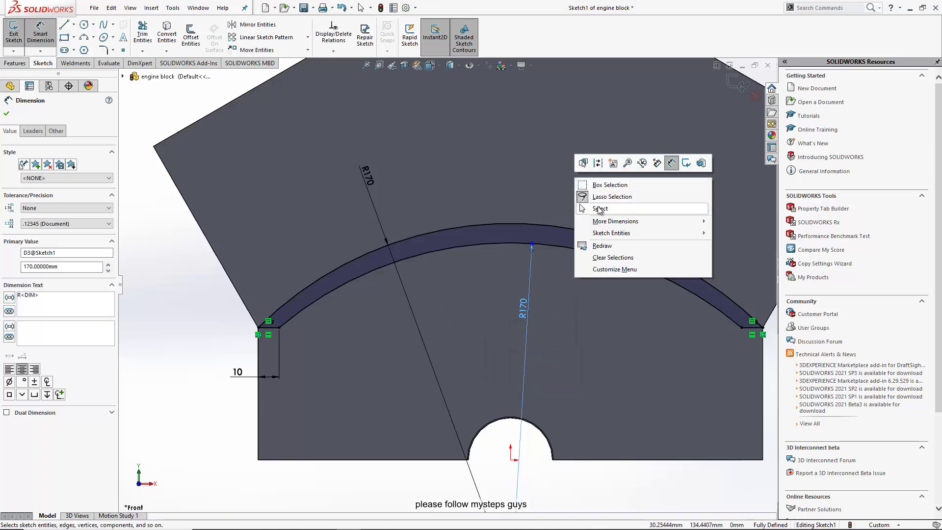
{"action": "left_click", "coordinate": [598, 210]}
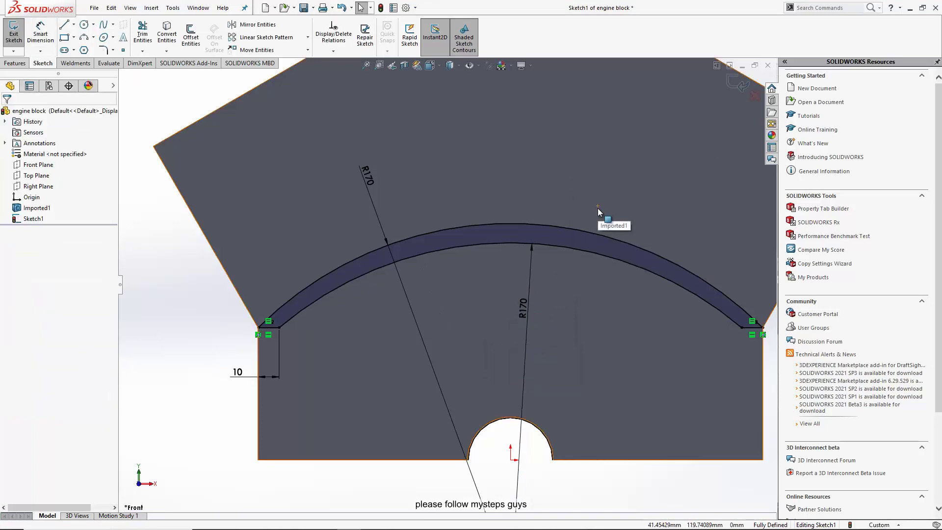
{"action": "scroll", "coordinate": [615, 319], "scroll_direction": "up", "scroll_amount": 2}
- Extrude the arched band sketch 20 mm as Boss-Extrude1 on the block's end face
{"action": "mouse_move", "coordinate": [615, 319]}
{"action": "middle_mouse_down"}
{"action": "mouse_move", "coordinate": [581, 324]}
{"action": "mouse_move", "coordinate": [583, 336]}
{"action": "middle_mouse_up"}
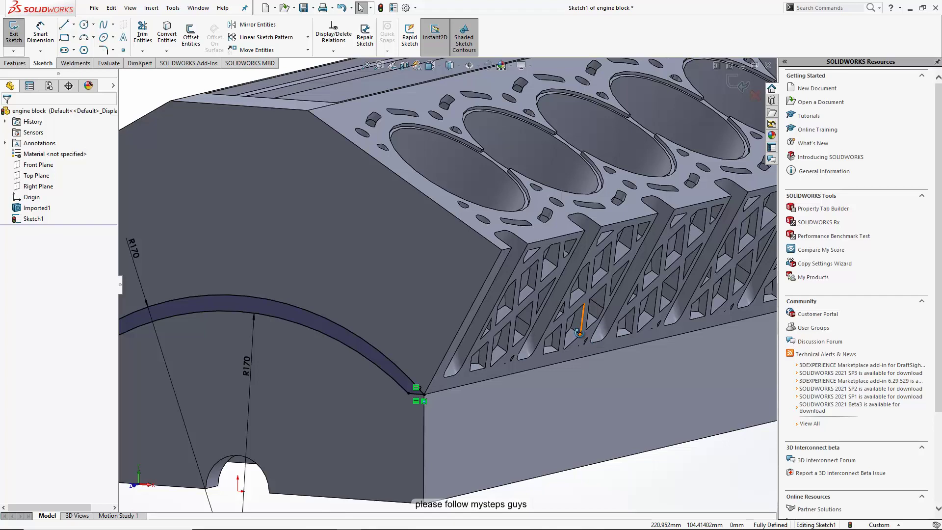
{"action": "middle_click_drag", "start_coordinate": [579, 333], "coordinate": [572, 340]}
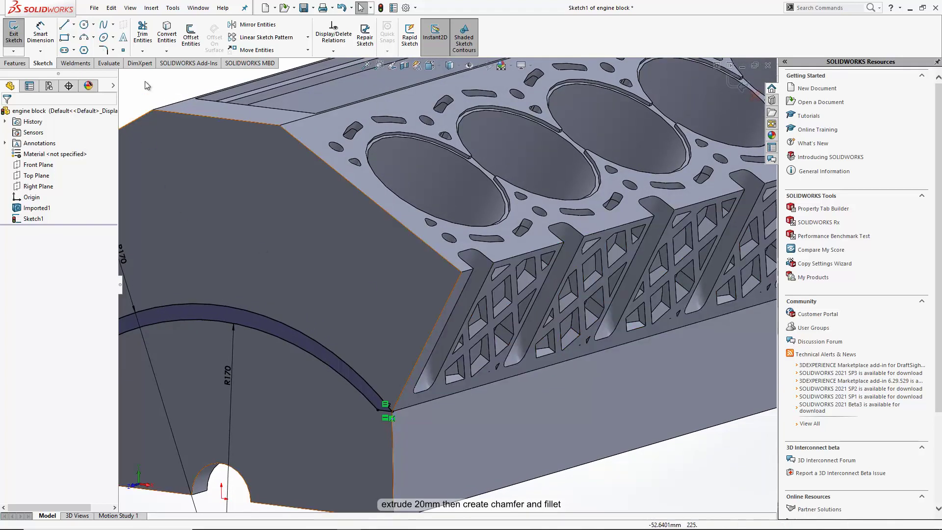
{"action": "left_click", "coordinate": [18, 63]}
{"action": "left_click", "coordinate": [21, 46]}
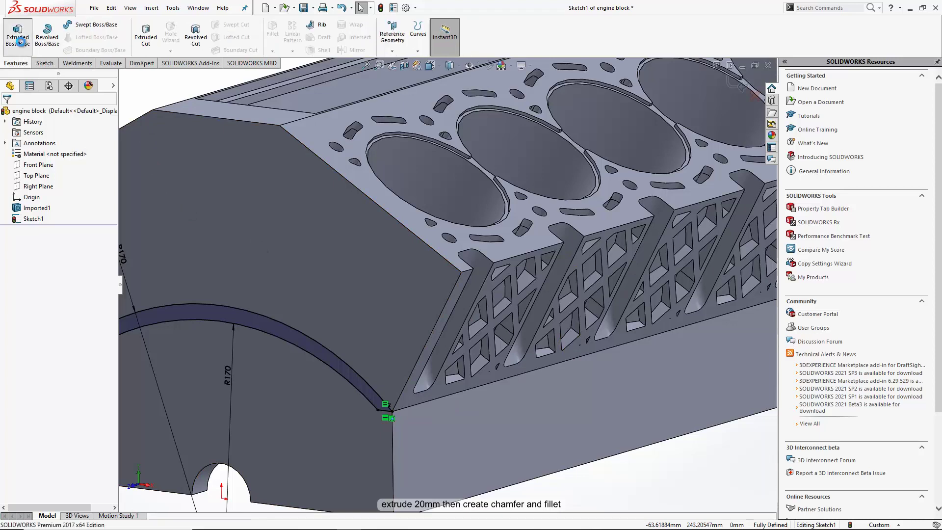
{"action": "type", "text": "20"}
{"action": "key", "text": "Return"}
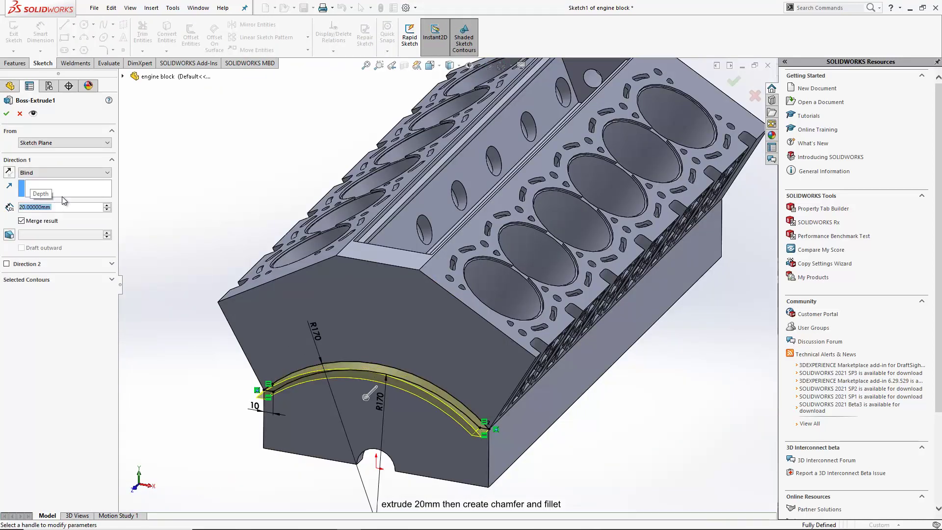
{"action": "left_click", "coordinate": [7, 114]}
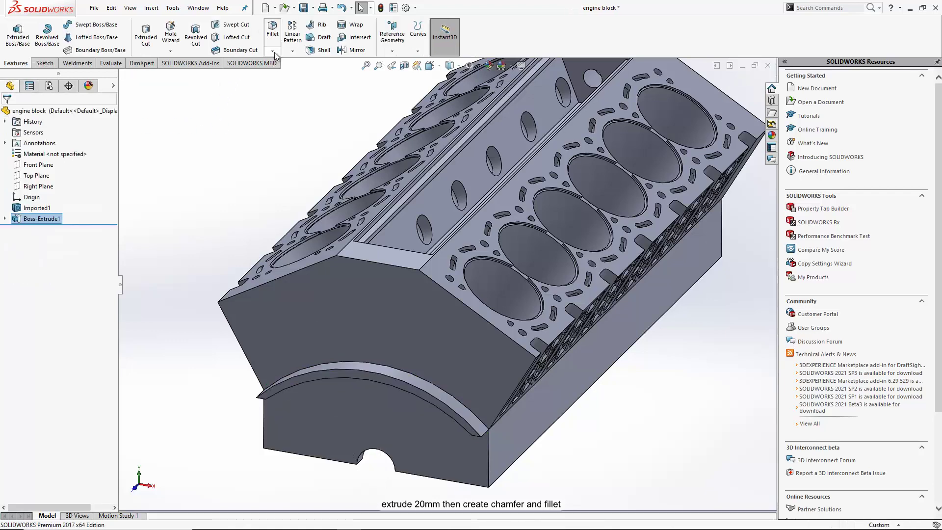
- Chamfer the raised arch's outer curved edge at 40 mm by 30°, replacing a wrongly picked edge
{"action": "left_click", "coordinate": [273, 51]}
{"action": "left_click", "coordinate": [284, 79]}
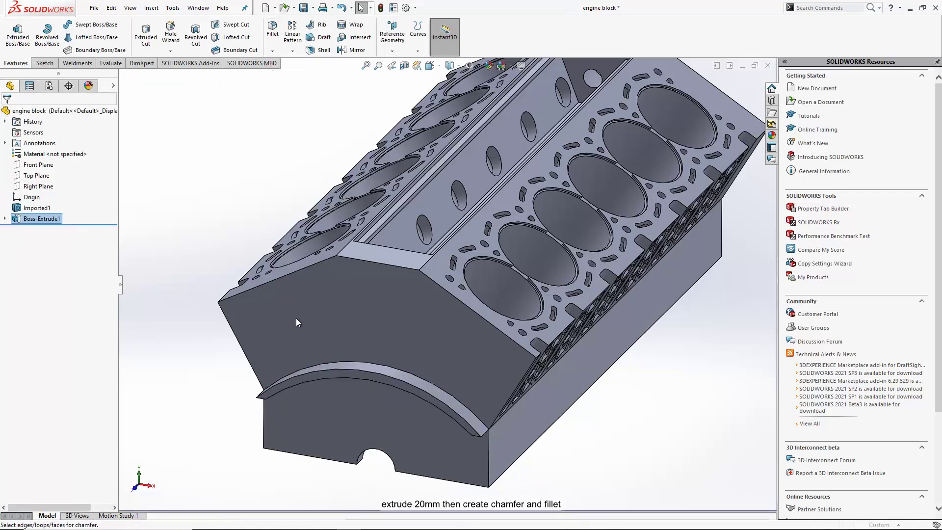
{"action": "left_click", "coordinate": [299, 364]}
{"action": "right_click", "coordinate": [30, 202]}
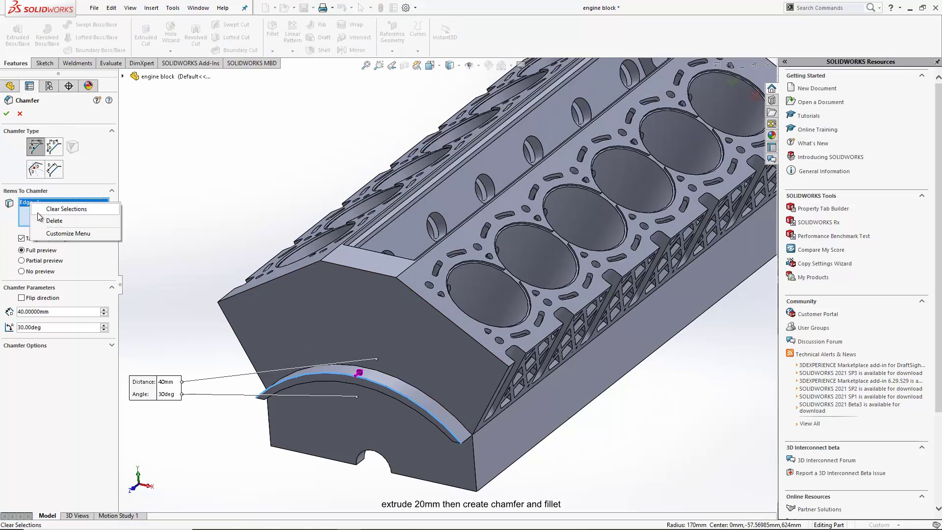
{"action": "left_click", "coordinate": [48, 208]}
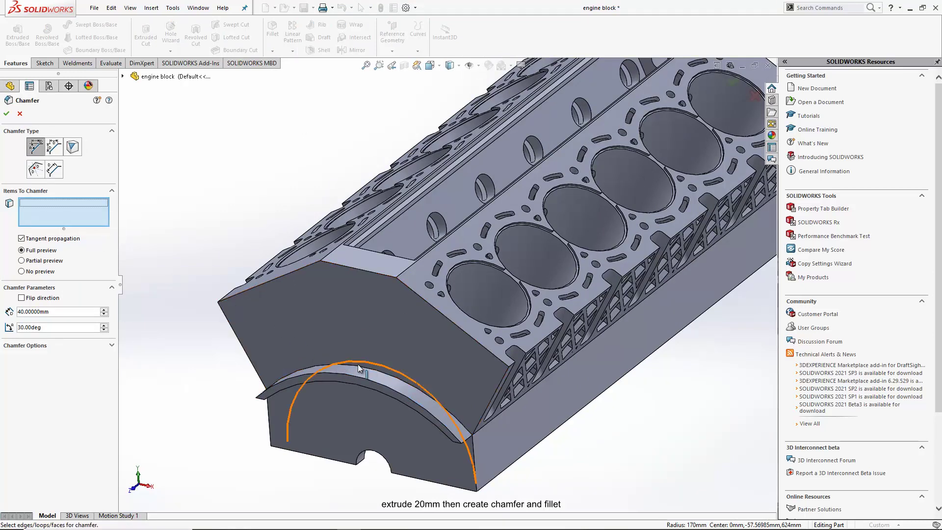
{"action": "left_click", "coordinate": [367, 373]}
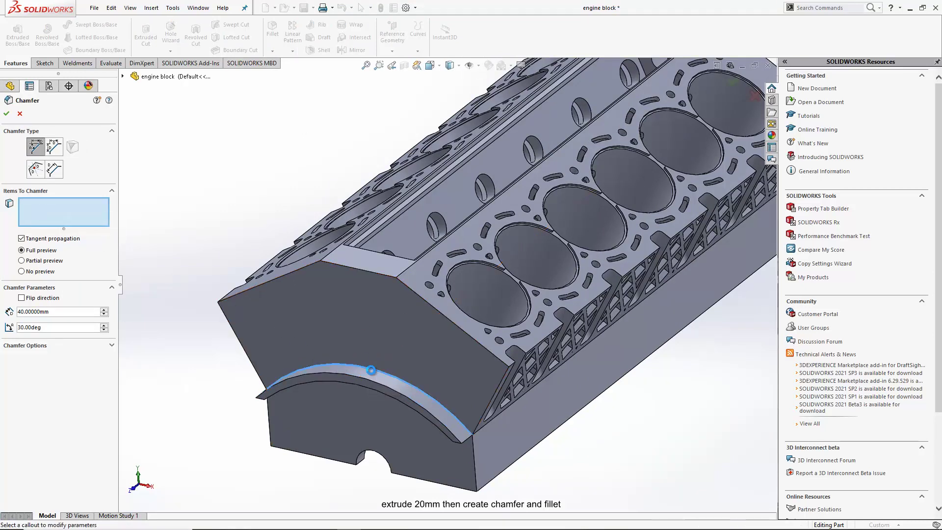
{"action": "left_click", "coordinate": [6, 113]}
{"action": "middle_click_drag", "start_coordinate": [282, 343], "coordinate": [356, 329]}
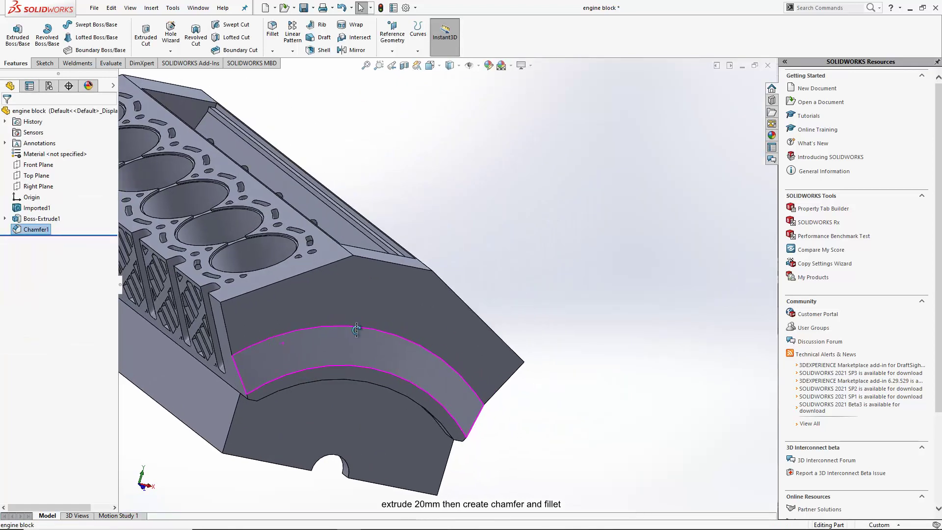
{"action": "key", "text": "ctrl+7"}
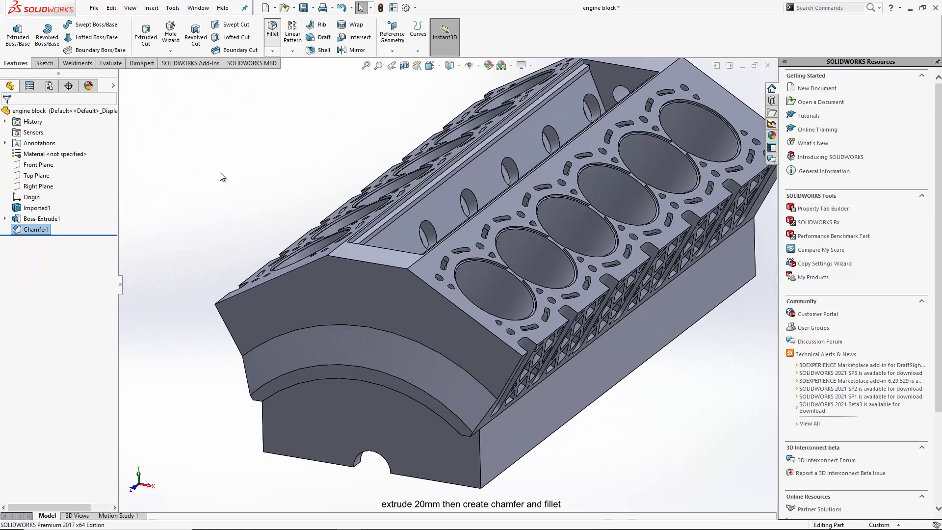
- Round the arch's upper curved edge with a 35 mm fillet and view the block end-on
{"action": "key", "text": "f"}
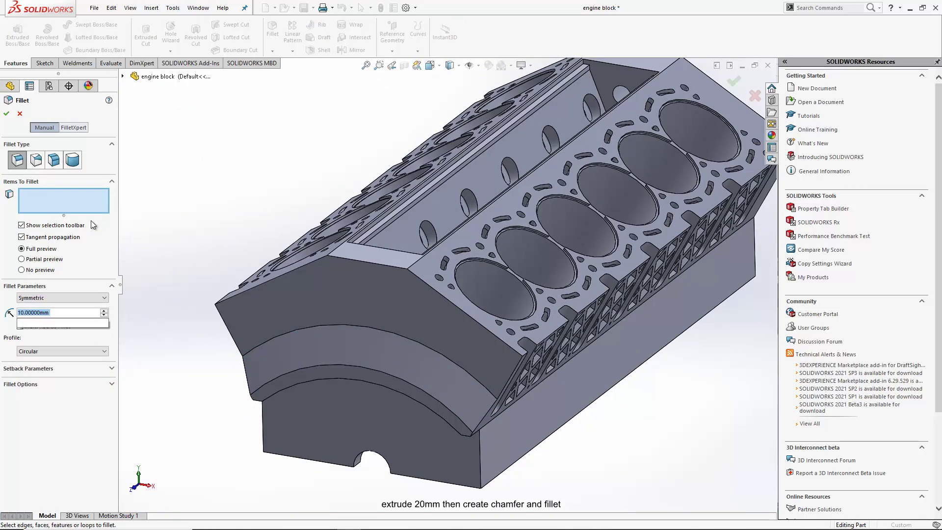
{"action": "type", "text": "35"}
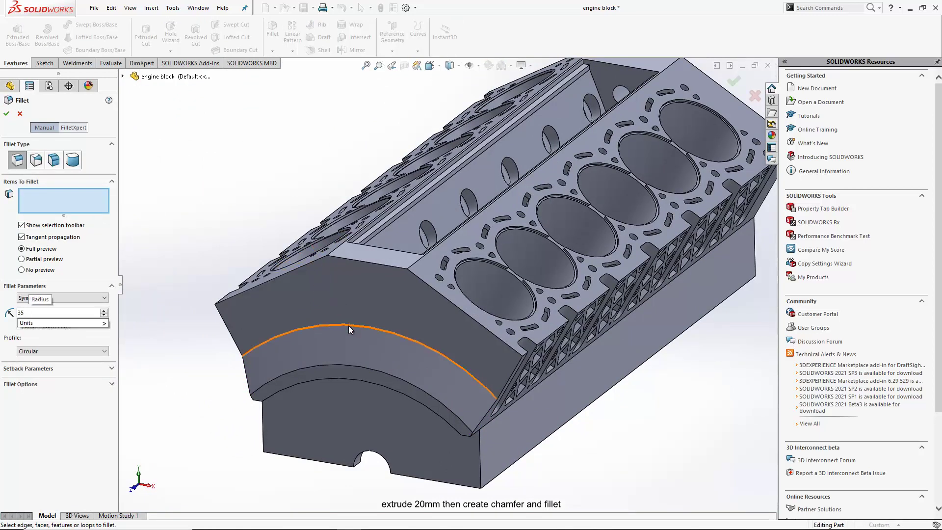
{"action": "left_click", "coordinate": [348, 325]}
{"action": "left_click", "coordinate": [337, 331]}
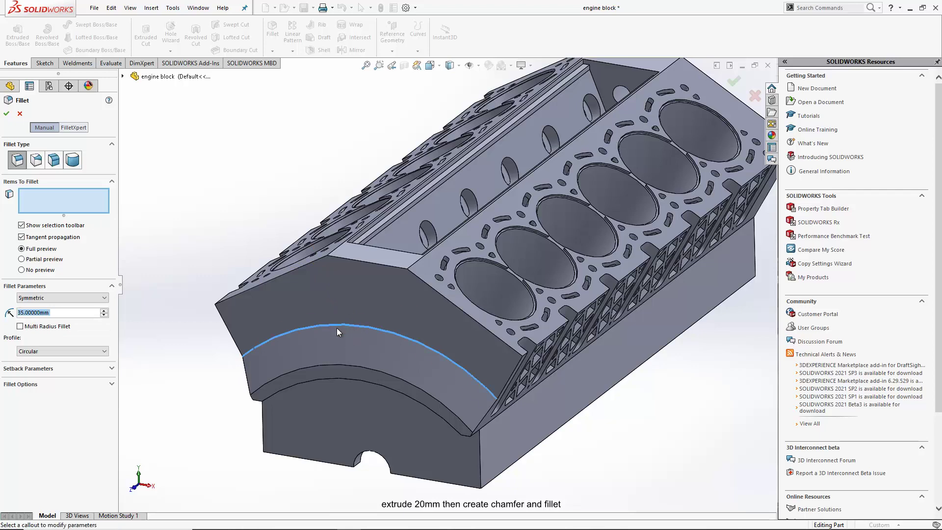
{"action": "left_click", "coordinate": [7, 114]}
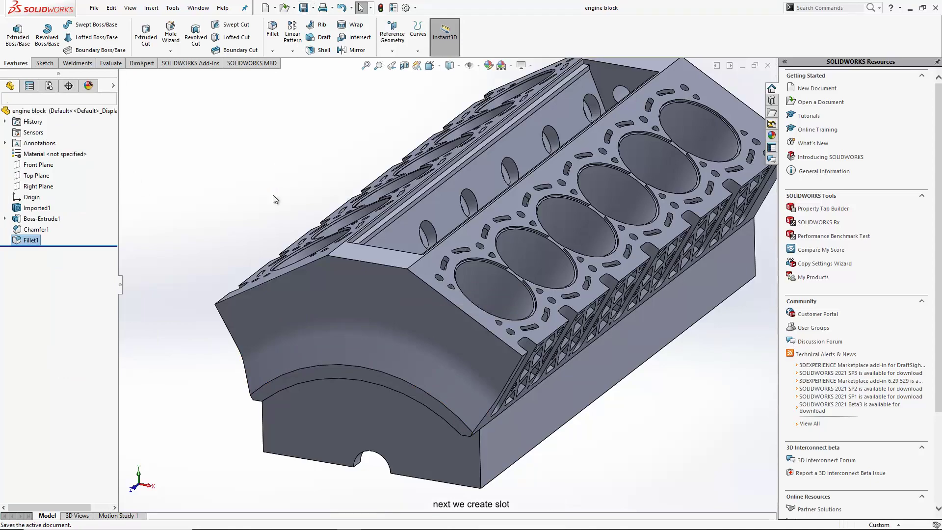
{"action": "mouse_move", "coordinate": [369, 355]}
{"action": "middle_mouse_down"}
{"action": "mouse_move", "coordinate": [398, 345]}
{"action": "mouse_move", "coordinate": [427, 352]}
{"action": "mouse_move", "coordinate": [393, 322]}
{"action": "mouse_move", "coordinate": [390, 286]}
{"action": "mouse_move", "coordinate": [402, 323]}
{"action": "middle_mouse_up"}
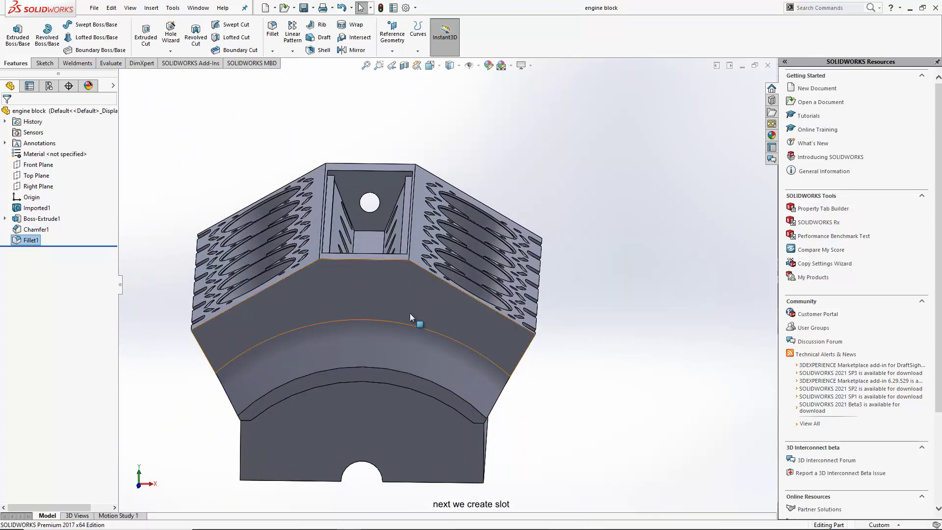
- Start a sketch on the curved face and draw a vertical straight slot at top centre
{"action": "left_click", "coordinate": [360, 376]}
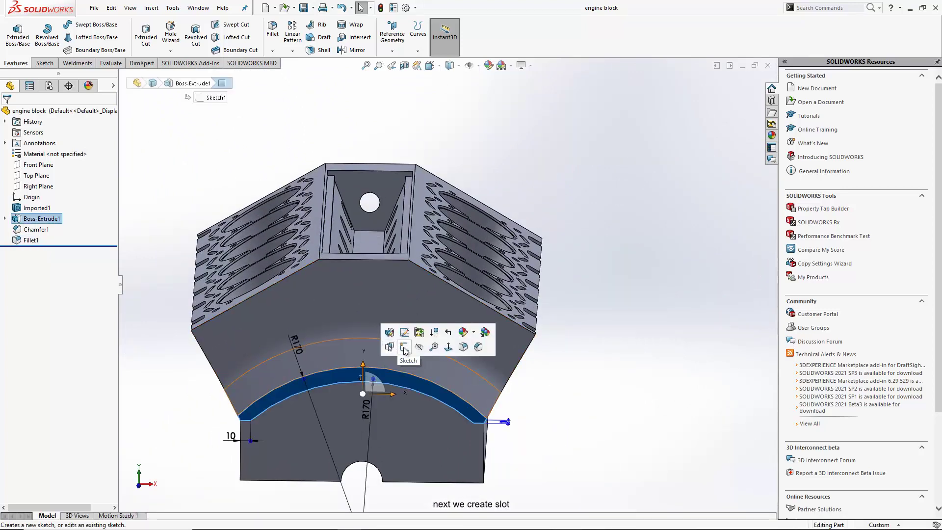
{"action": "left_click", "coordinate": [404, 347]}
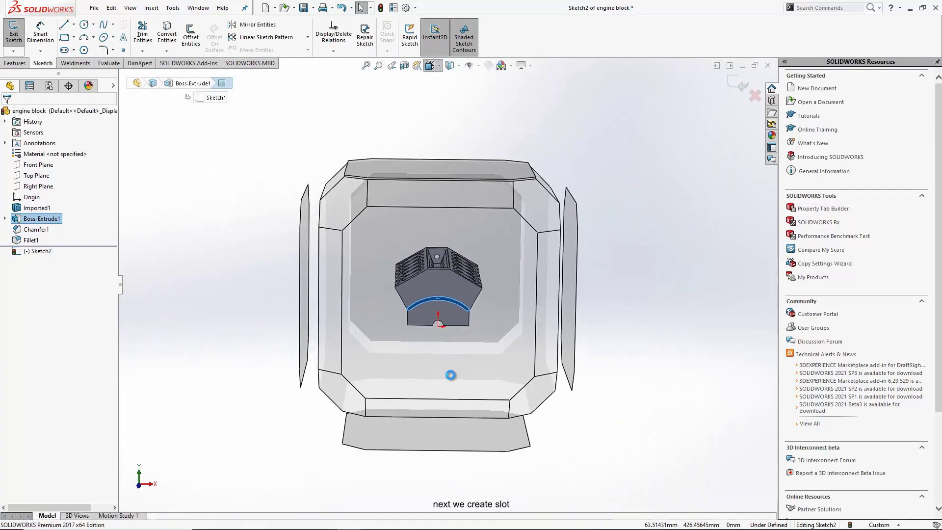
{"action": "left_click", "coordinate": [232, 175]}
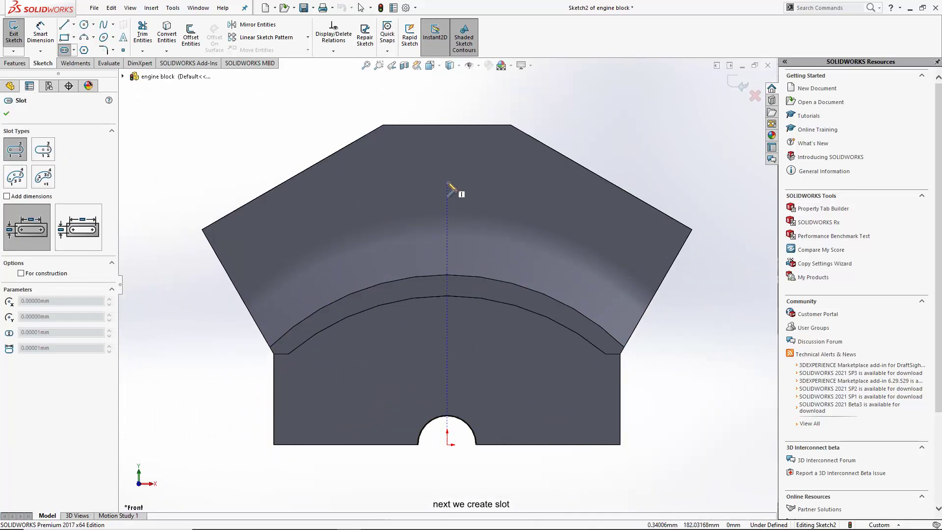
{"action": "left_click", "coordinate": [447, 182]}
{"action": "left_click", "coordinate": [447, 259]}
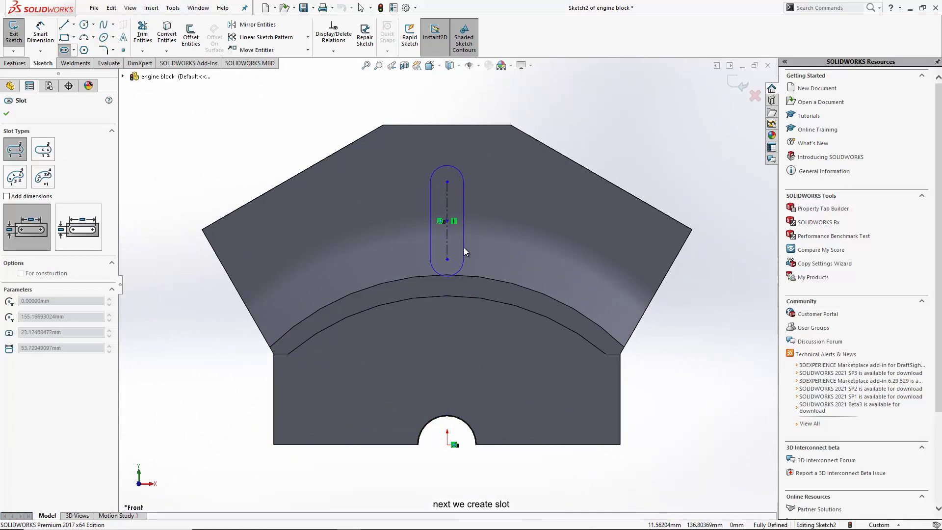
{"action": "left_click", "coordinate": [469, 253]}
- Switch to hidden-line view and make the slot's lower arc centre coincident with the existing point
{"action": "left_click", "coordinate": [460, 65]}
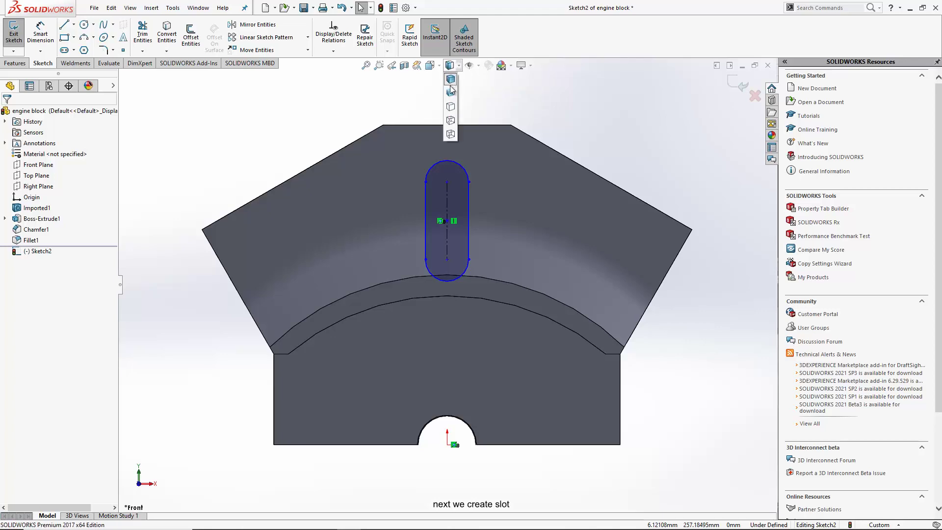
{"action": "left_click", "coordinate": [451, 120]}
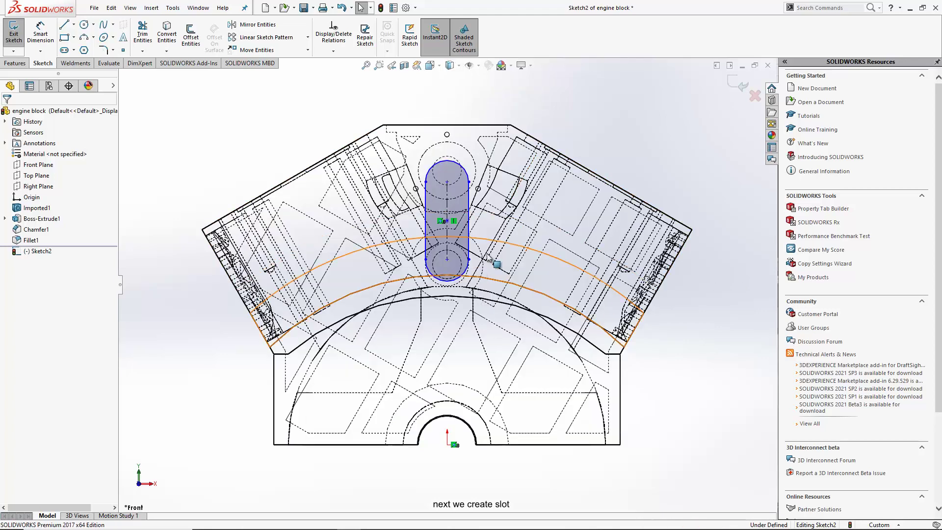
{"action": "scroll", "coordinate": [462, 209], "scroll_direction": "down", "scroll_amount": 2}
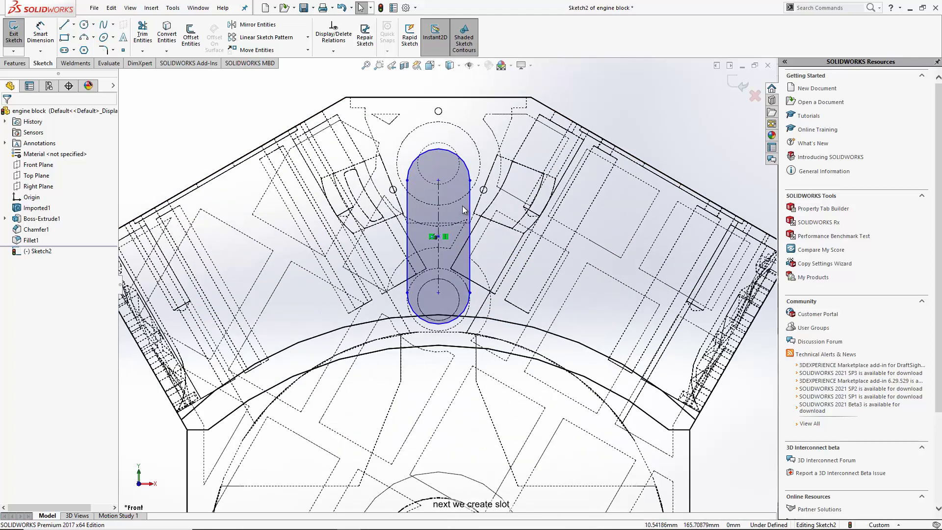
{"action": "left_click", "coordinate": [439, 293]}
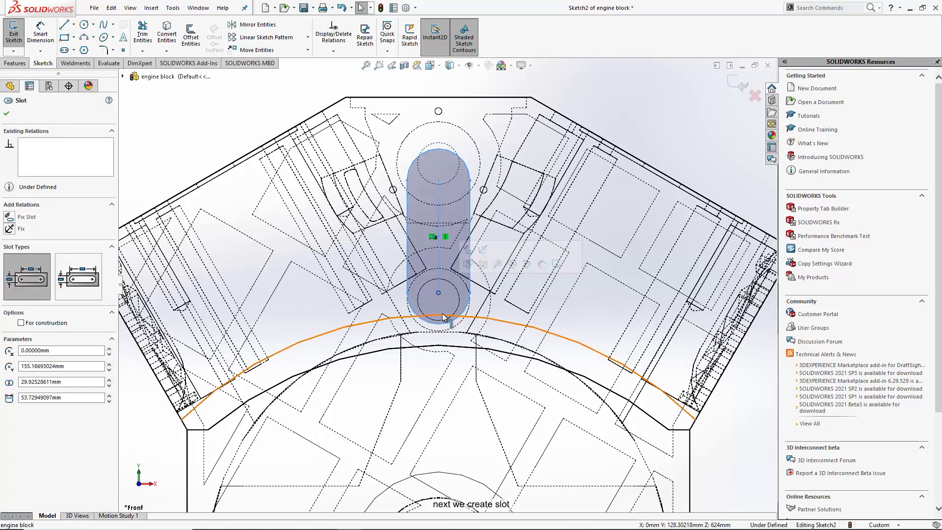
{"action": "left_click", "coordinate": [439, 314]}
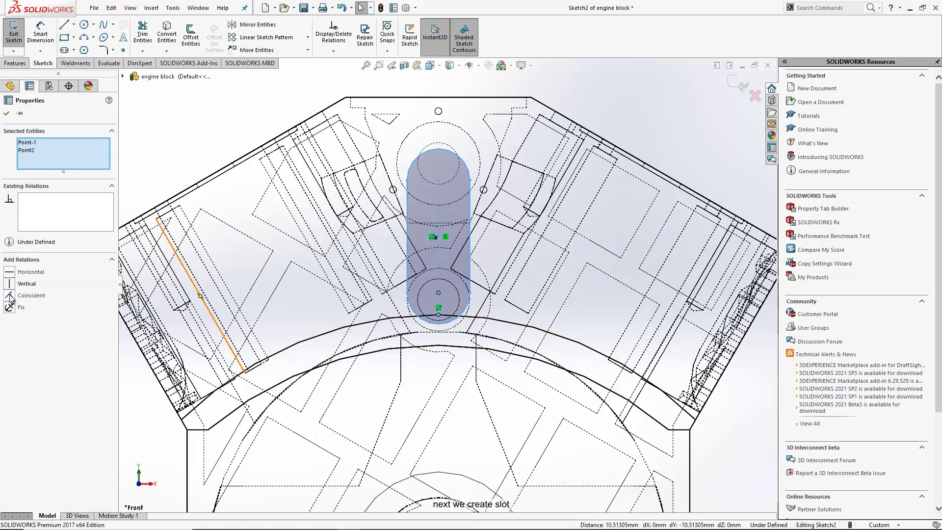
{"action": "left_click", "coordinate": [9, 296]}
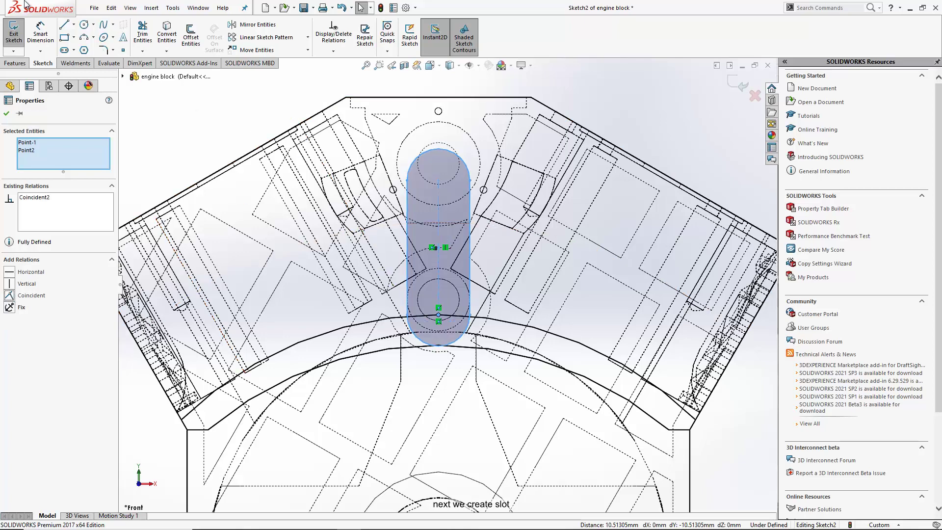
{"action": "key", "text": "d"}
{"action": "key", "text": "Escape"}
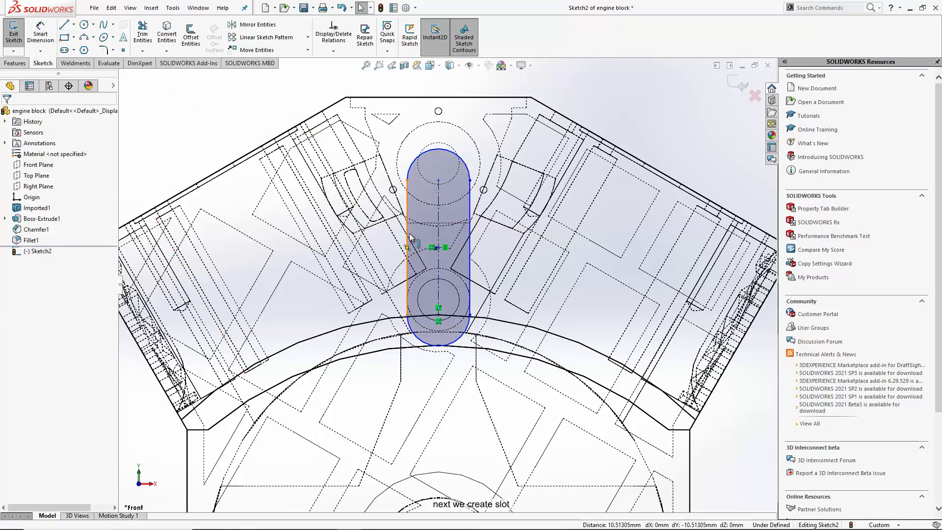
- Shade the slot's sketch contours and set the display style to Shaded With Edges
{"action": "left_click", "coordinate": [408, 231]}
{"action": "left_click", "coordinate": [463, 53]}
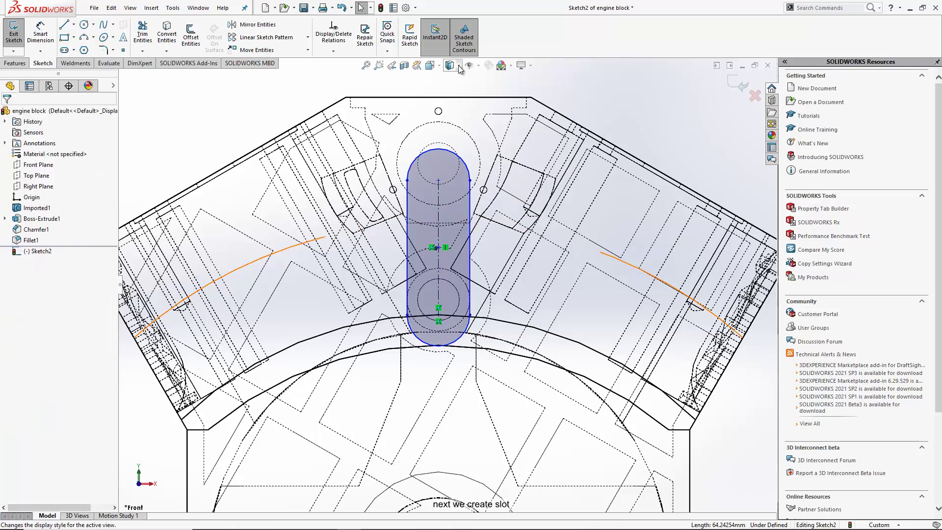
{"action": "left_click", "coordinate": [449, 66]}
{"action": "left_click", "coordinate": [450, 107]}
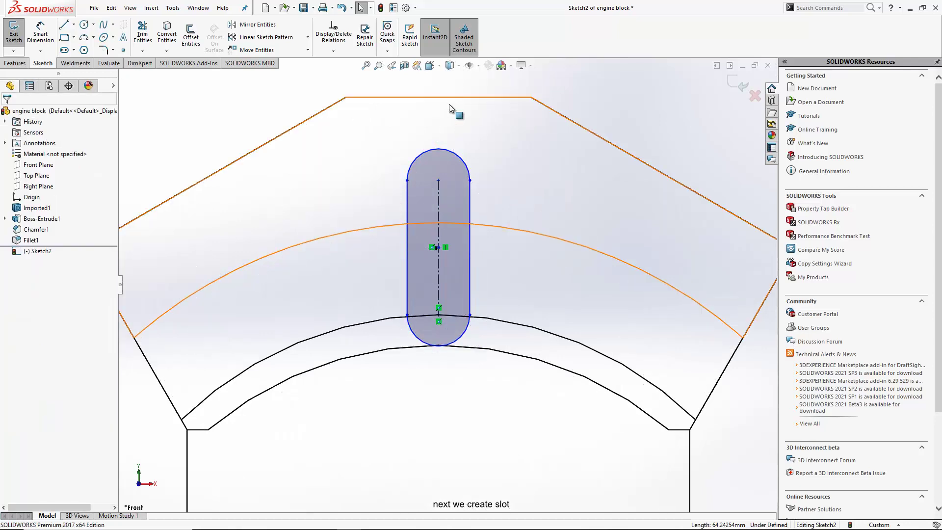
{"action": "left_click", "coordinate": [449, 65]}
- Dimension the slot 15 mm wide (first entered as 20) and 50 mm long, then return to Select
{"action": "left_click", "coordinate": [40, 35]}
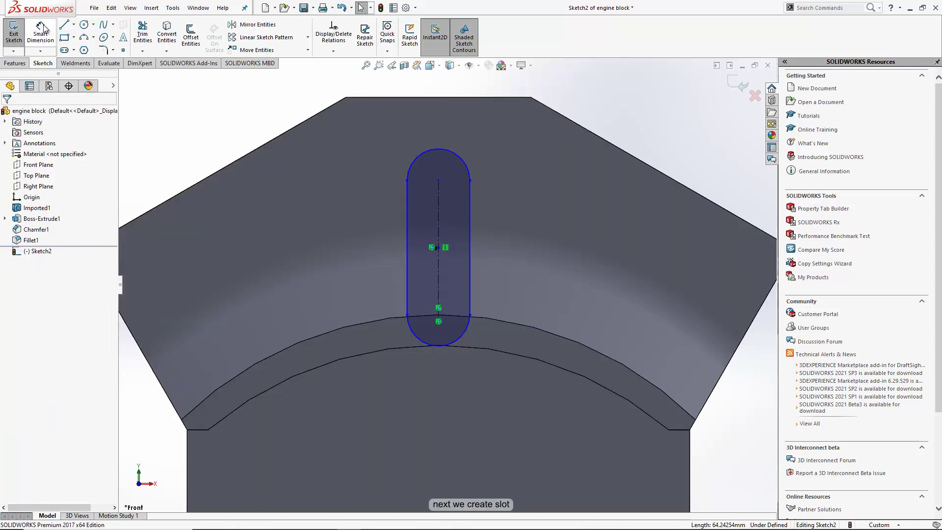
{"action": "left_click", "coordinate": [407, 216]}
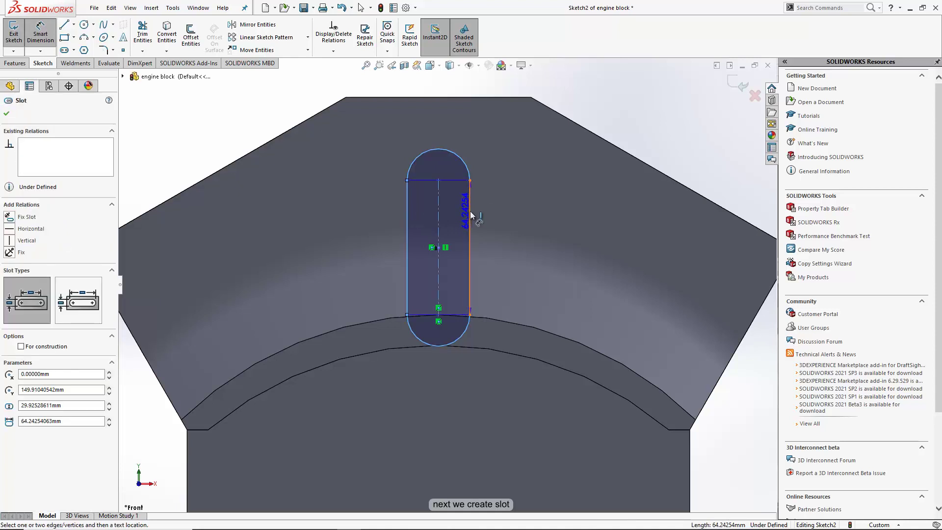
{"action": "left_click", "coordinate": [429, 125]}
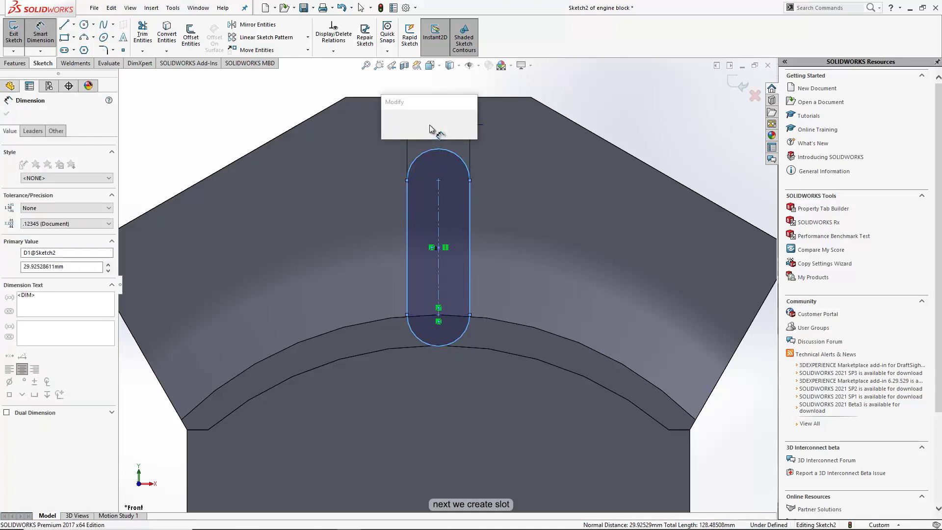
{"action": "type", "text": "20"}
{"action": "key", "text": "Return"}
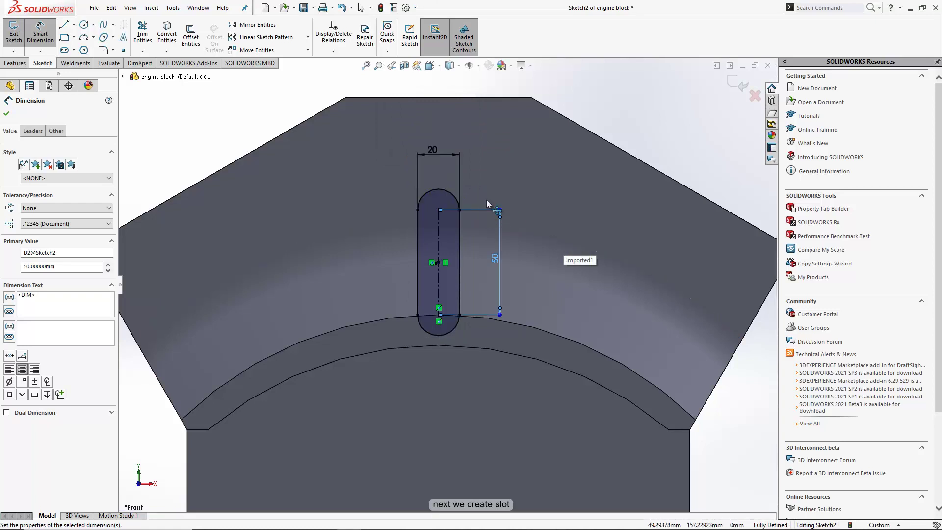
{"action": "left_click", "coordinate": [509, 215]}
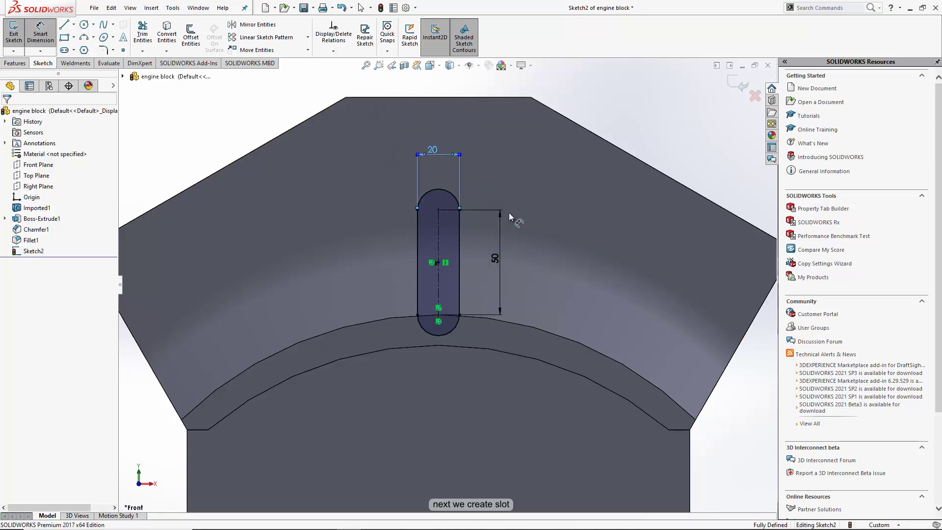
{"action": "type", "text": "15"}
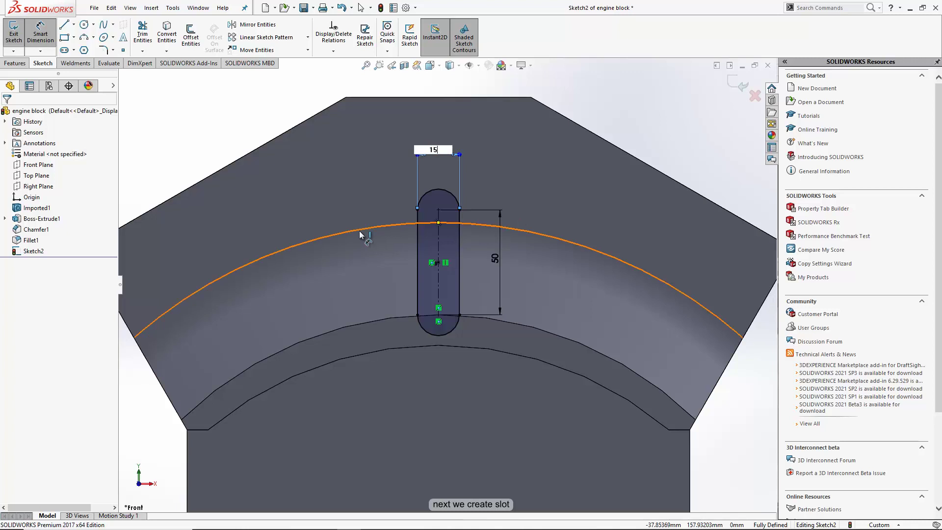
{"action": "key", "text": "Return"}
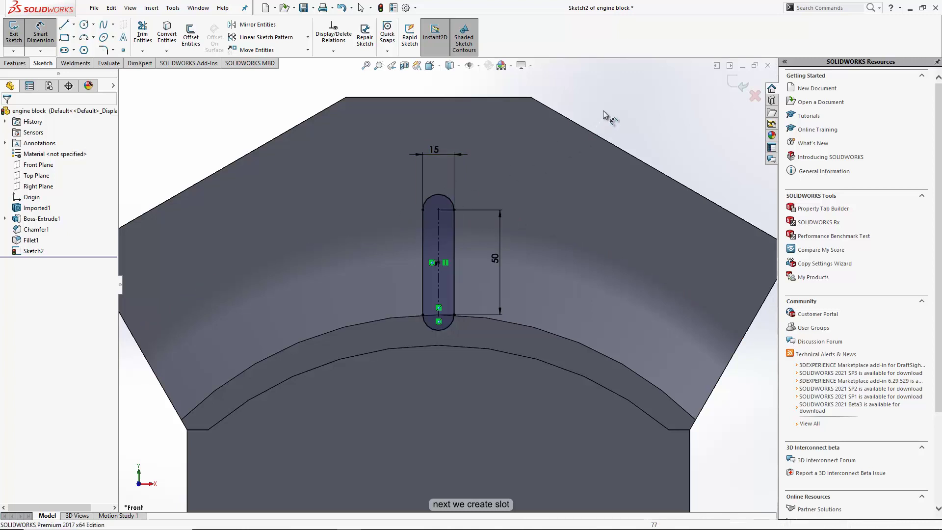
{"action": "right_click", "coordinate": [607, 111]}
{"action": "left_click", "coordinate": [628, 140]}
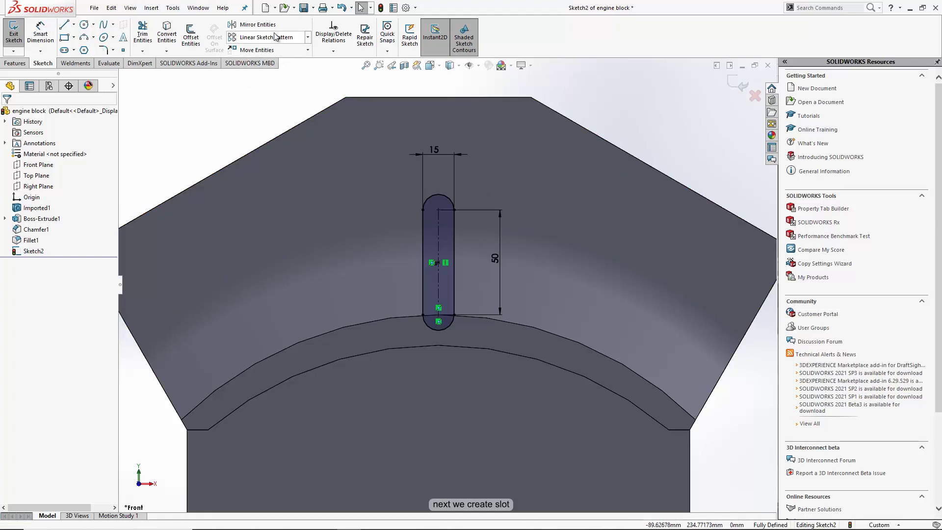
- Start a circular sketch pattern of the slot centred on the bore's centre point
{"action": "left_click", "coordinate": [307, 37]}
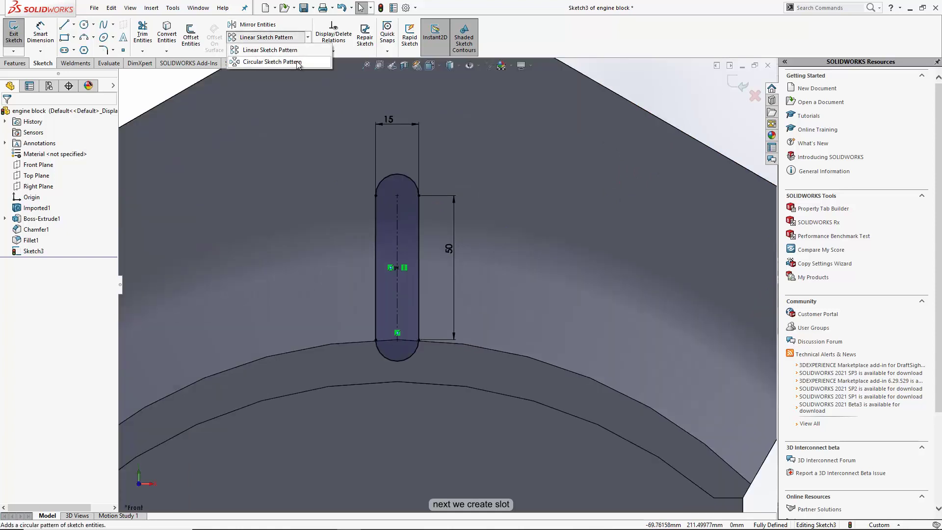
{"action": "left_click", "coordinate": [275, 60]}
{"action": "left_click", "coordinate": [328, 349]}
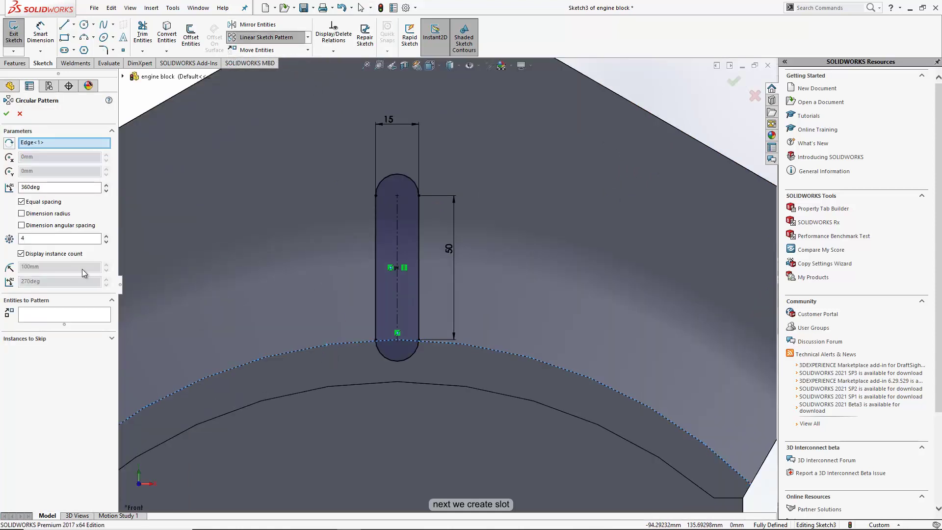
{"action": "double_click", "coordinate": [35, 237]}
{"action": "type", "text": "6"}
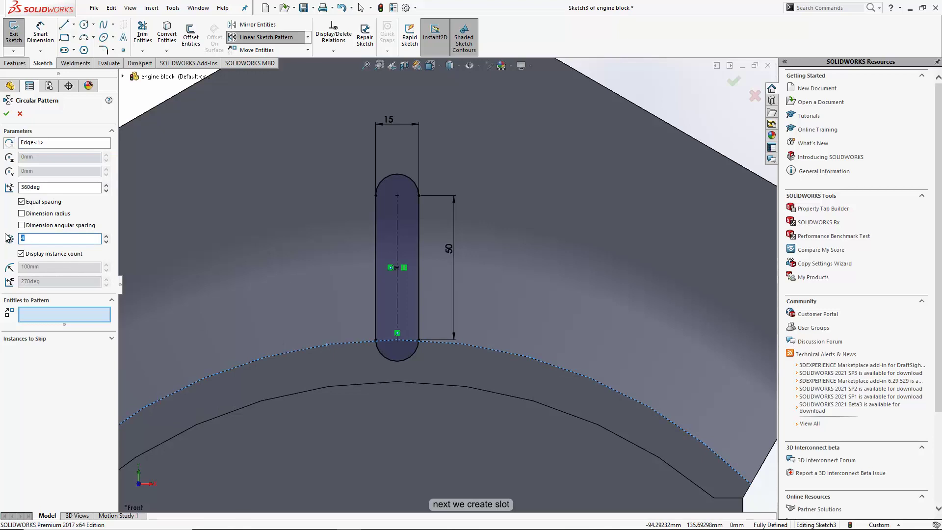
{"action": "key", "text": "BackSpace"}
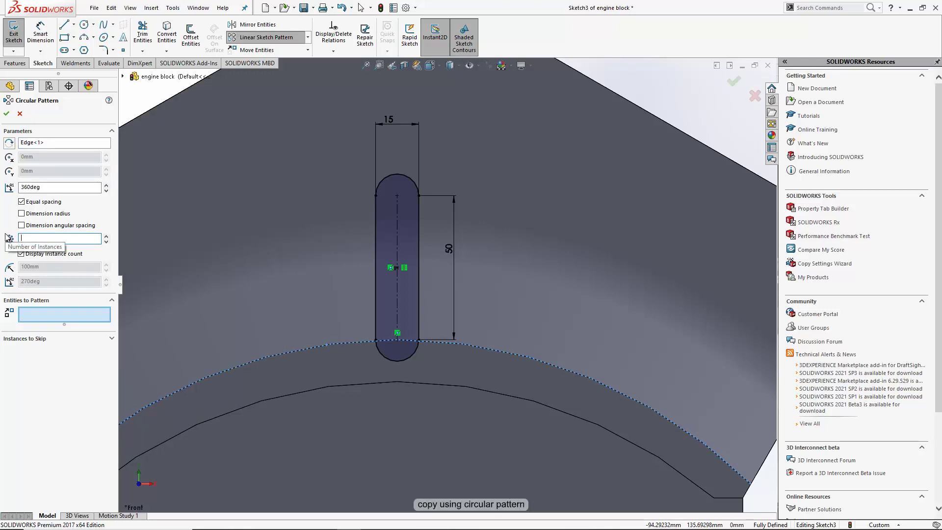
{"action": "type", "text": "9"}
{"action": "left_click", "coordinate": [64, 314]}
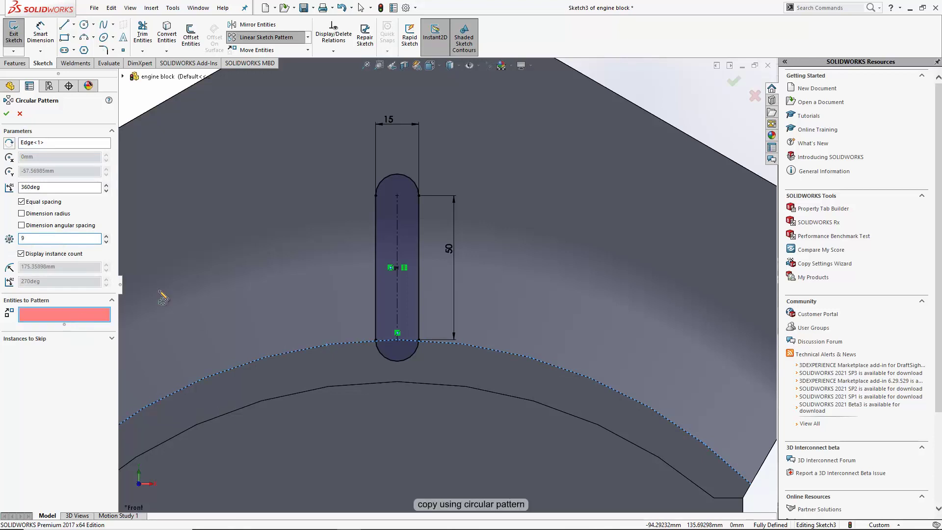
{"action": "left_click", "coordinate": [386, 216]}
- Set the circular pattern to 44 instances over 360° and apply it
{"action": "scroll", "coordinate": [388, 220], "scroll_direction": "up", "scroll_amount": 2}
{"action": "scroll", "coordinate": [397, 235], "scroll_direction": "up", "scroll_amount": 3}
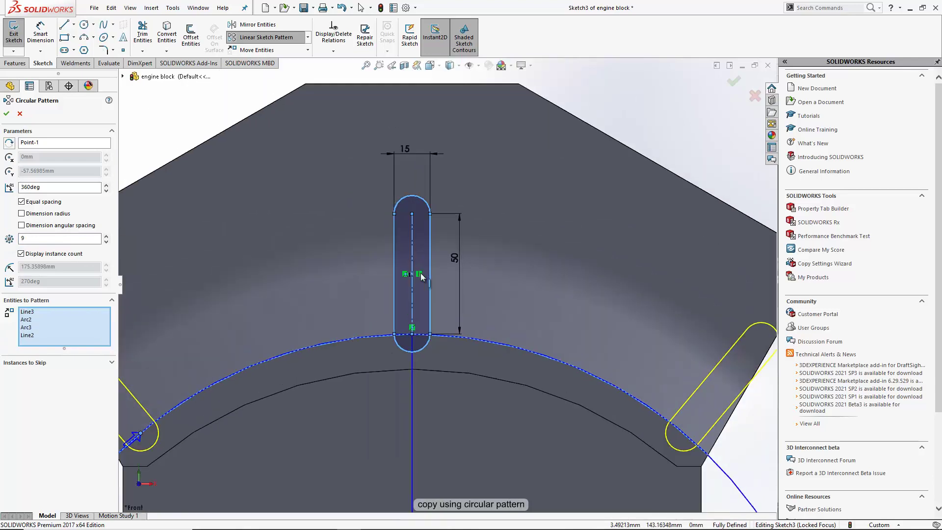
{"action": "scroll", "coordinate": [410, 255], "scroll_direction": "up", "scroll_amount": 3}
{"action": "scroll", "coordinate": [421, 273], "scroll_direction": "up", "scroll_amount": 2}
{"action": "scroll", "coordinate": [421, 273], "scroll_direction": "down", "scroll_amount": 1}
{"action": "scroll", "coordinate": [421, 273], "scroll_direction": "down", "scroll_amount": 2}
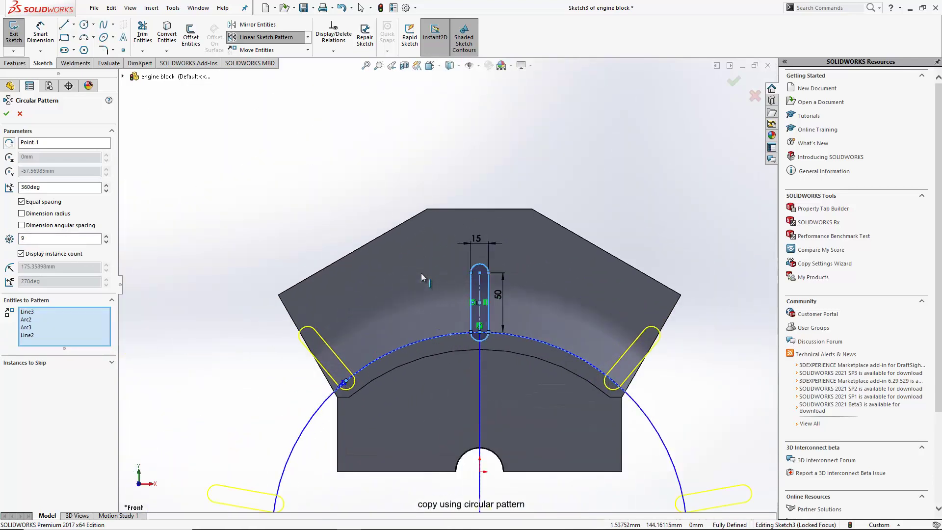
{"action": "double_click", "coordinate": [38, 241]}
{"action": "type", "text": "44"}
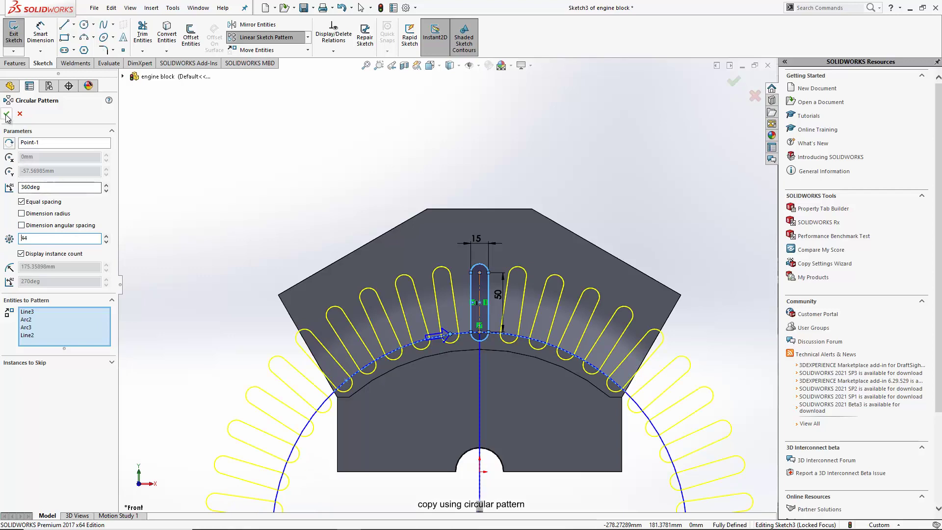
{"action": "left_click", "coordinate": [43, 35]}
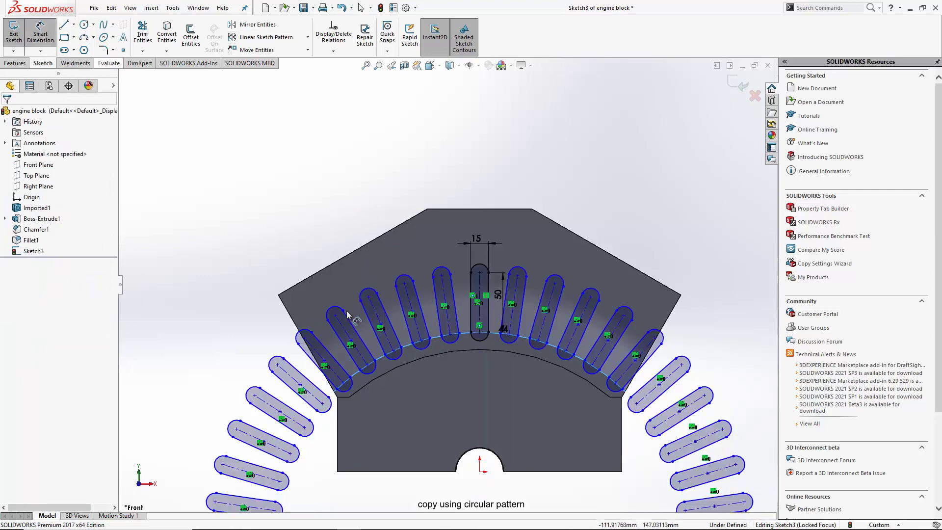
- Measure the 25.01993 distance between two slots, then delete that dimension
{"action": "left_click", "coordinate": [368, 366]}
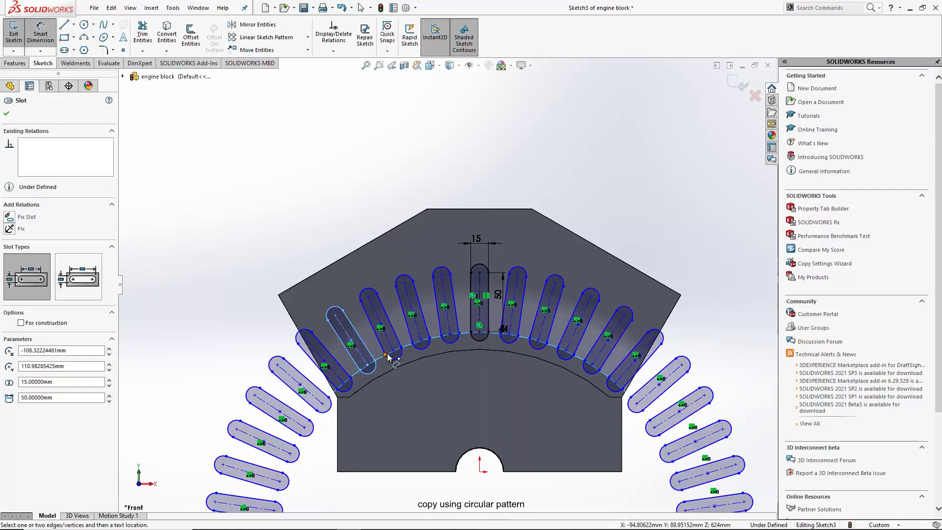
{"action": "left_click", "coordinate": [393, 352]}
{"action": "left_click", "coordinate": [406, 407]}
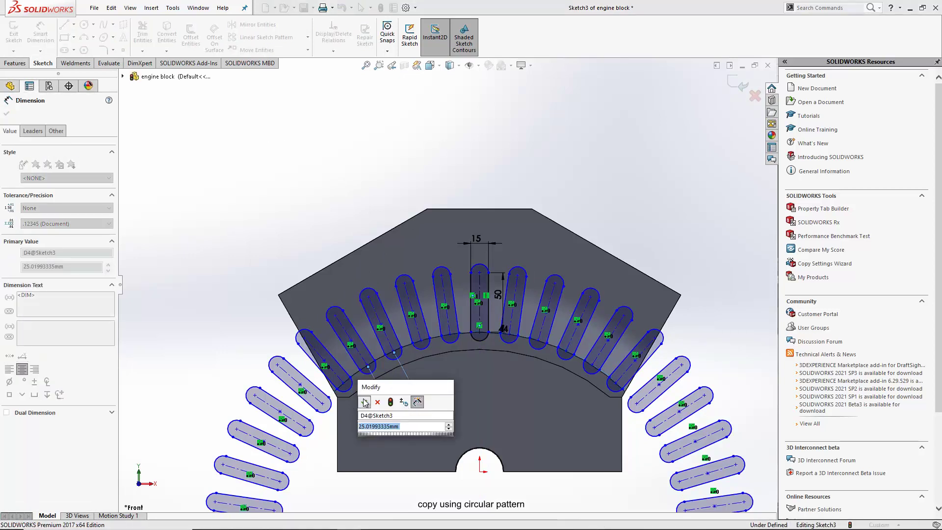
{"action": "left_click", "coordinate": [364, 402]}
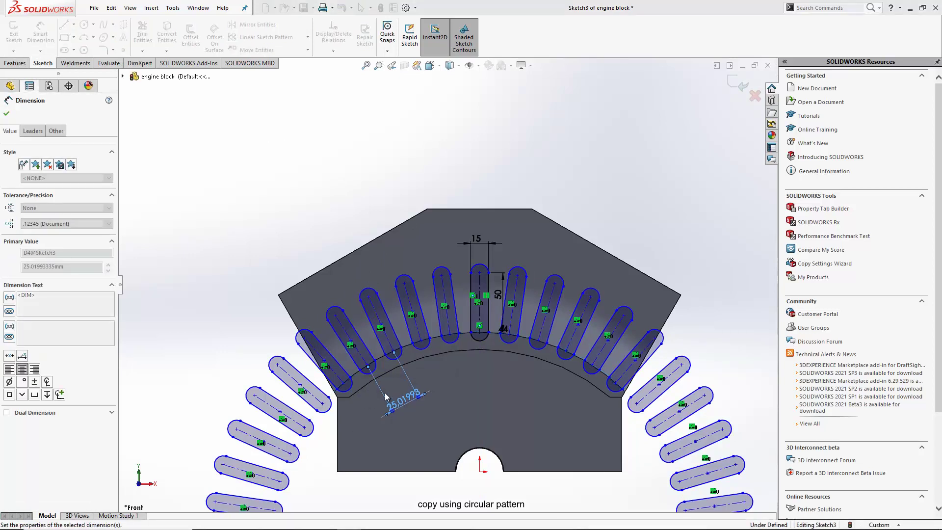
{"action": "left_click", "coordinate": [416, 397]}
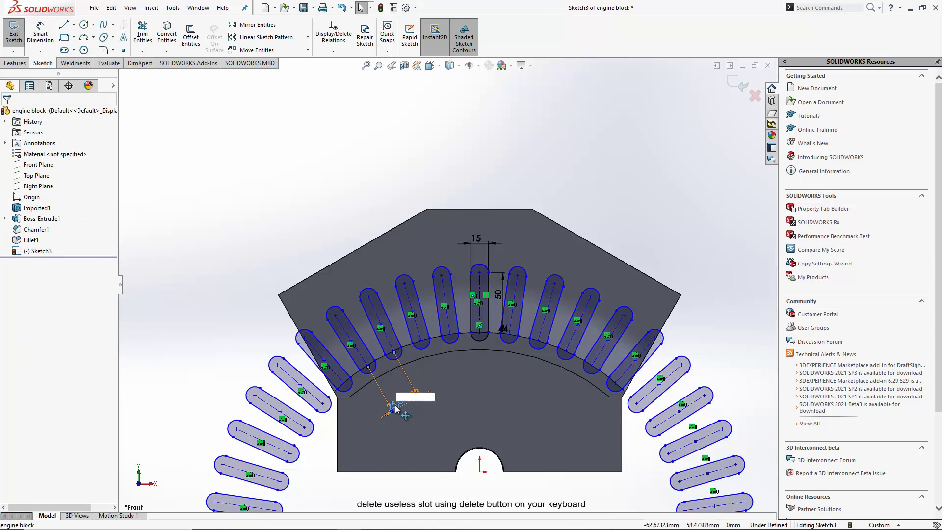
{"action": "left_click", "coordinate": [310, 373]}
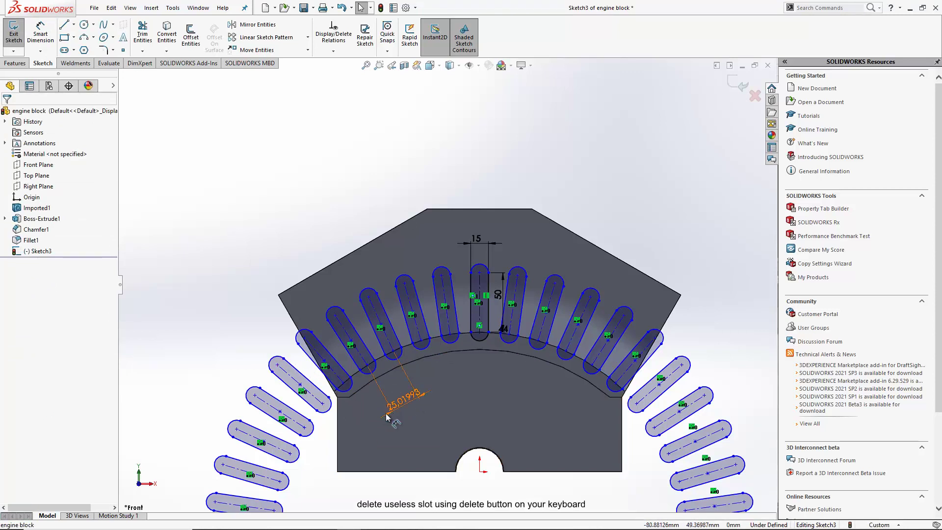
{"action": "left_click", "coordinate": [397, 448]}
{"action": "key", "text": "Delete"}
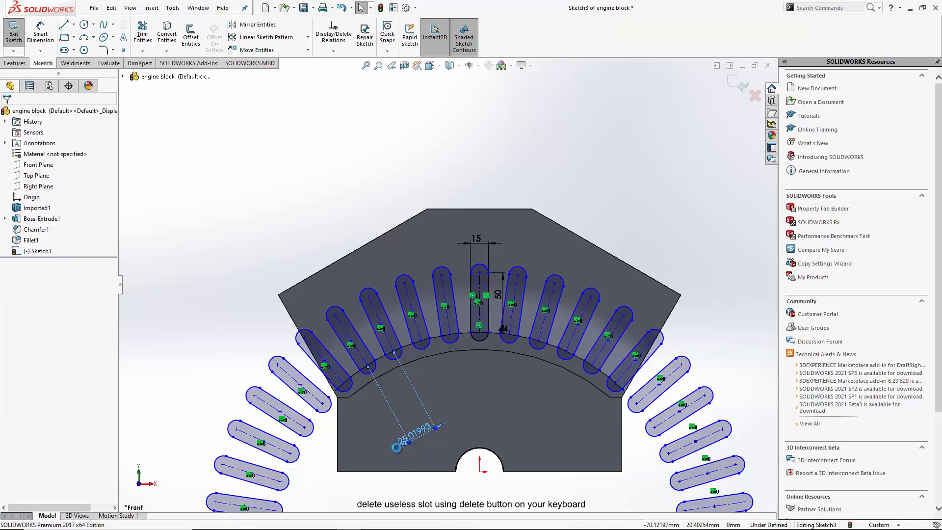
- Box-select and delete the lower slots and the remaining right-side slots of the ring
{"action": "scroll", "coordinate": [390, 446], "scroll_direction": "up", "scroll_amount": 2}
{"action": "left_click_drag", "start_coordinate": [194, 449], "coordinate": [501, 314]}
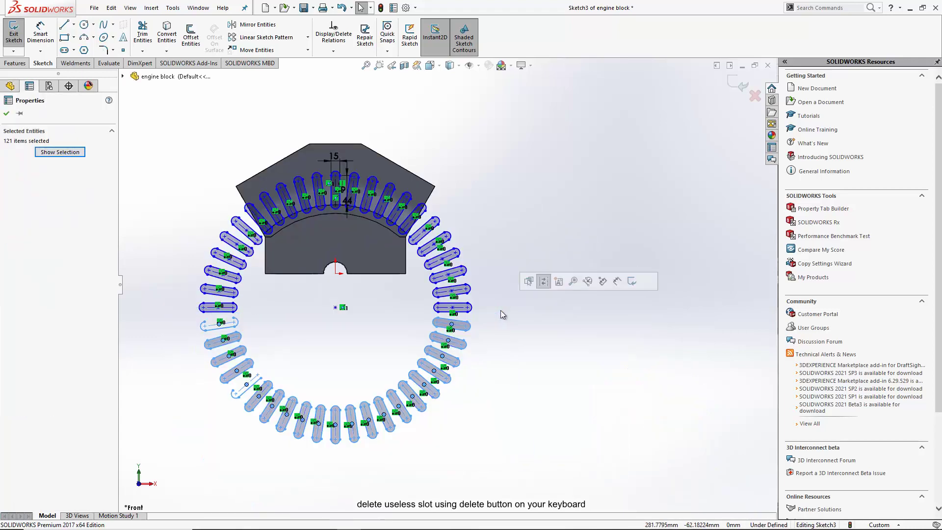
{"action": "key", "text": "Delete"}
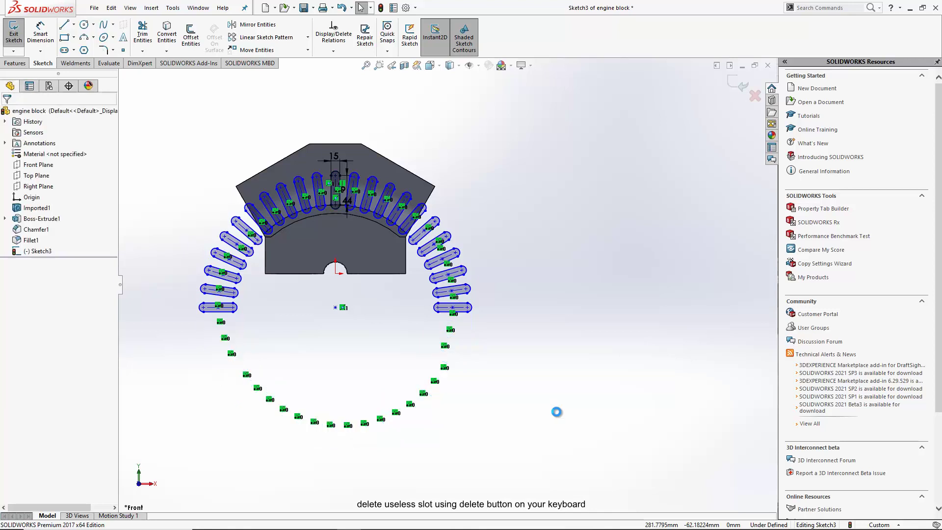
{"action": "mouse_move", "coordinate": [554, 409]}
{"action": "left_mouse_down"}
{"action": "mouse_move", "coordinate": [356, 250]}
{"action": "mouse_move", "coordinate": [413, 234]}
{"action": "mouse_move", "coordinate": [499, 328]}
{"action": "left_mouse_up"}
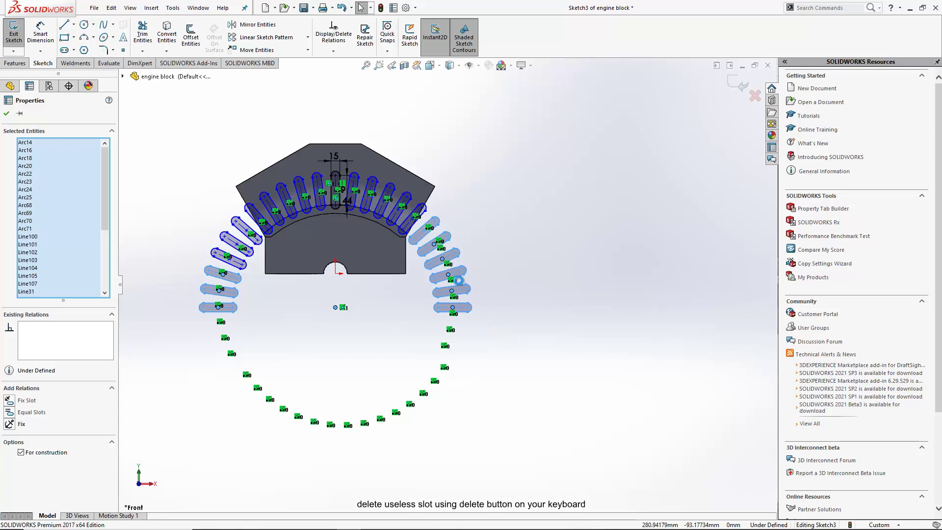
{"action": "key", "text": "Delete"}
- Delete the stray slot above the face and a leftover slot on the left
{"action": "scroll", "coordinate": [410, 225], "scroll_direction": "down", "scroll_amount": 5}
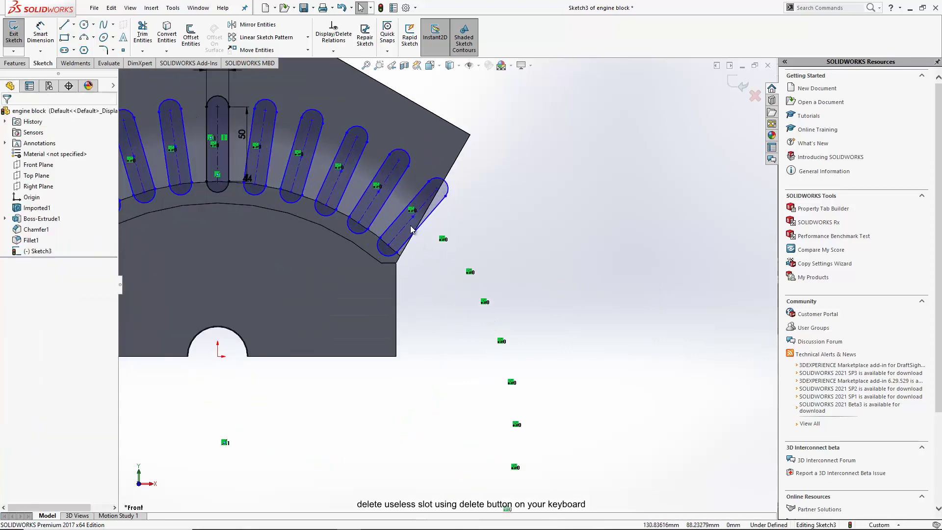
{"action": "left_click", "coordinate": [399, 227]}
{"action": "key", "text": "Delete"}
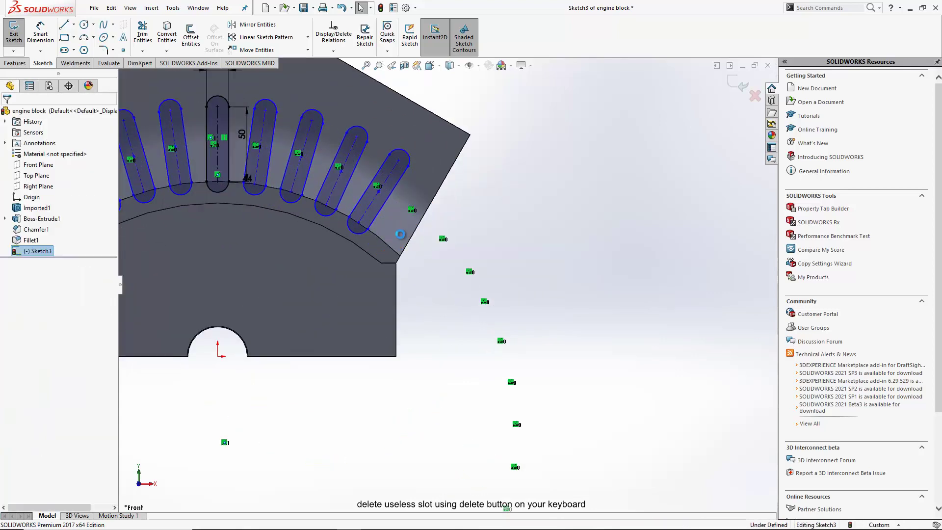
{"action": "scroll", "coordinate": [381, 284], "scroll_direction": "up", "scroll_amount": 3}
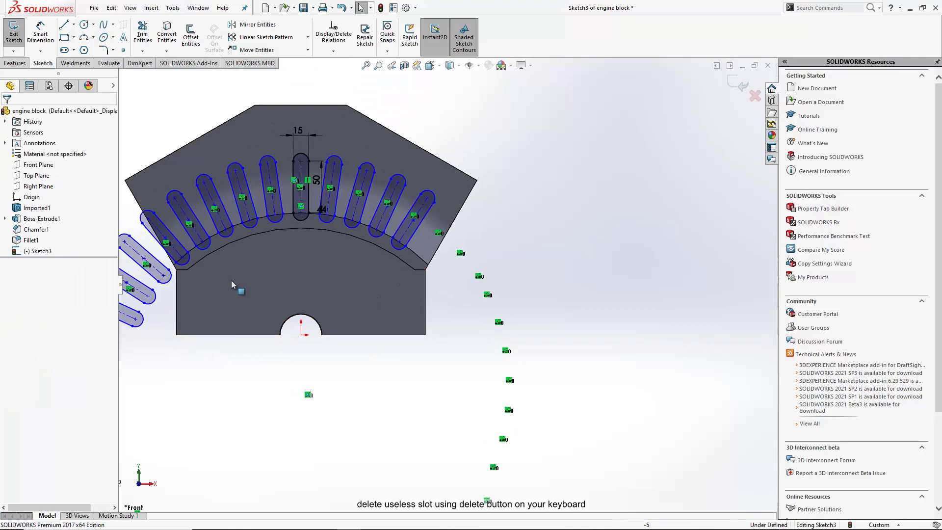
{"action": "left_click", "coordinate": [169, 248]}
{"action": "left_click", "coordinate": [162, 272]}
{"action": "key", "text": "Delete"}
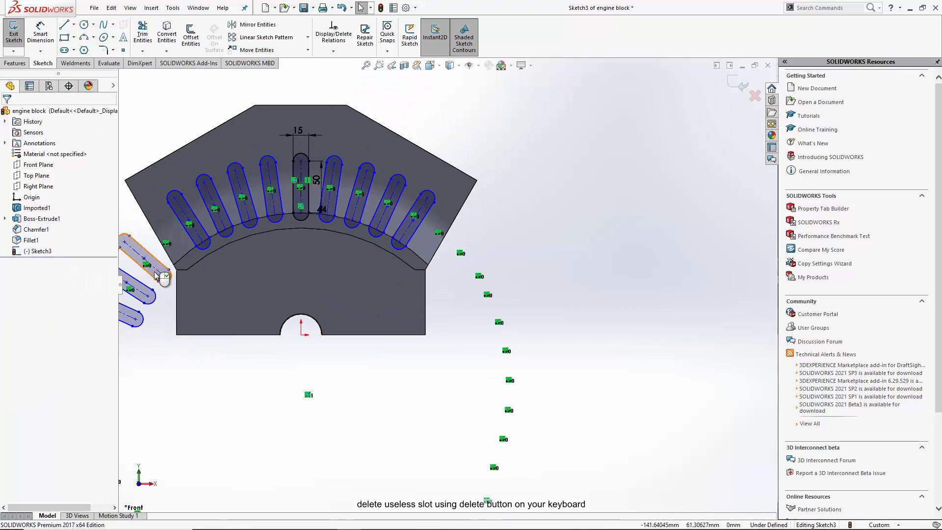
- Delete the last extra slots on the left, leaving nine slots on the arched face
{"action": "left_click", "coordinate": [150, 282]}
{"action": "key", "text": "Delete"}
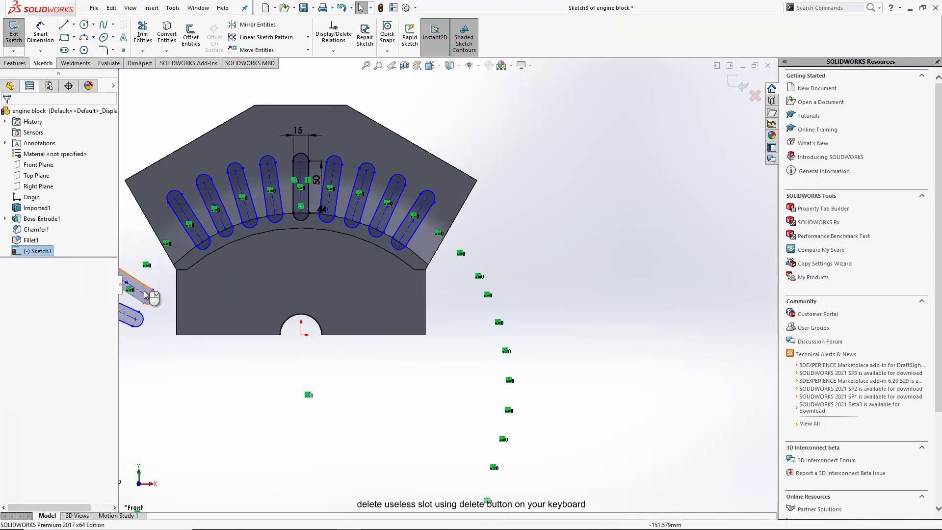
{"action": "left_click", "coordinate": [144, 292]}
{"action": "key", "text": "Delete"}
{"action": "scroll", "coordinate": [218, 318], "scroll_direction": "up", "scroll_amount": 2}
{"action": "scroll", "coordinate": [218, 318], "scroll_direction": "down", "scroll_amount": 2}
{"action": "scroll", "coordinate": [221, 320], "scroll_direction": "down", "scroll_amount": 2}
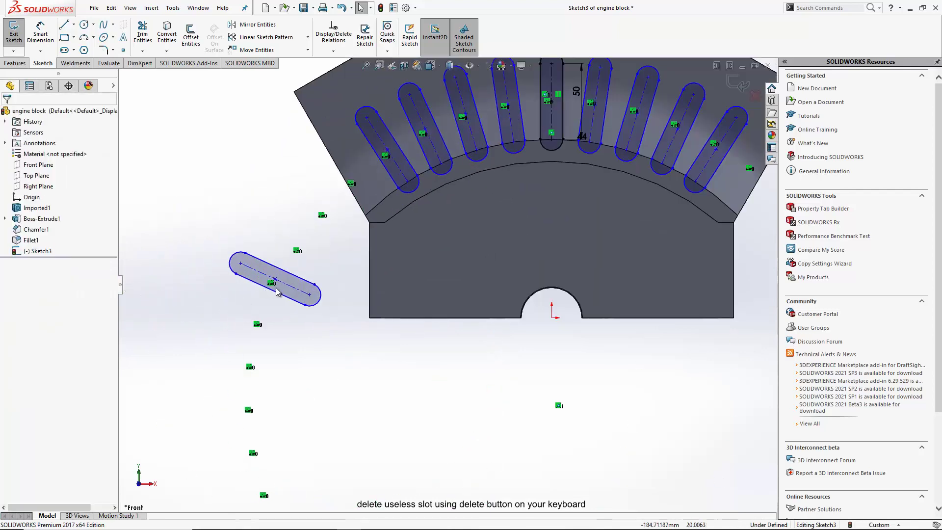
{"action": "left_click", "coordinate": [279, 287]}
{"action": "key", "text": "Delete"}
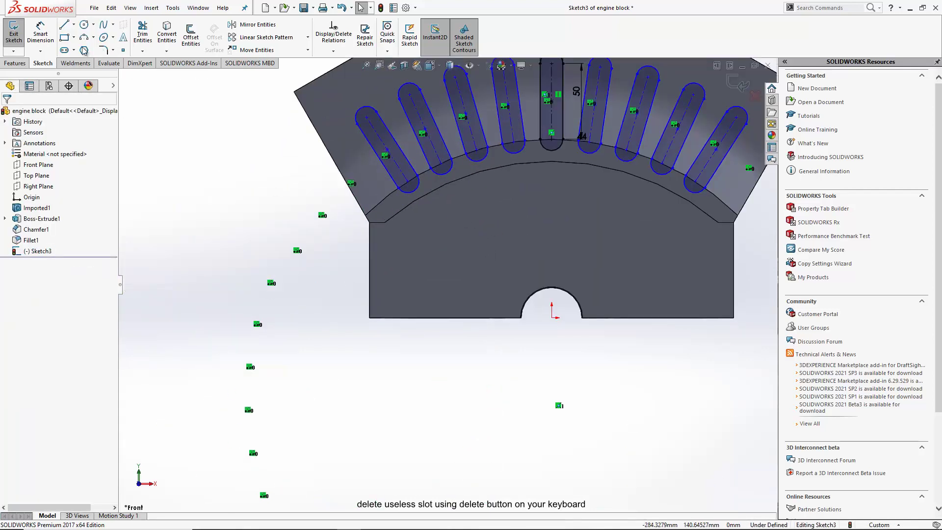
- Add a driven 8.18° angle between adjacent slot centrelines and move it below the slots
{"action": "left_click", "coordinate": [524, 124]}
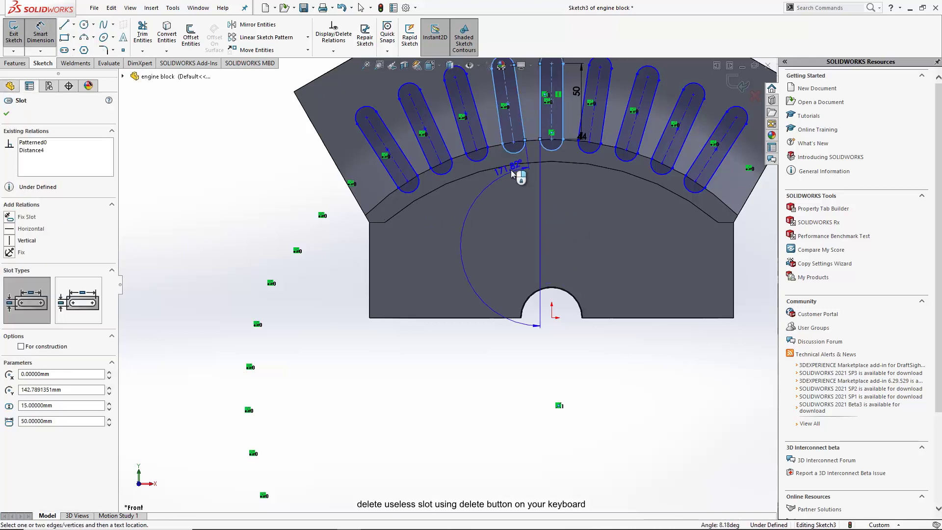
{"action": "left_click", "coordinate": [532, 176]}
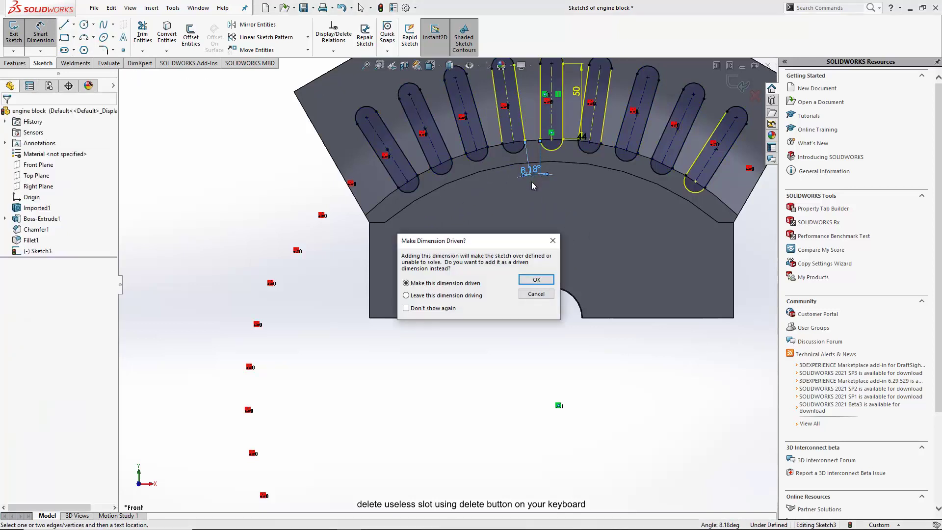
{"action": "left_click", "coordinate": [536, 280]}
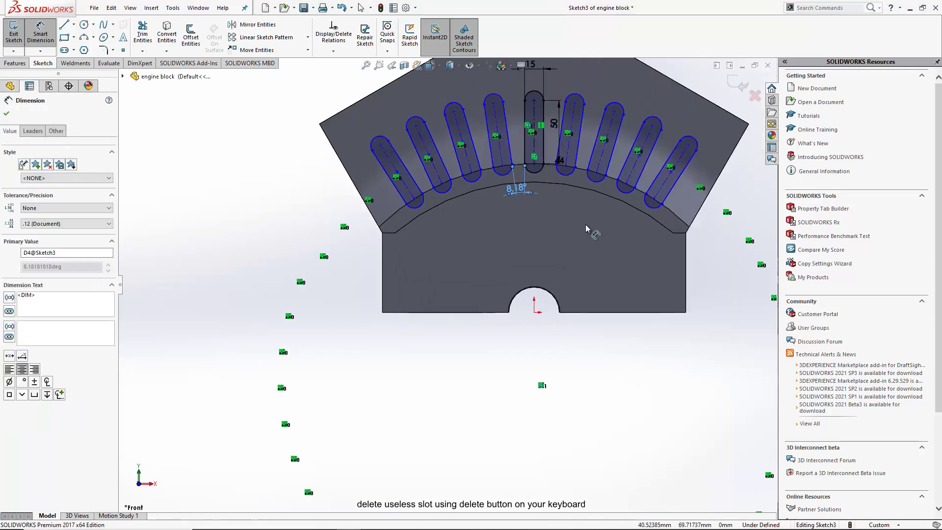
{"action": "scroll", "coordinate": [583, 220], "scroll_direction": "up", "scroll_amount": 3}
{"action": "right_click", "coordinate": [667, 217]}
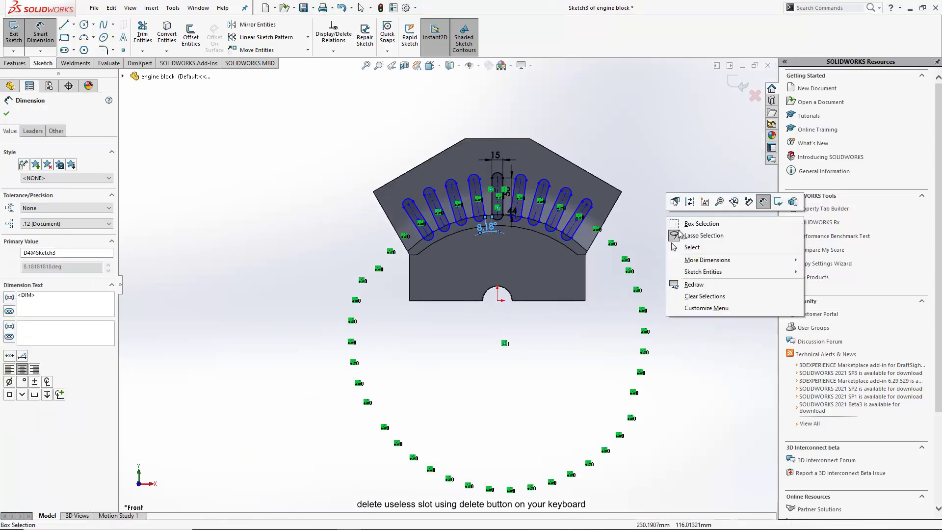
{"action": "left_click", "coordinate": [691, 247]}
{"action": "scroll", "coordinate": [583, 191], "scroll_direction": "up", "scroll_amount": 3}
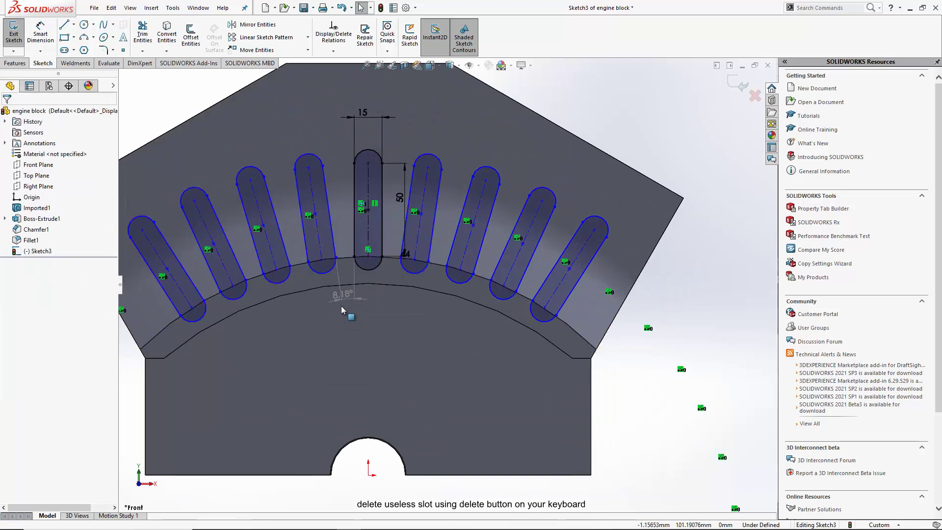
{"action": "left_click_drag", "start_coordinate": [350, 295], "coordinate": [346, 315]}
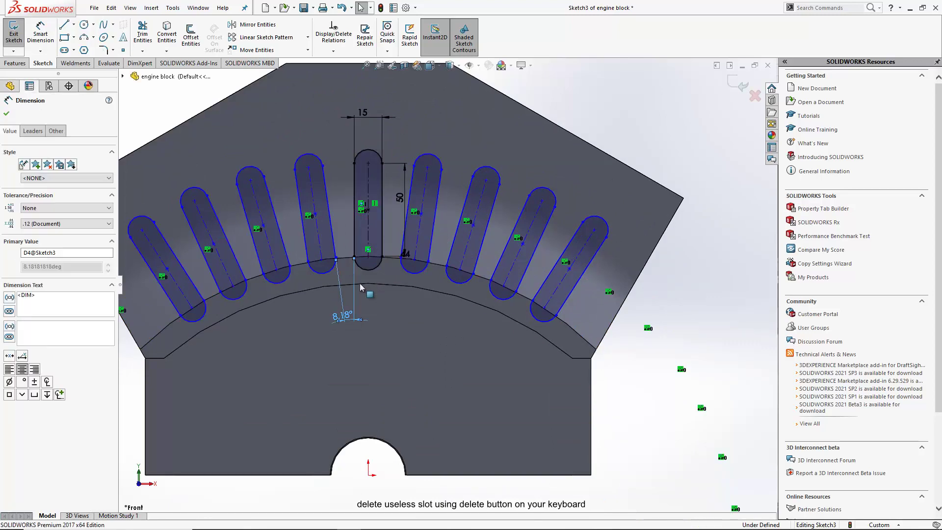
{"action": "left_click", "coordinate": [384, 316]}
{"action": "key", "text": "ctrl+7"}
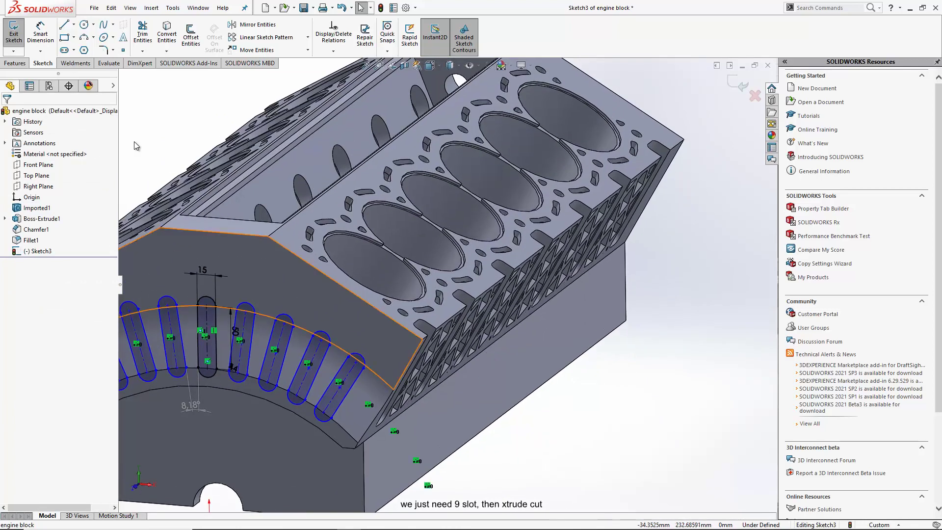
- Extrude-cut the slot sketch from the sketch plane up to the block's arched surface
{"action": "left_click", "coordinate": [18, 63]}
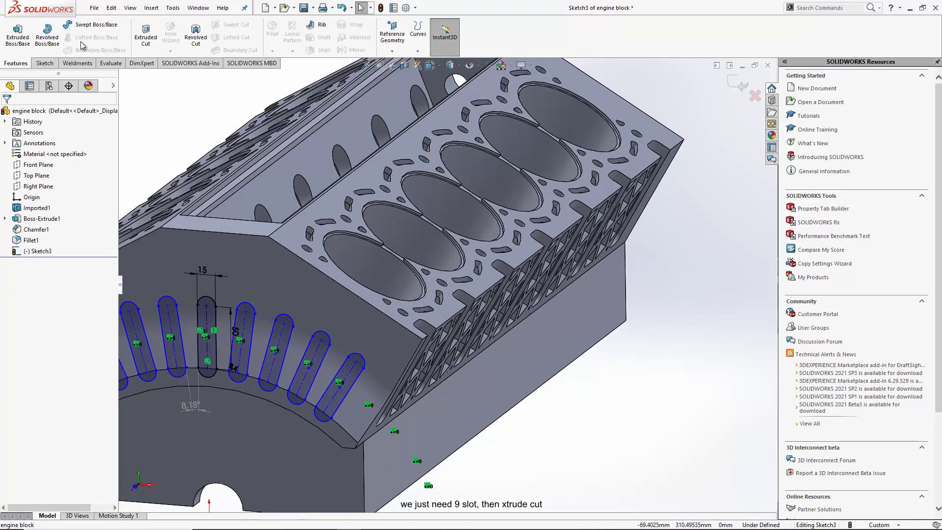
{"action": "left_click", "coordinate": [146, 36]}
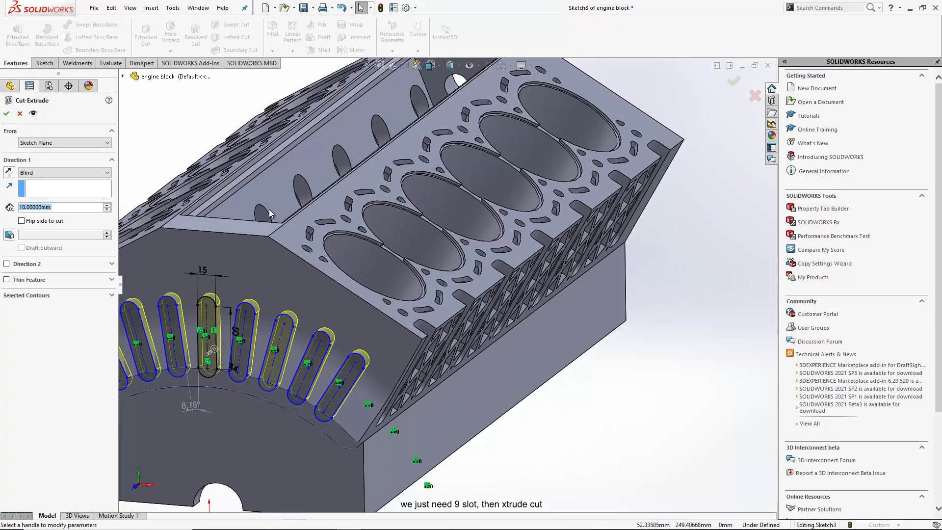
{"action": "left_click", "coordinate": [66, 143]}
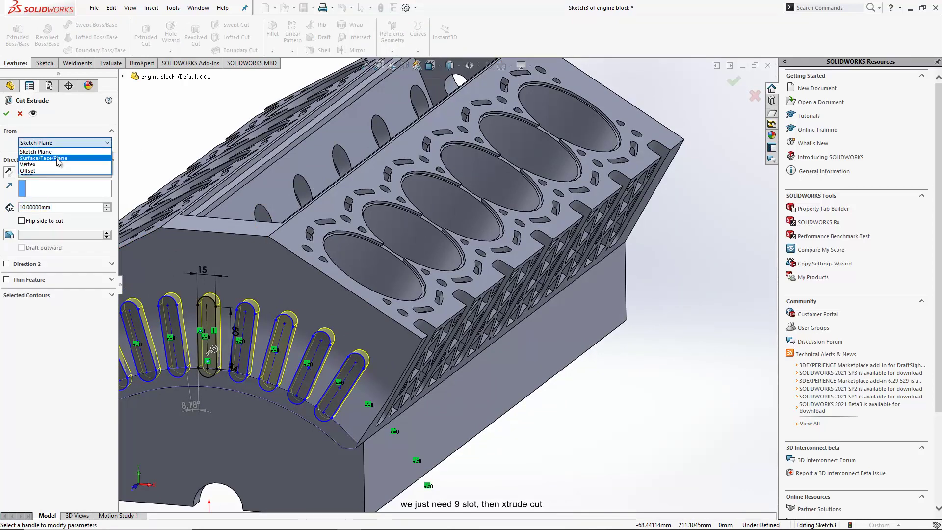
{"action": "left_click", "coordinate": [57, 158]}
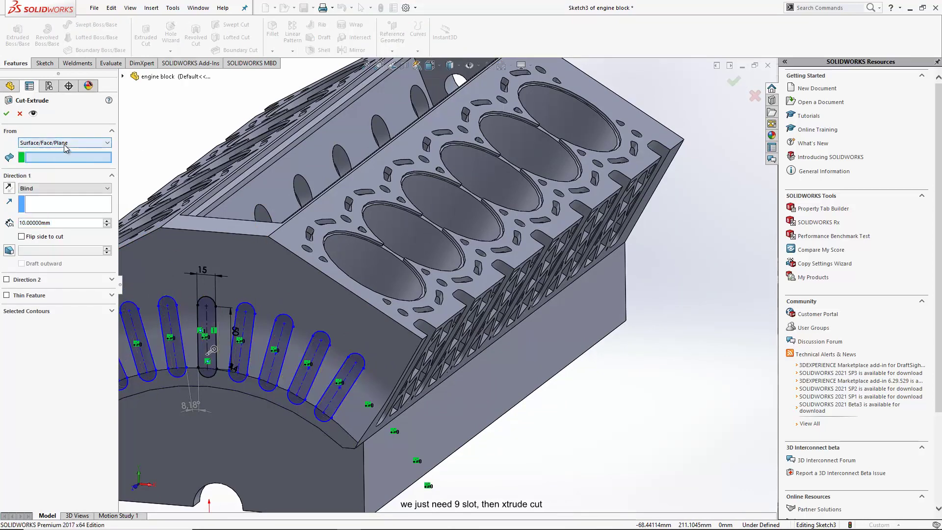
{"action": "left_click", "coordinate": [63, 143]}
{"action": "left_click", "coordinate": [58, 152]}
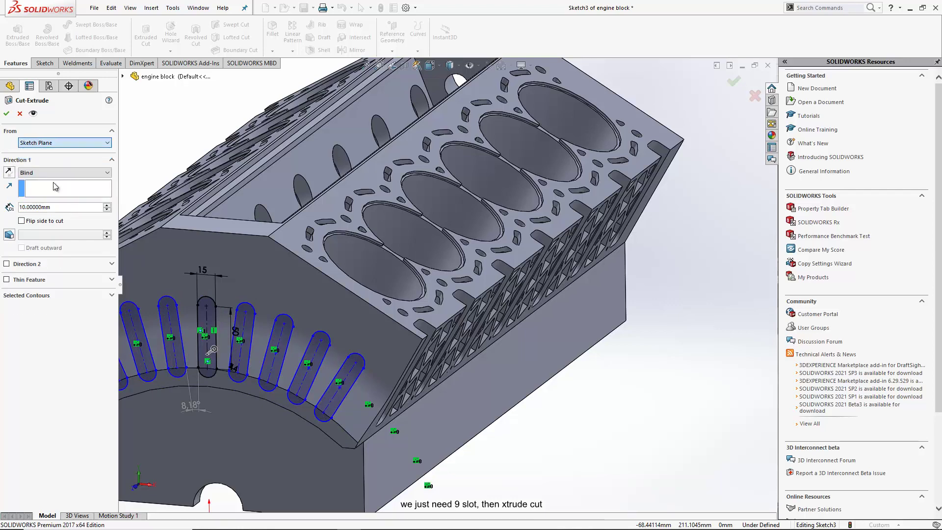
{"action": "left_click", "coordinate": [59, 172]}
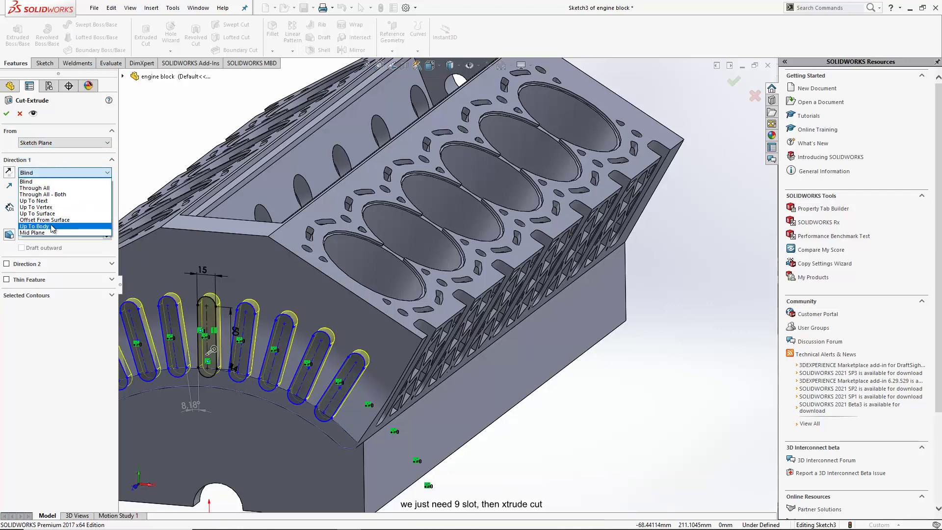
{"action": "left_click", "coordinate": [54, 214]}
{"action": "left_click", "coordinate": [242, 269]}
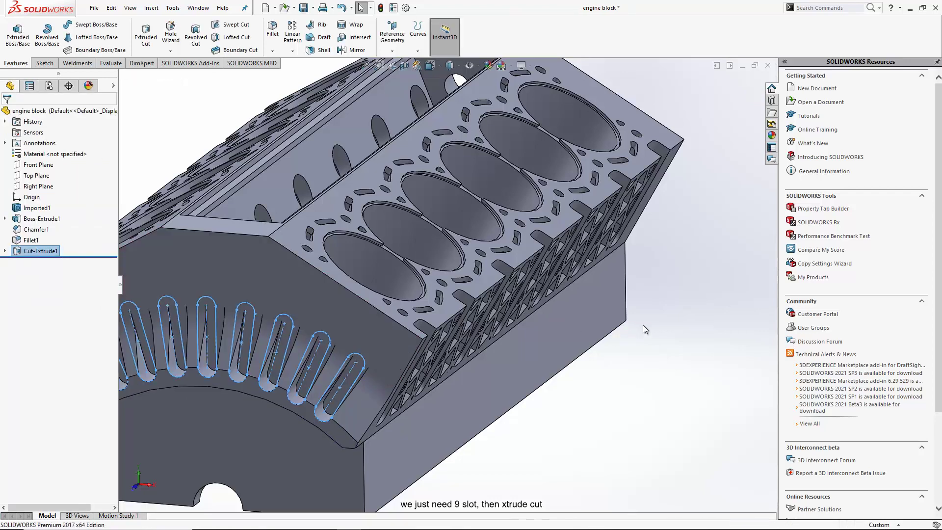
- Inspect the cut slots from several angles and save the engine block part
{"action": "key", "text": "f"}
{"action": "middle_click_drag", "start_coordinate": [467, 385], "coordinate": [339, 349]}
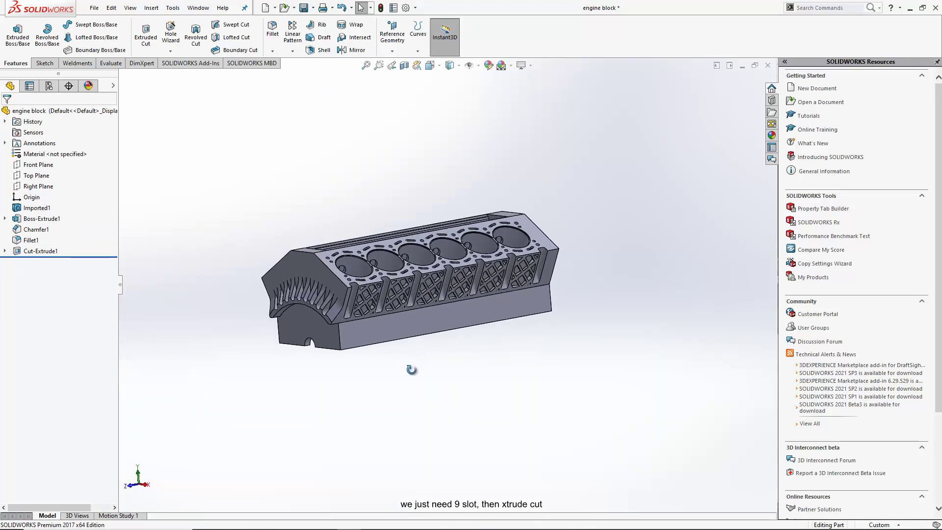
{"action": "scroll", "coordinate": [388, 305], "scroll_direction": "down", "scroll_amount": 3}
{"action": "scroll", "coordinate": [417, 300], "scroll_direction": "down", "scroll_amount": 3}
{"action": "scroll", "coordinate": [441, 297], "scroll_direction": "down", "scroll_amount": 2}
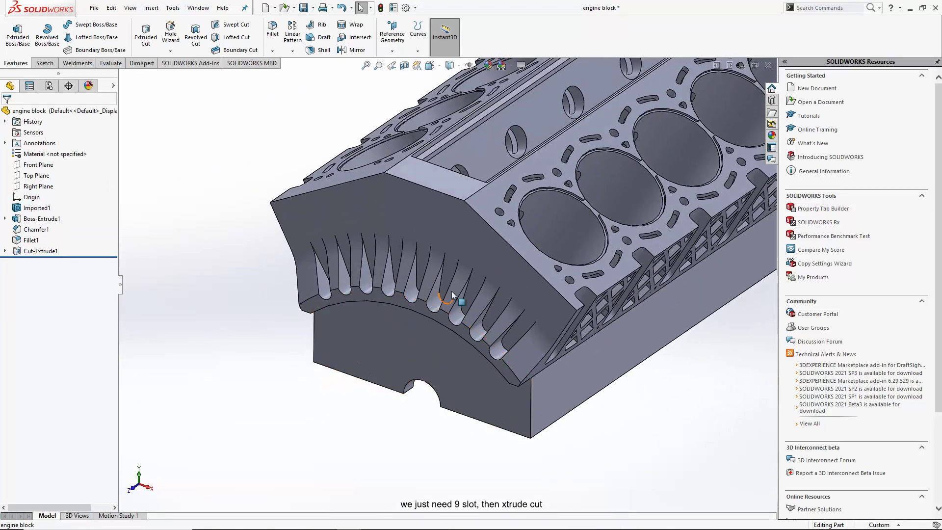
{"action": "scroll", "coordinate": [455, 297], "scroll_direction": "down", "scroll_amount": 2}
{"action": "middle_click_drag", "start_coordinate": [455, 296], "coordinate": [370, 200]}
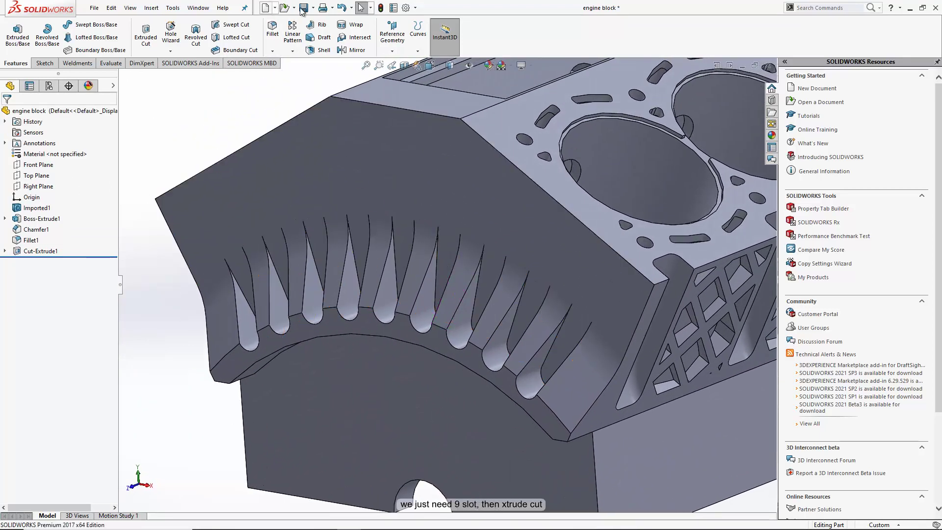
{"action": "key", "text": "f"}
{"action": "middle_click_drag", "start_coordinate": [442, 299], "coordinate": [492, 319]}
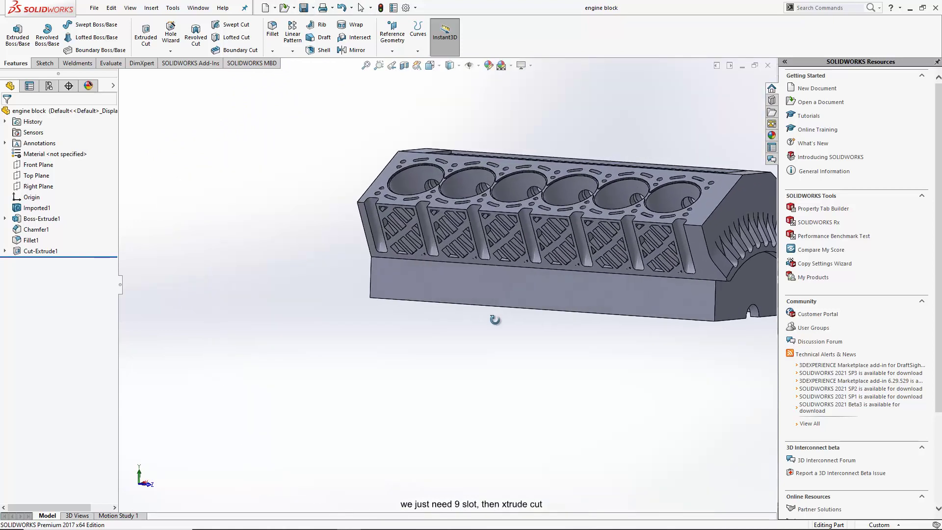
- Start a new sketch on the block's flat lower face, viewed from the left
{"action": "left_click", "coordinate": [648, 297]}
{"action": "left_click", "coordinate": [688, 267]}
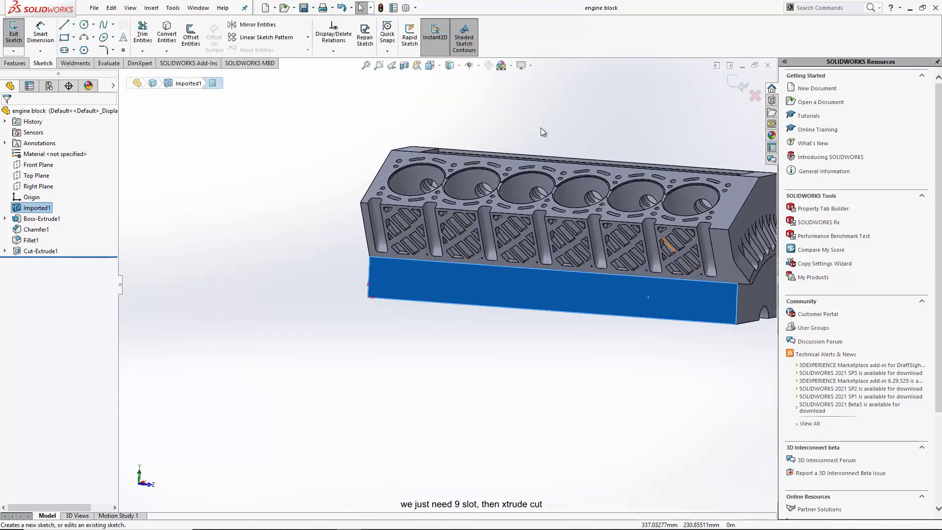
{"action": "left_click", "coordinate": [436, 66]}
{"action": "left_click", "coordinate": [430, 352]}
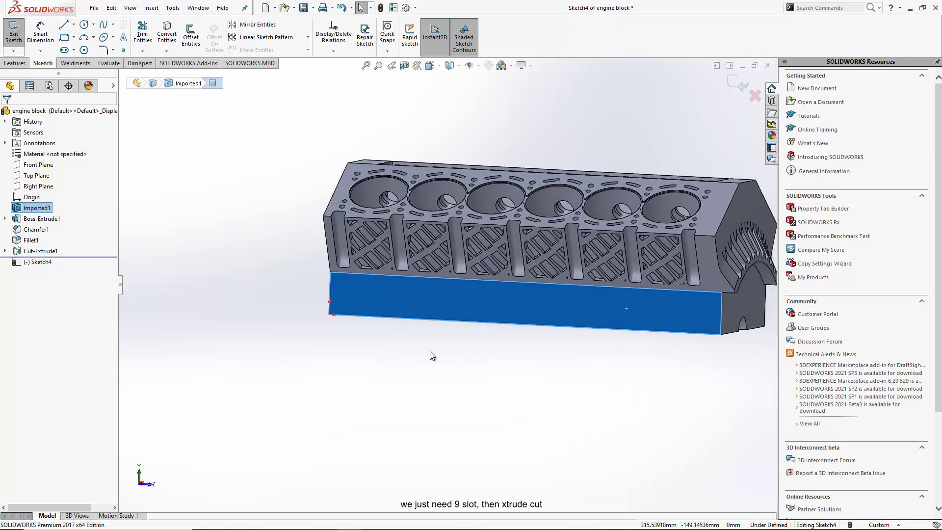
- Draw a small centre-point rectangle on that face
{"action": "left_click", "coordinate": [74, 37]}
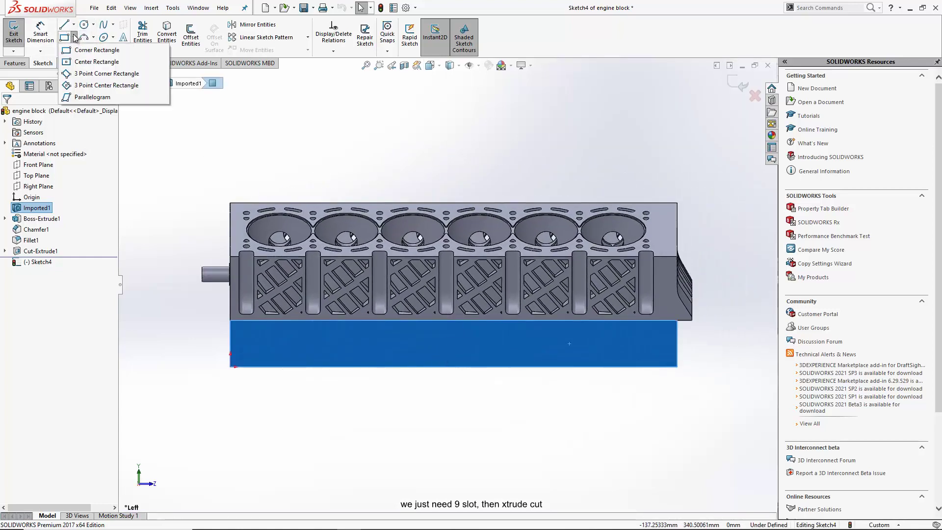
{"action": "left_click", "coordinate": [78, 62]}
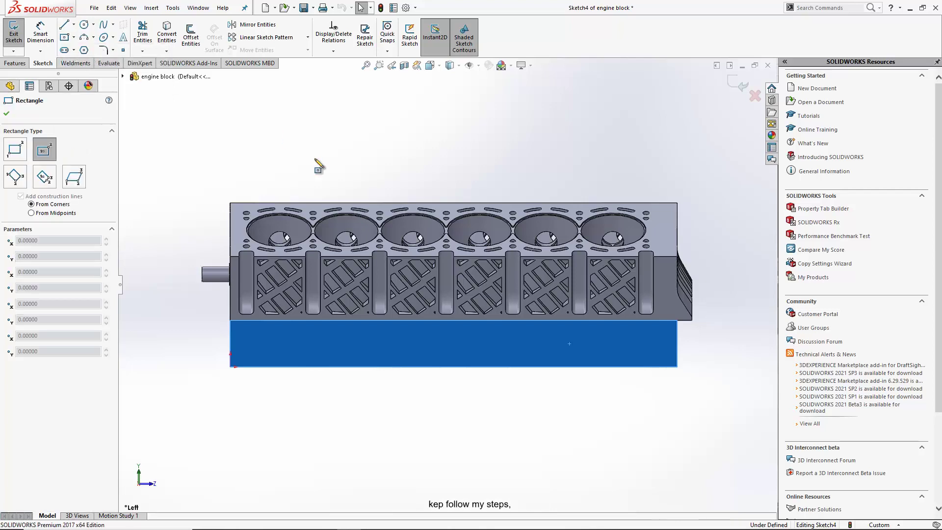
{"action": "scroll", "coordinate": [589, 385], "scroll_direction": "down", "scroll_amount": 3}
{"action": "left_click", "coordinate": [531, 257]}
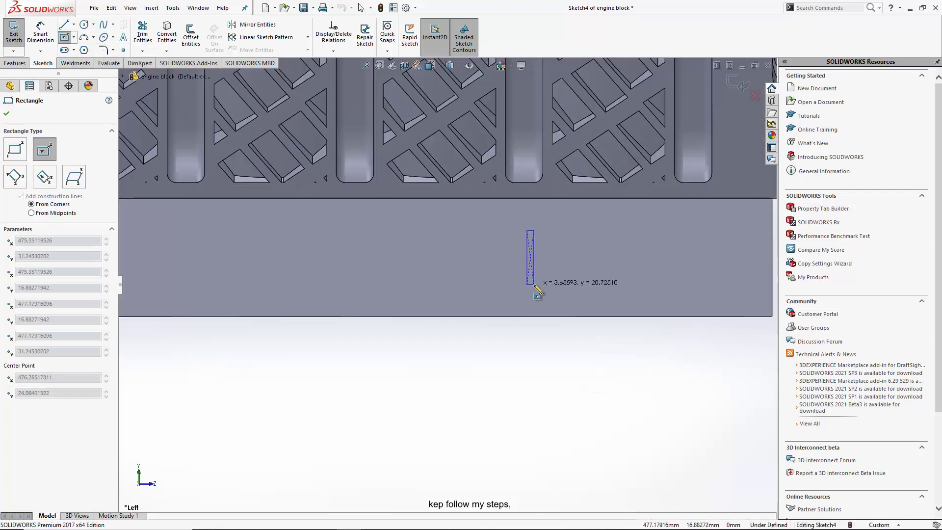
{"action": "left_click", "coordinate": [538, 280]}
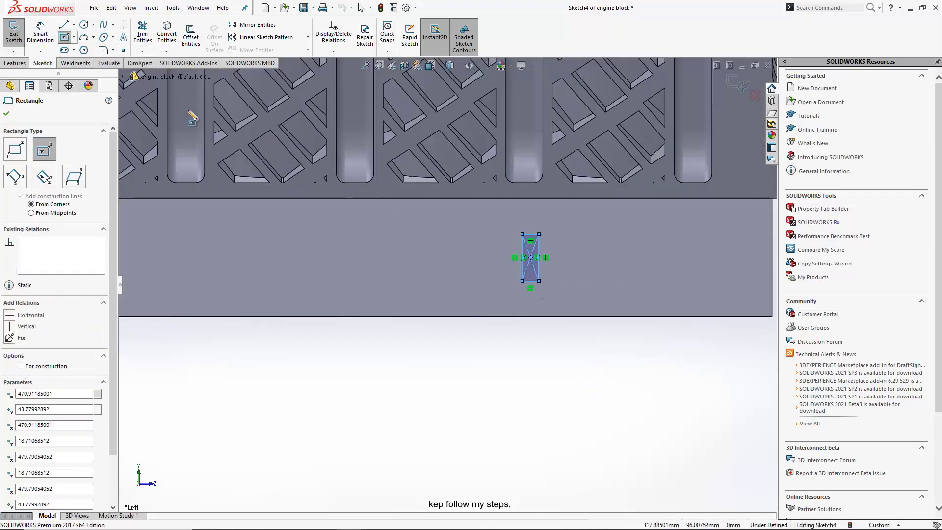
{"action": "left_click", "coordinate": [46, 34]}
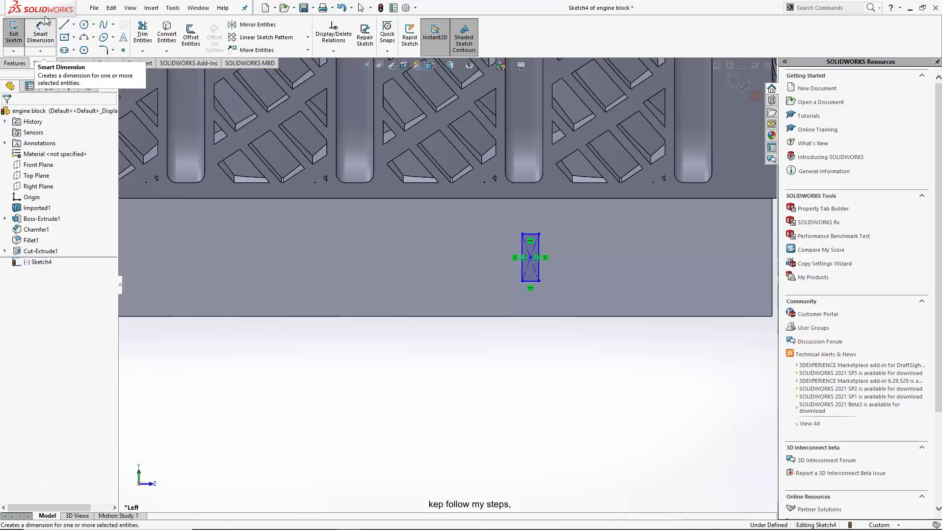
- Locate the rectangle centre 25 mm above the bottom edge and 115 mm from the right edge
{"action": "left_click", "coordinate": [45, 20]}
{"action": "scroll", "coordinate": [543, 315], "scroll_direction": "down", "scroll_amount": 3}
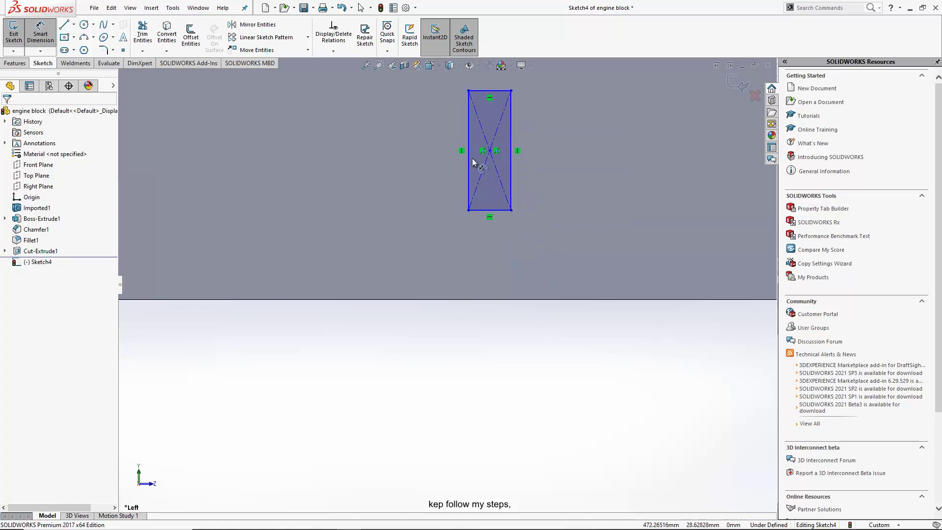
{"action": "left_click", "coordinate": [490, 156]}
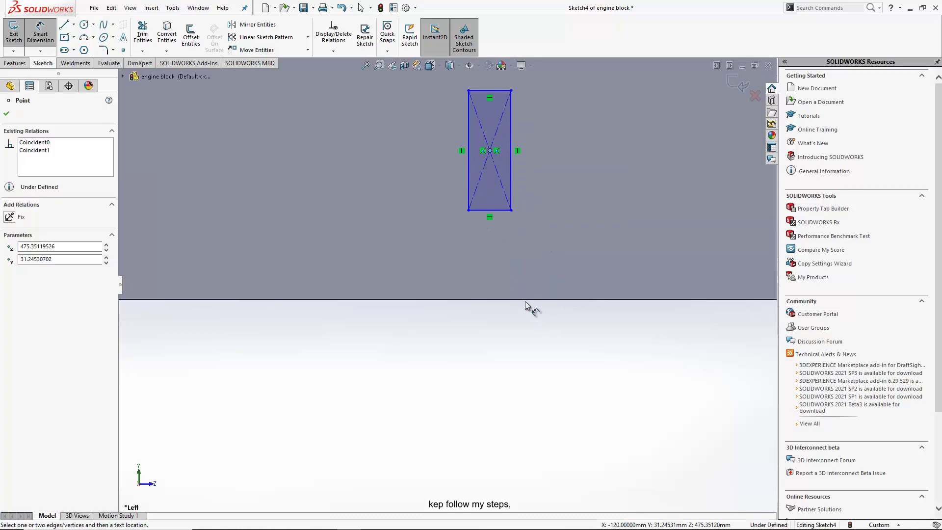
{"action": "left_click", "coordinate": [525, 301]}
{"action": "left_click", "coordinate": [581, 234]}
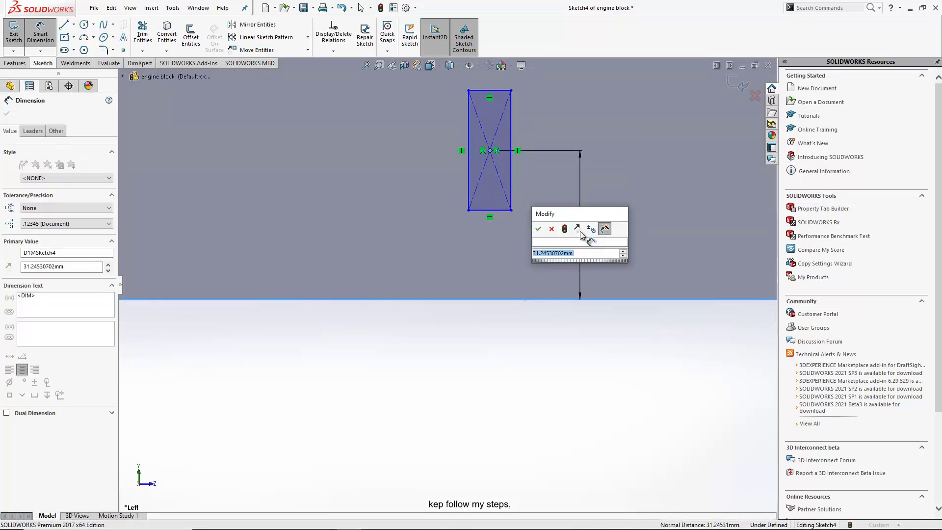
{"action": "type", "text": "25"}
{"action": "key", "text": "Return"}
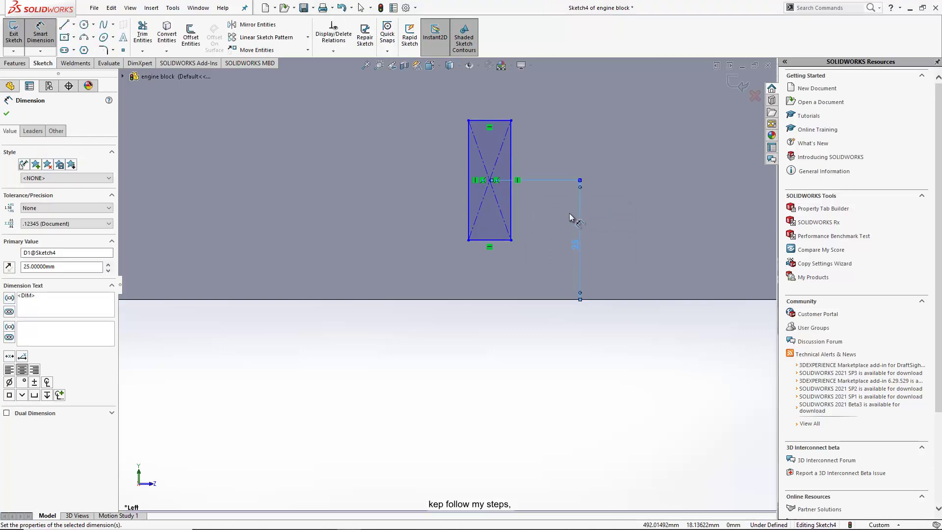
{"action": "left_click", "coordinate": [491, 180]}
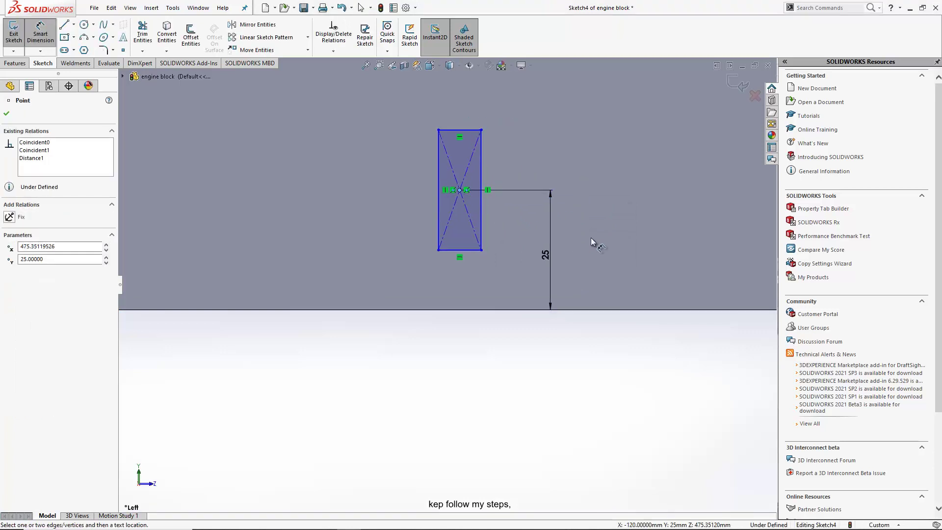
{"action": "scroll", "coordinate": [633, 237], "scroll_direction": "up", "scroll_amount": 2}
{"action": "left_click", "coordinate": [751, 245]}
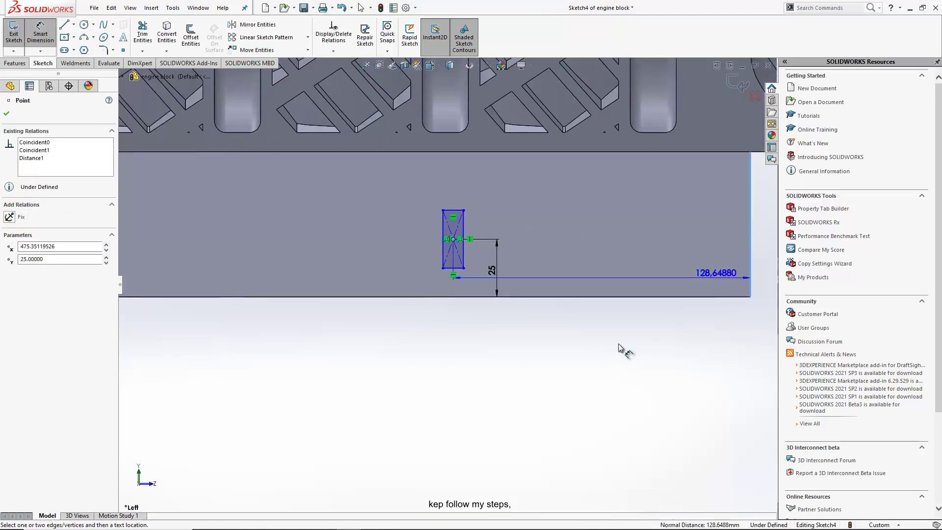
{"action": "left_click", "coordinate": [555, 396]}
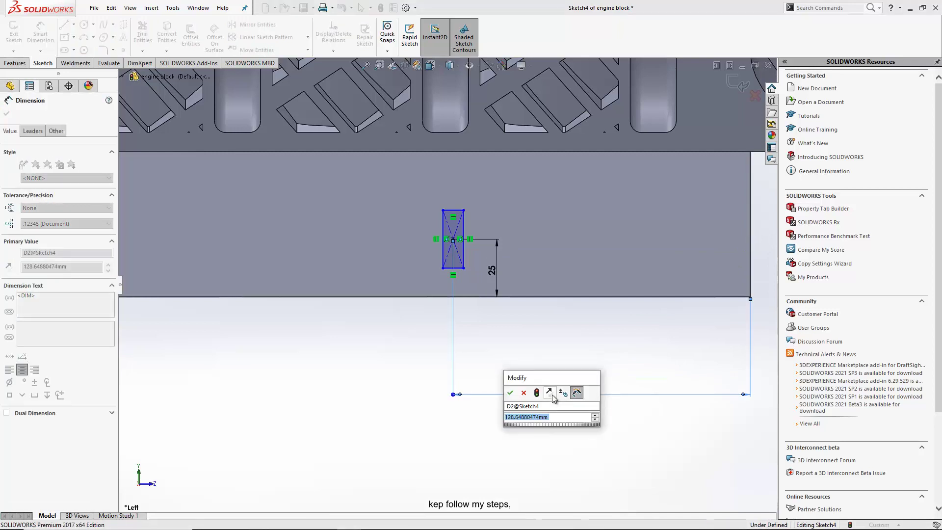
{"action": "type", "text": "115"}
{"action": "key", "text": "Return"}
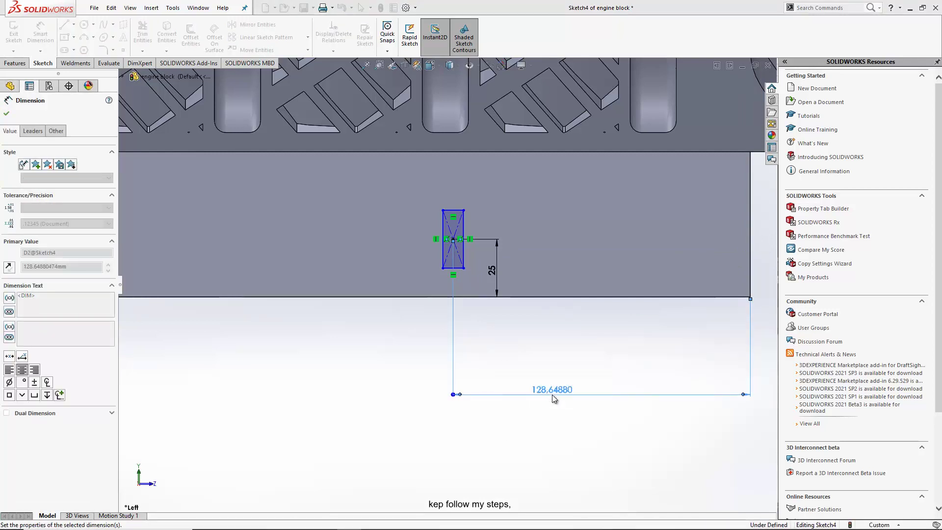
- Size the rectangle 20 mm wide by 30 mm tall
{"action": "scroll", "coordinate": [495, 234], "scroll_direction": "down", "scroll_amount": 2}
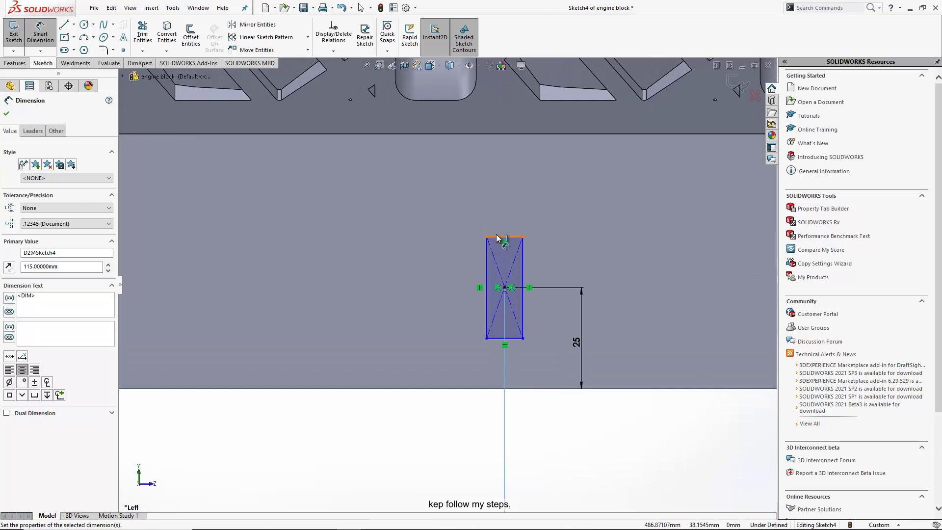
{"action": "left_click", "coordinate": [497, 238]}
{"action": "left_click", "coordinate": [506, 212]}
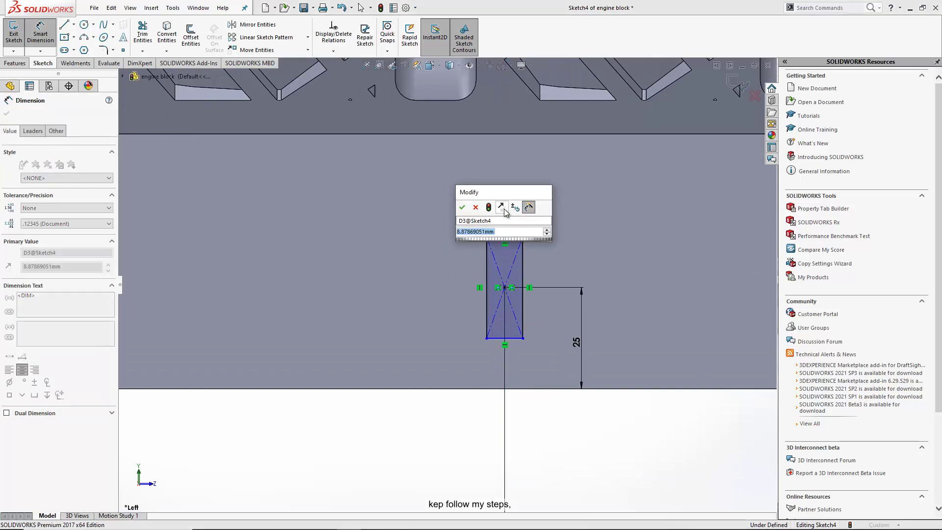
{"action": "type", "text": "20"}
{"action": "key", "text": "Return"}
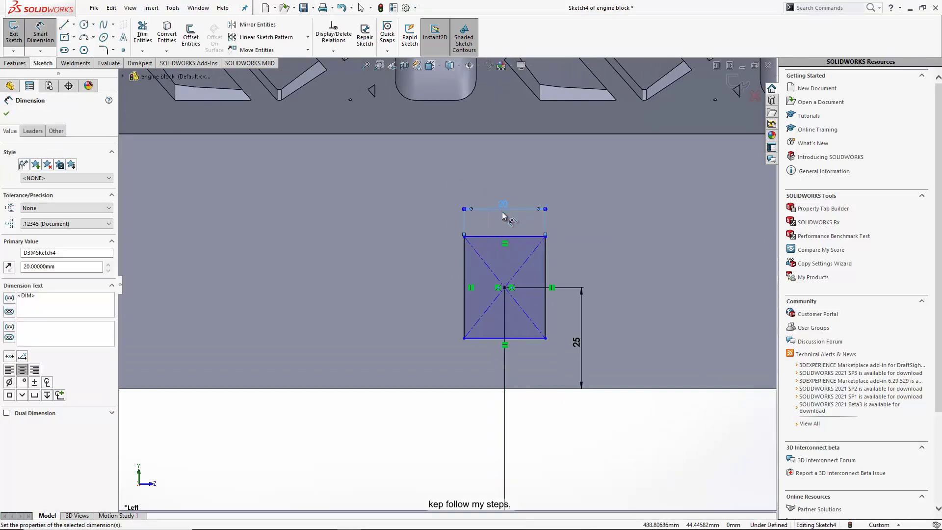
{"action": "left_click", "coordinate": [465, 269]}
{"action": "left_click", "coordinate": [425, 273]}
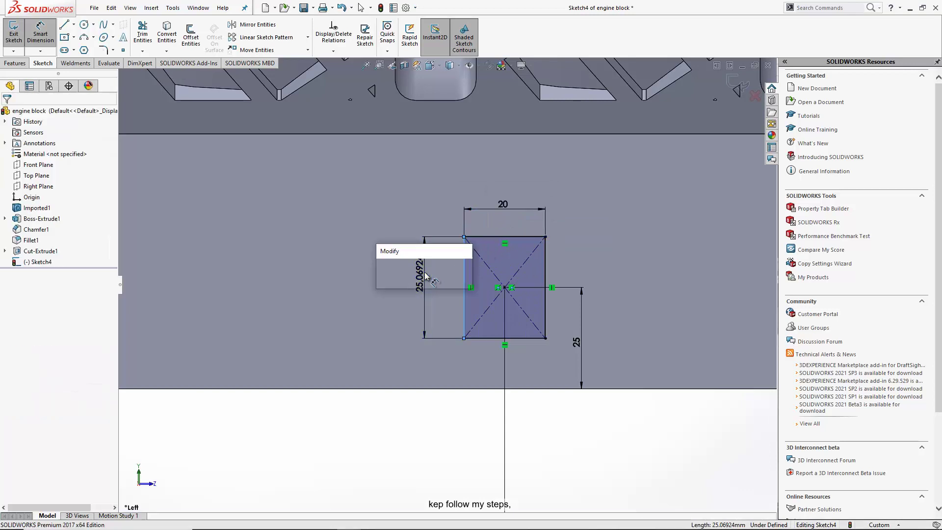
{"action": "type", "text": "30"}
{"action": "key", "text": "Return"}
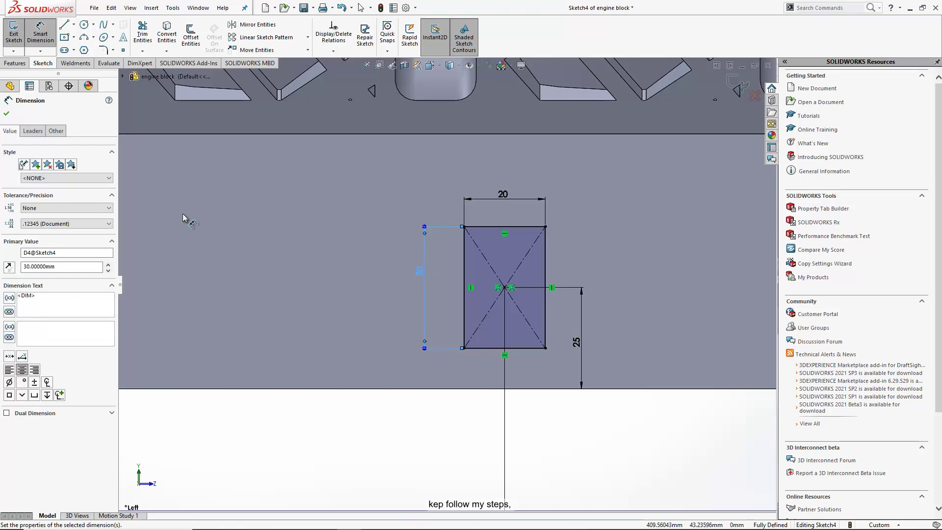
{"action": "left_click", "coordinate": [15, 62]}
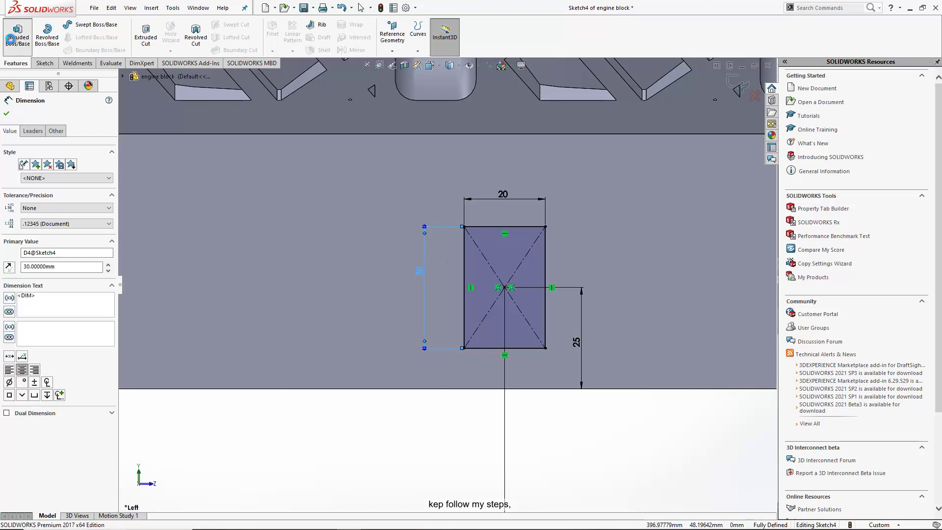
- Extrude the 20 × 30 mm rectangle 40 mm as a boss
{"action": "left_click", "coordinate": [18, 35]}
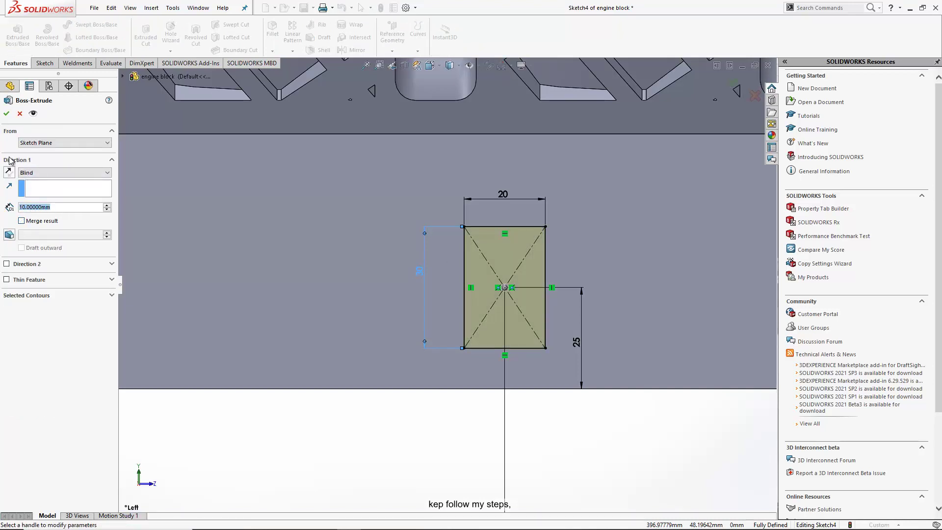
{"action": "type", "text": "40"}
{"action": "key", "text": "Return"}
{"action": "key", "text": "Return"}
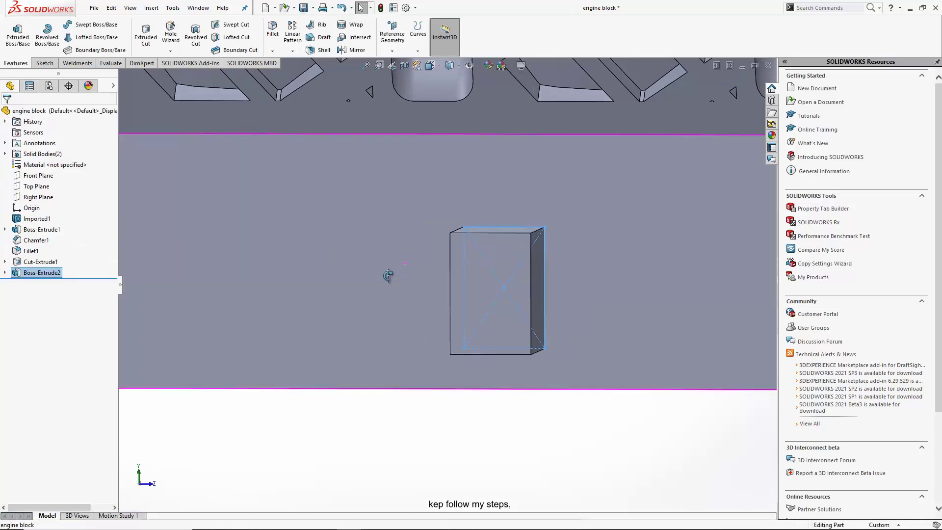
{"action": "mouse_move", "coordinate": [346, 255]}
{"action": "middle_mouse_down"}
{"action": "mouse_move", "coordinate": [392, 455]}
{"action": "mouse_move", "coordinate": [378, 404]}
{"action": "mouse_move", "coordinate": [401, 322]}
{"action": "middle_mouse_up"}
- Sketch a three-point arc across the boss face with a 37 mm radius
{"action": "left_click", "coordinate": [419, 314]}
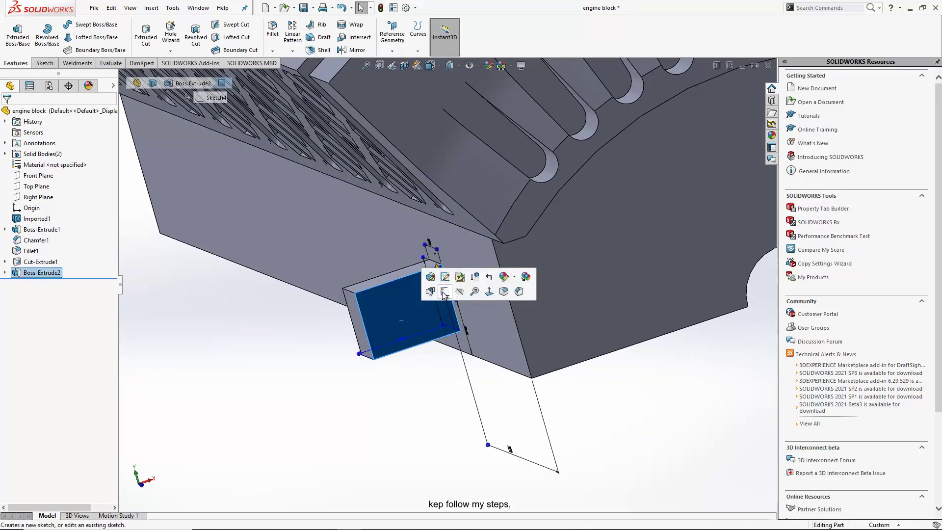
{"action": "left_click", "coordinate": [444, 295]}
{"action": "left_click", "coordinate": [84, 40]}
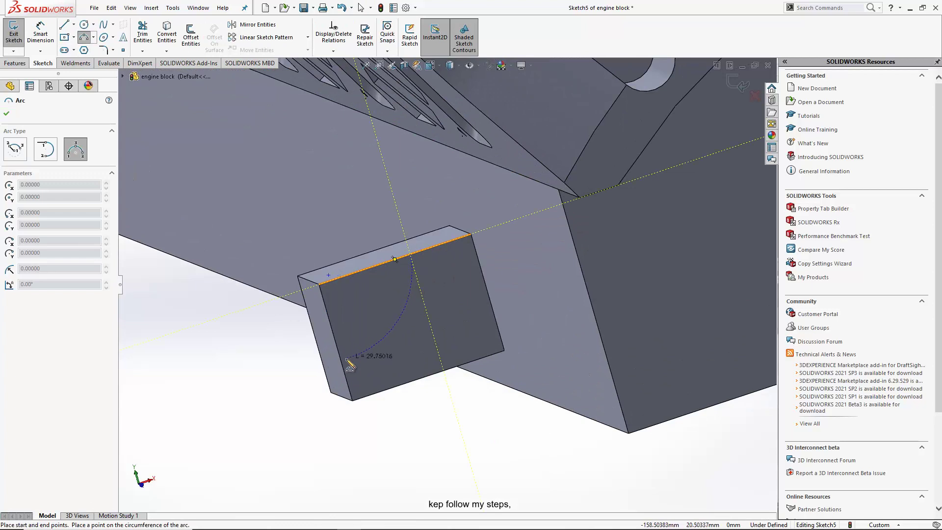
{"action": "left_click", "coordinate": [347, 362]}
{"action": "left_click", "coordinate": [389, 318]}
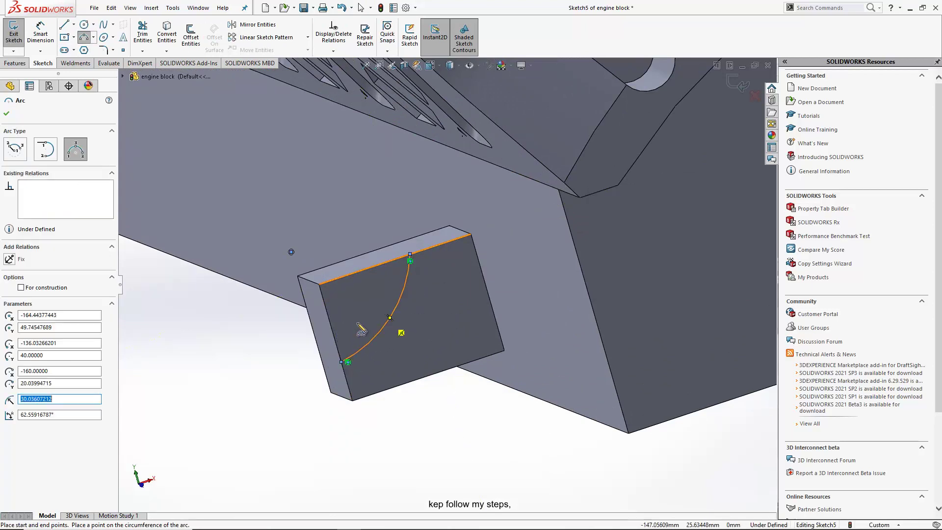
{"action": "left_click", "coordinate": [40, 34]}
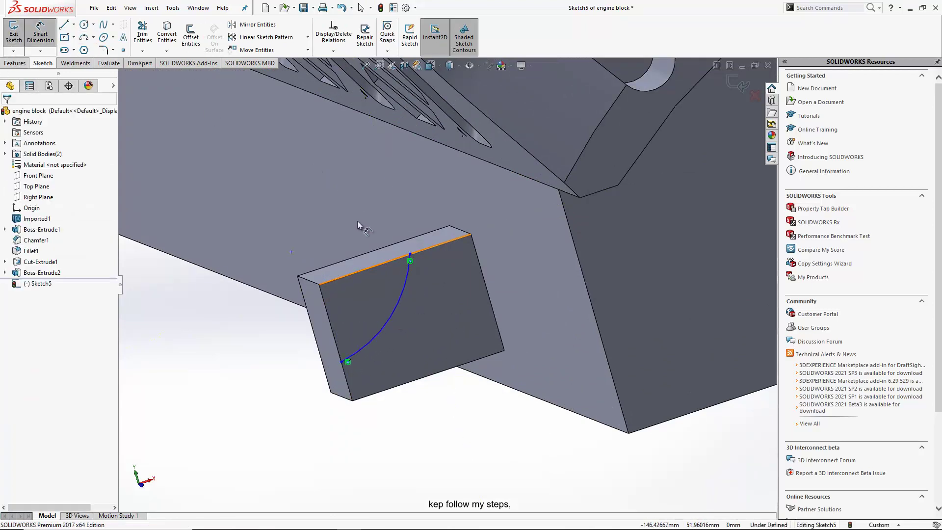
{"action": "left_click", "coordinate": [389, 321]}
{"action": "left_click", "coordinate": [254, 314]}
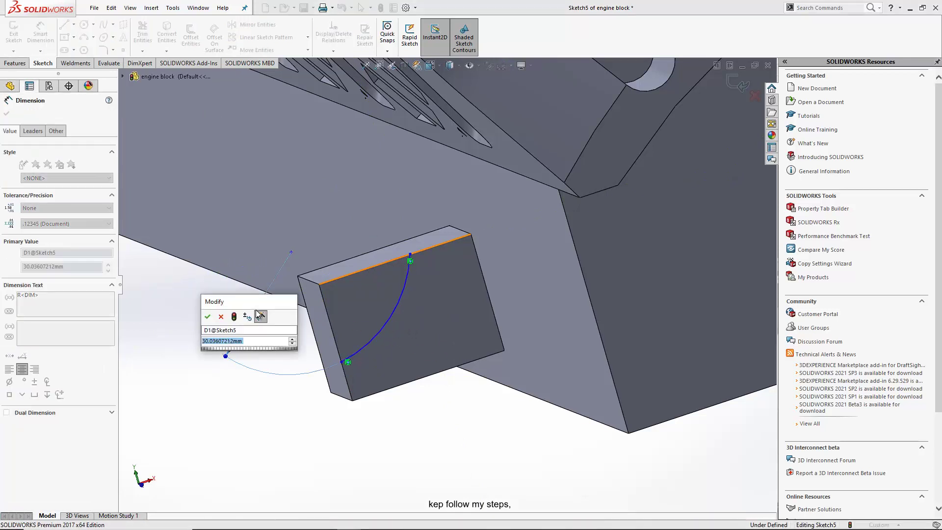
{"action": "type", "text": "37"}
{"action": "key", "text": "Return"}
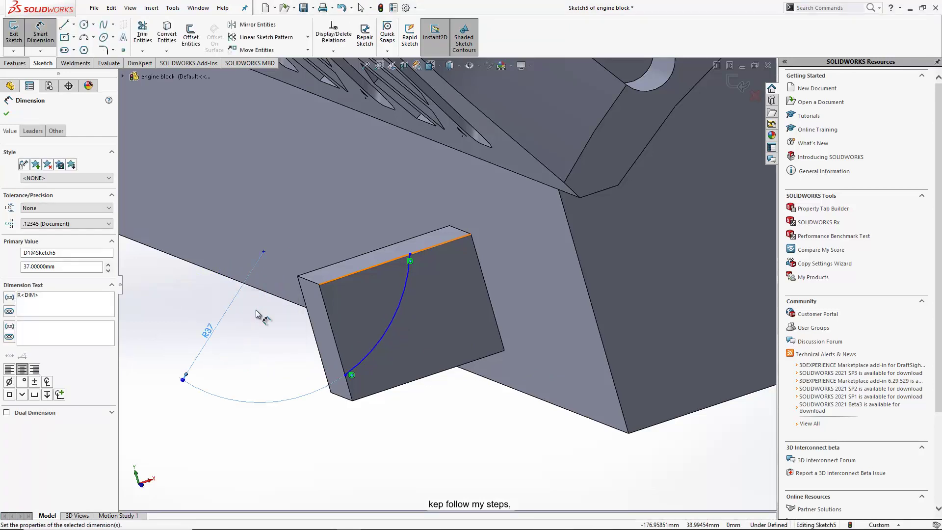
- Locate the arc ends with 36 mm and 23 mm distances from the boss edges
{"action": "left_click", "coordinate": [328, 312]}
{"action": "left_click", "coordinate": [411, 256]}
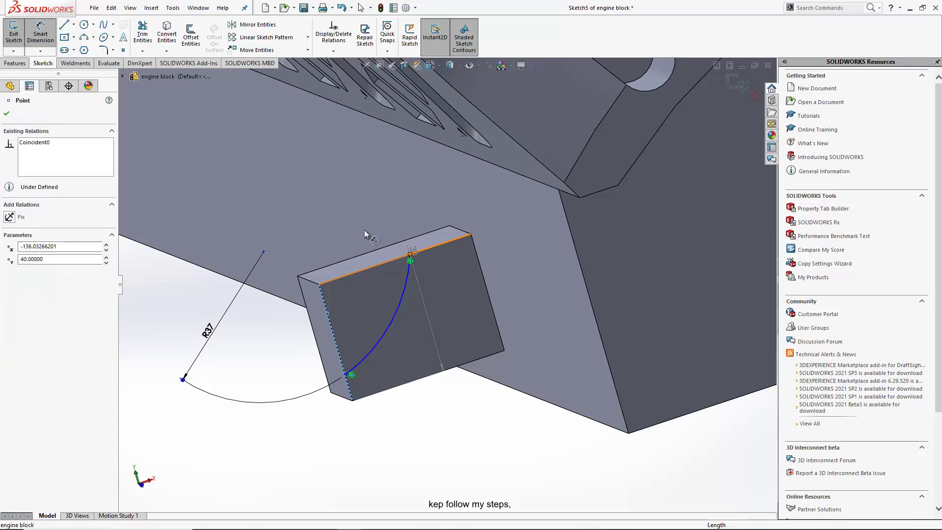
{"action": "left_click", "coordinate": [335, 210]}
{"action": "type", "text": "36"}
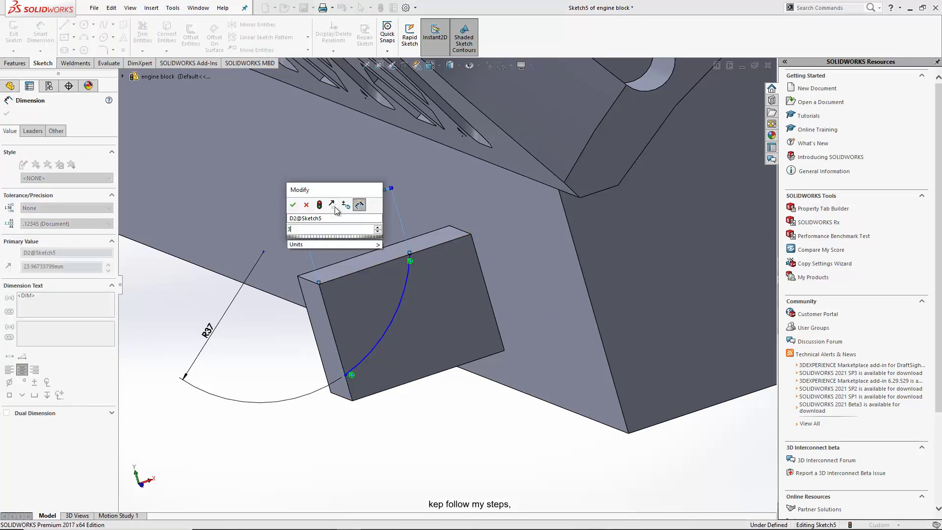
{"action": "key", "text": "Return"}
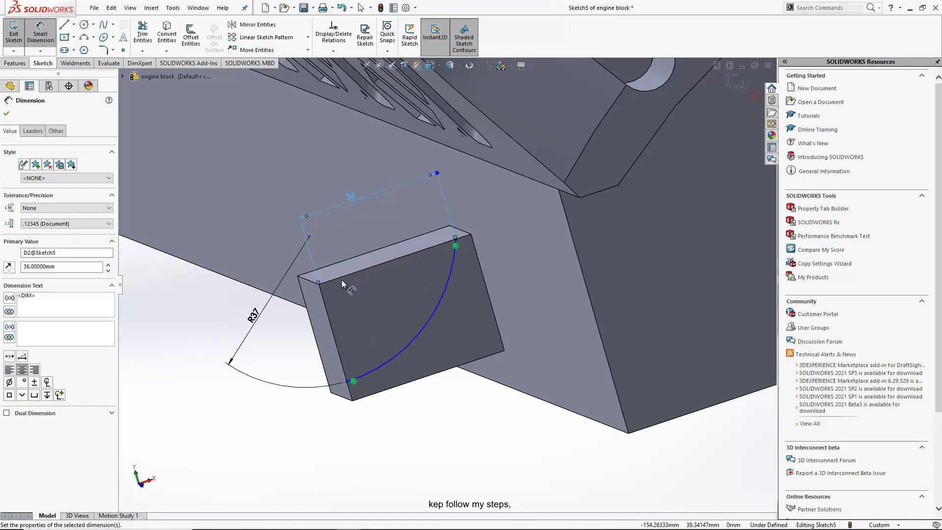
{"action": "left_click", "coordinate": [344, 277]}
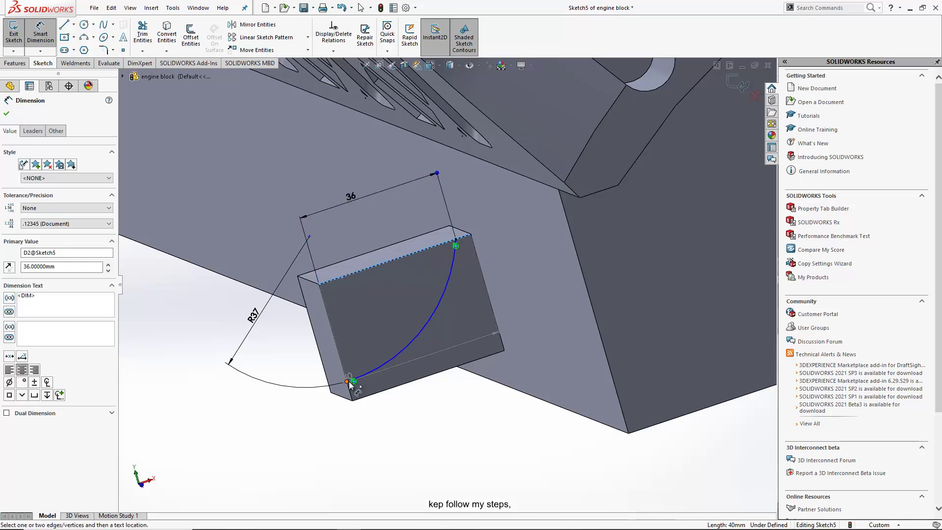
{"action": "left_click", "coordinate": [347, 382]}
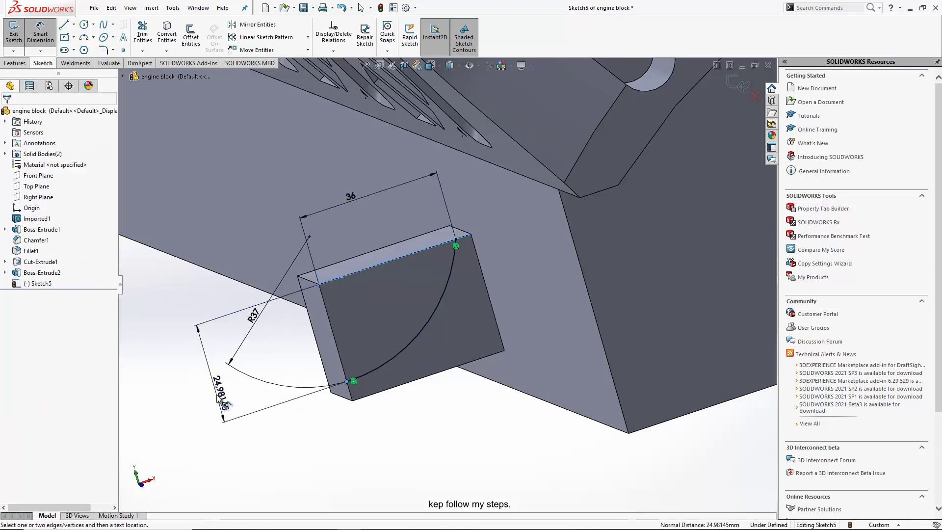
{"action": "left_click", "coordinate": [218, 399]}
{"action": "type", "text": "26"}
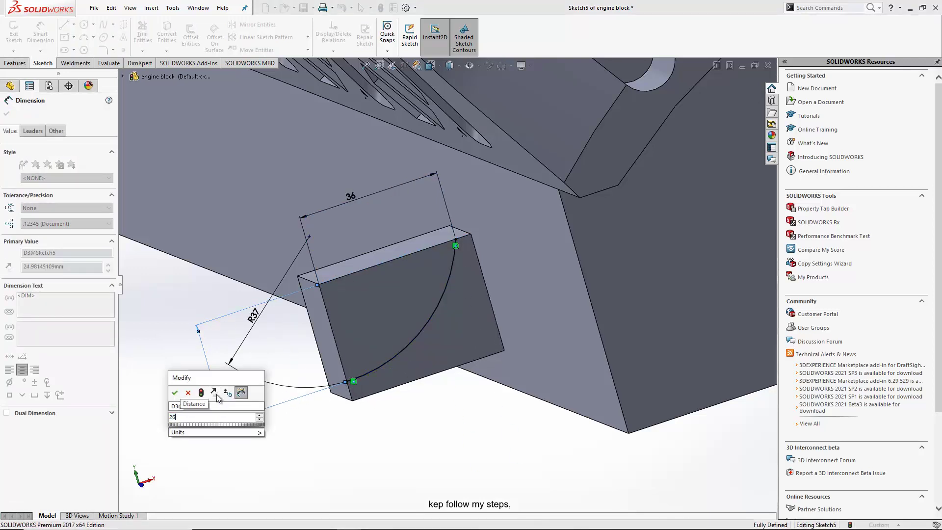
{"action": "type", "text": "3"}
{"action": "key", "text": "Return"}
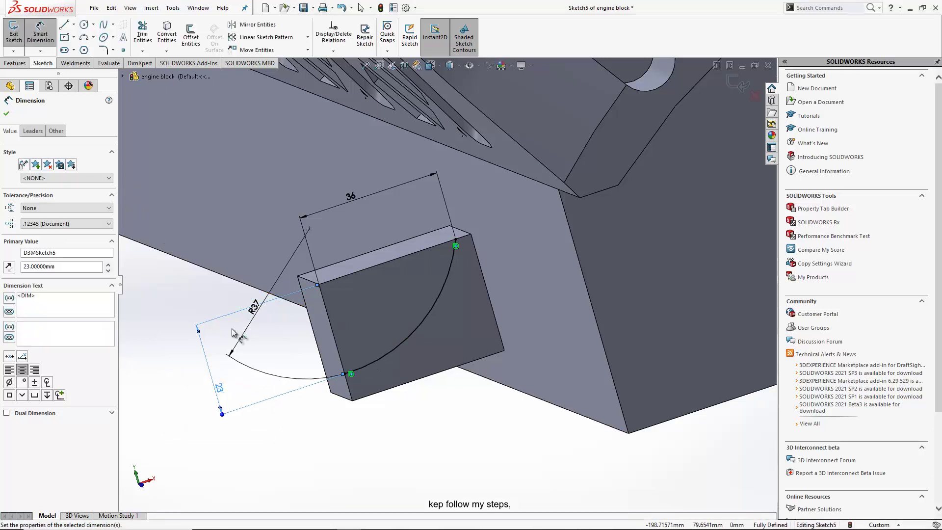
{"action": "right_click", "coordinate": [183, 303]}
{"action": "left_click", "coordinate": [211, 327]}
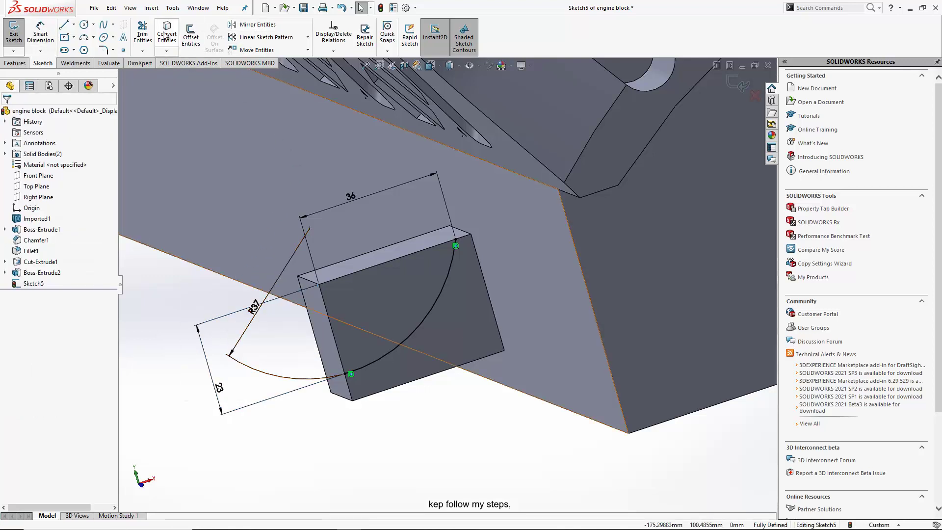
- Split the boss body along the Sketch5 arc into separate cut bodies
{"action": "left_click", "coordinate": [151, 7]}
{"action": "mouse_move", "coordinate": [168, 46]}
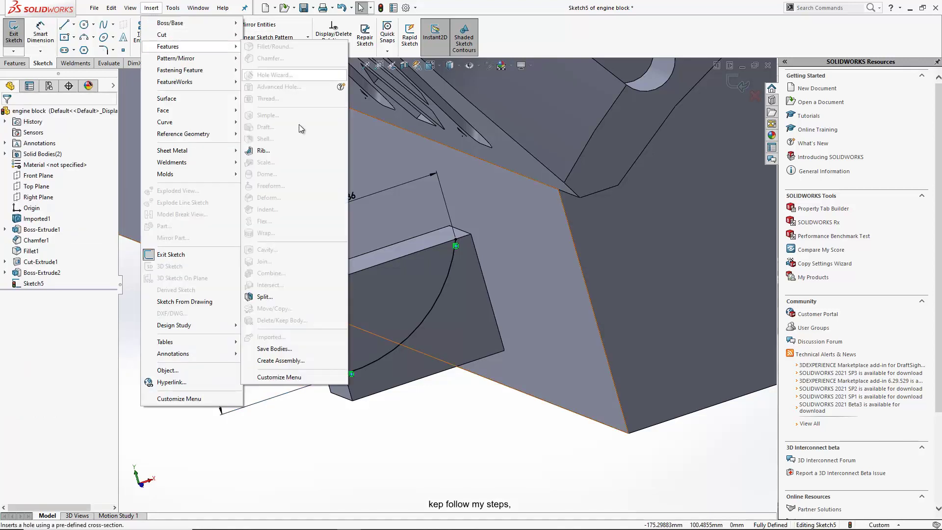
{"action": "left_click", "coordinate": [265, 296]}
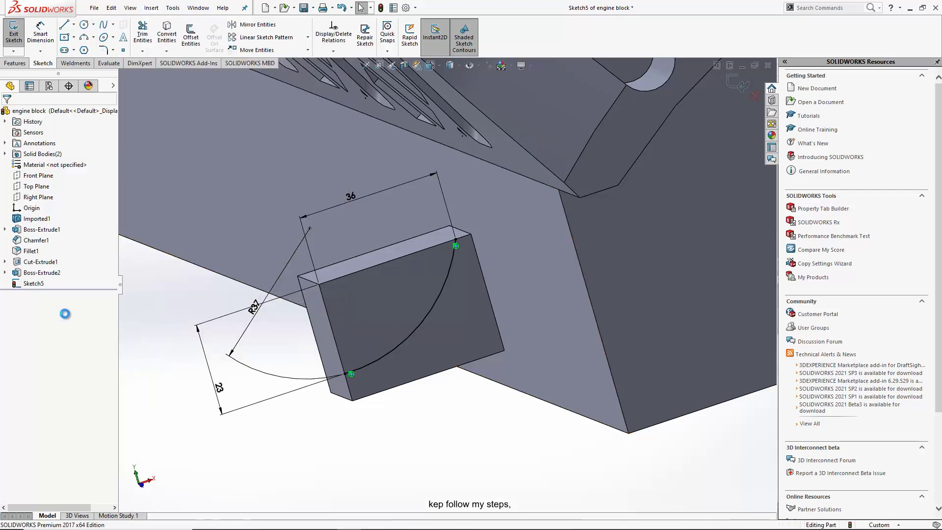
{"action": "left_click", "coordinate": [354, 313]}
{"action": "left_click", "coordinate": [67, 290]}
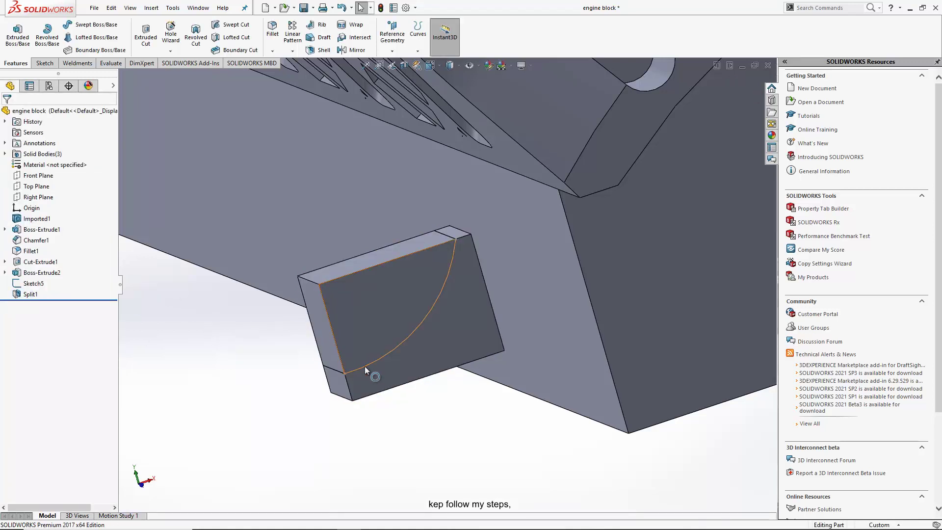
- Delete the outer Split1[1] body, keeping the curved gusset piece
{"action": "right_click", "coordinate": [364, 369]}
{"action": "key", "text": "Escape"}
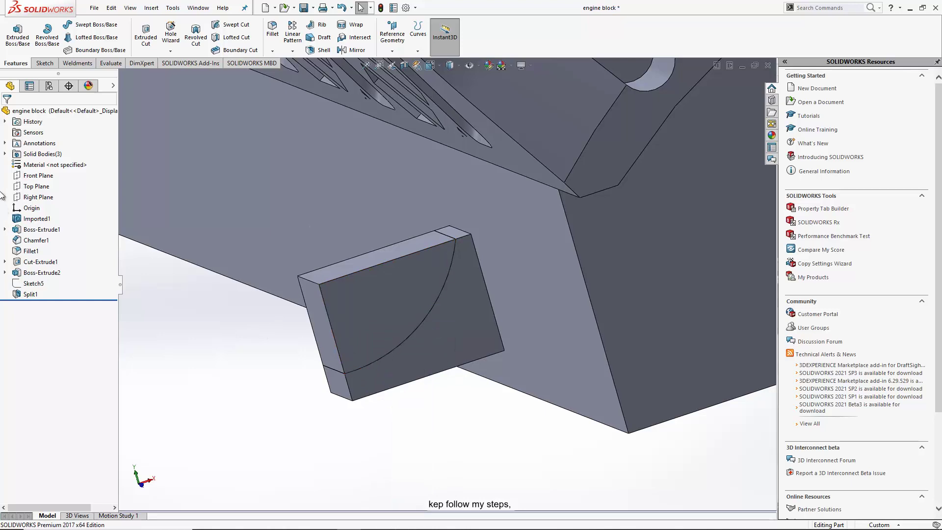
{"action": "left_click", "coordinate": [5, 154]}
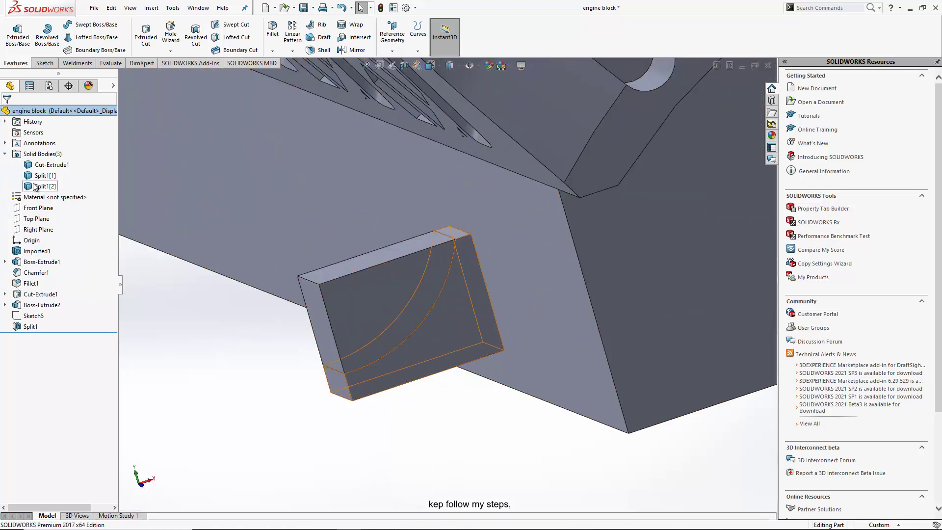
{"action": "left_click", "coordinate": [43, 186]}
{"action": "left_click", "coordinate": [30, 175]}
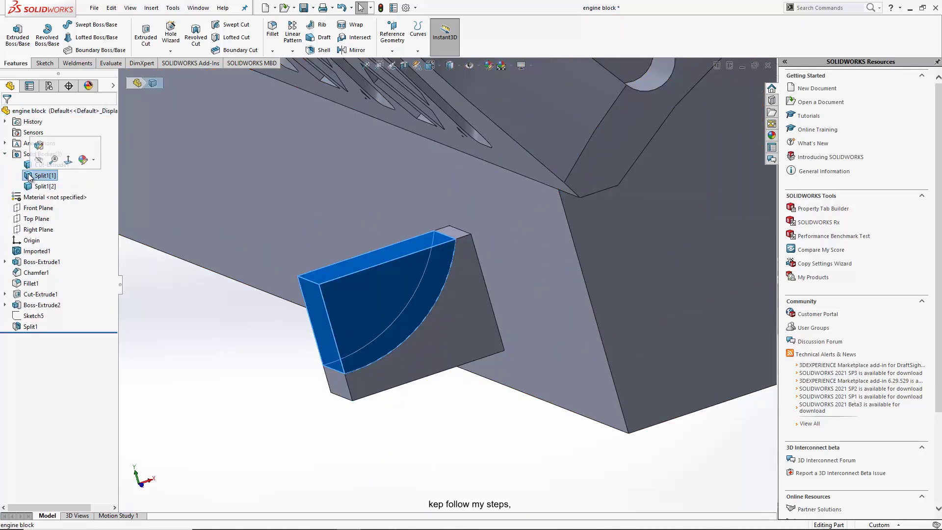
{"action": "right_click", "coordinate": [30, 178]}
{"action": "left_click", "coordinate": [72, 228]}
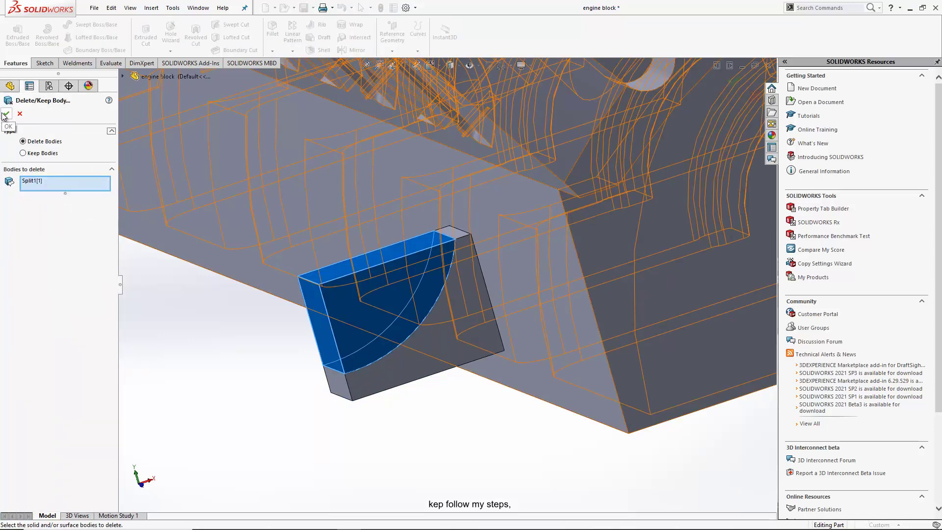
{"action": "left_click", "coordinate": [5, 115]}
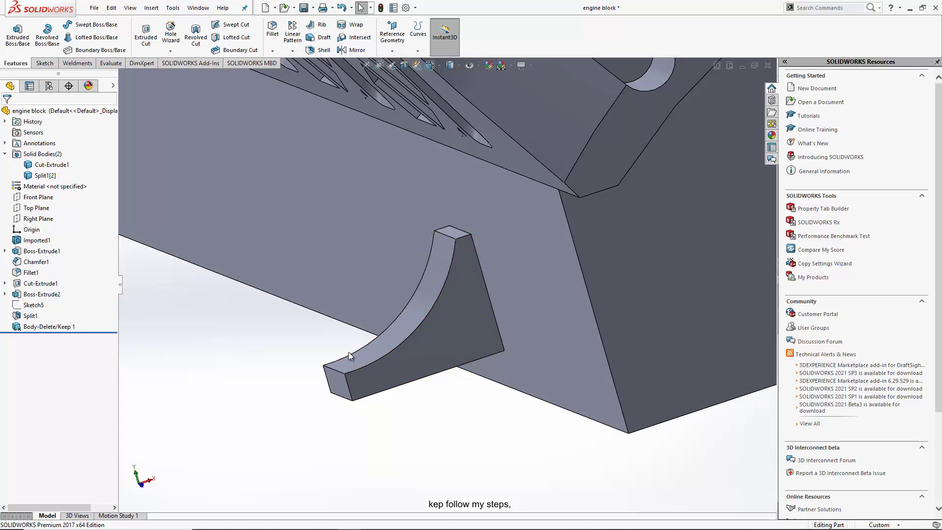
- Fillet the two front edges of the gusset's foot with a 10 mm radius
{"action": "mouse_move", "coordinate": [352, 352]}
{"action": "middle_mouse_down"}
{"action": "mouse_move", "coordinate": [435, 331]}
{"action": "mouse_move", "coordinate": [451, 347]}
{"action": "middle_mouse_up"}
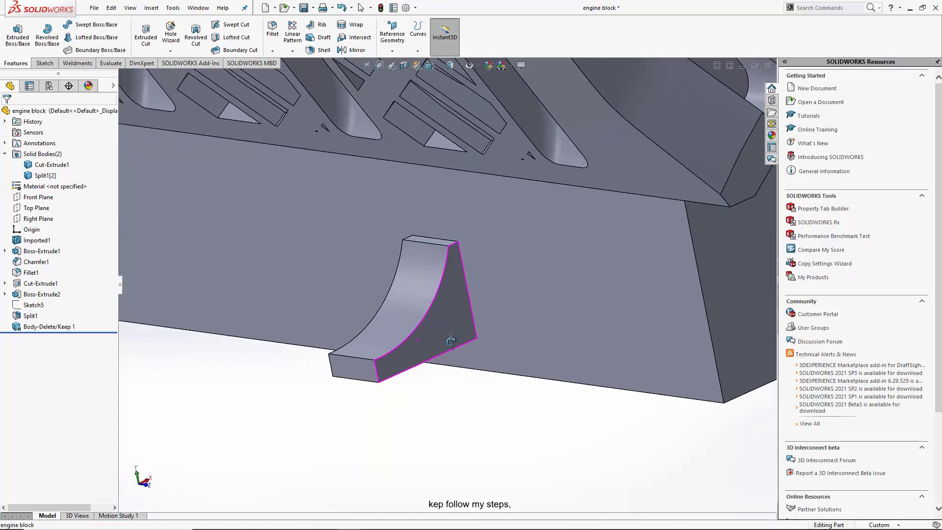
{"action": "middle_click_drag", "start_coordinate": [427, 233], "coordinate": [431, 254]}
{"action": "scroll", "coordinate": [430, 254], "scroll_direction": "down", "scroll_amount": 3}
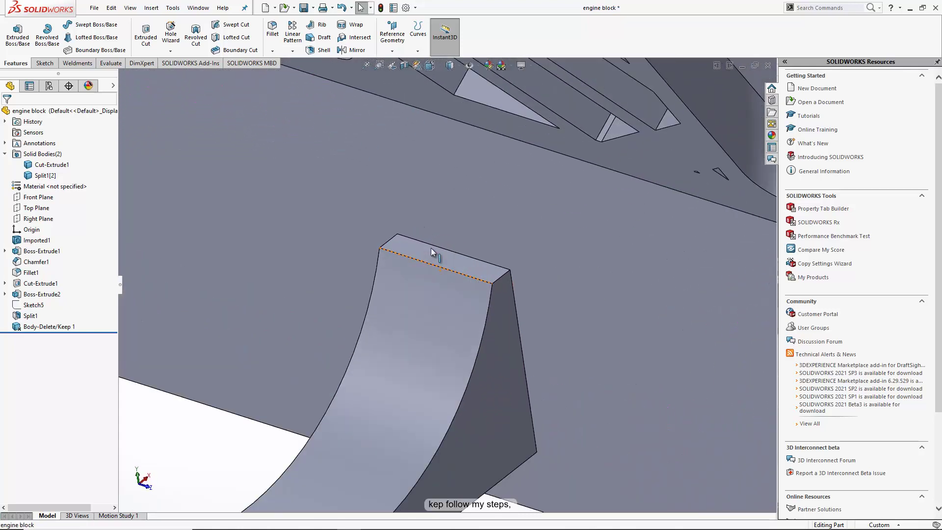
{"action": "left_click", "coordinate": [431, 249]}
{"action": "left_click", "coordinate": [271, 31]}
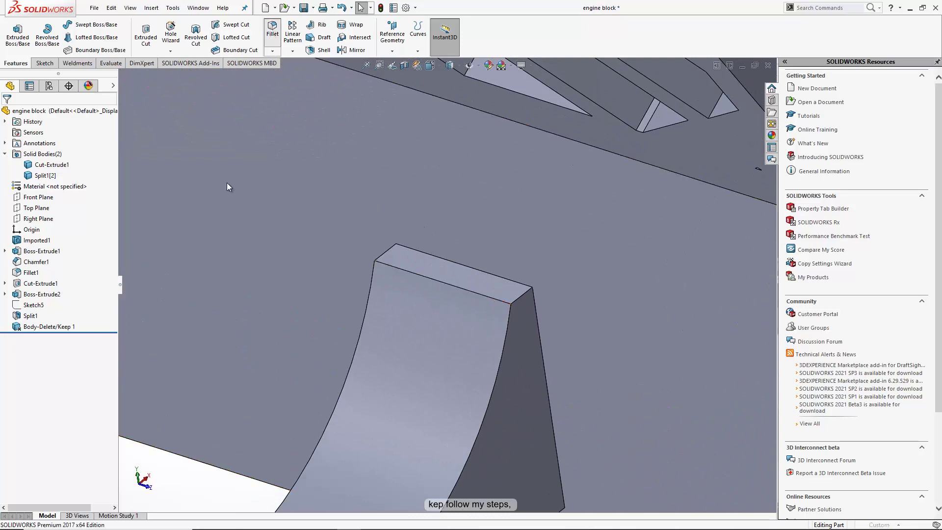
{"action": "type", "text": "1"}
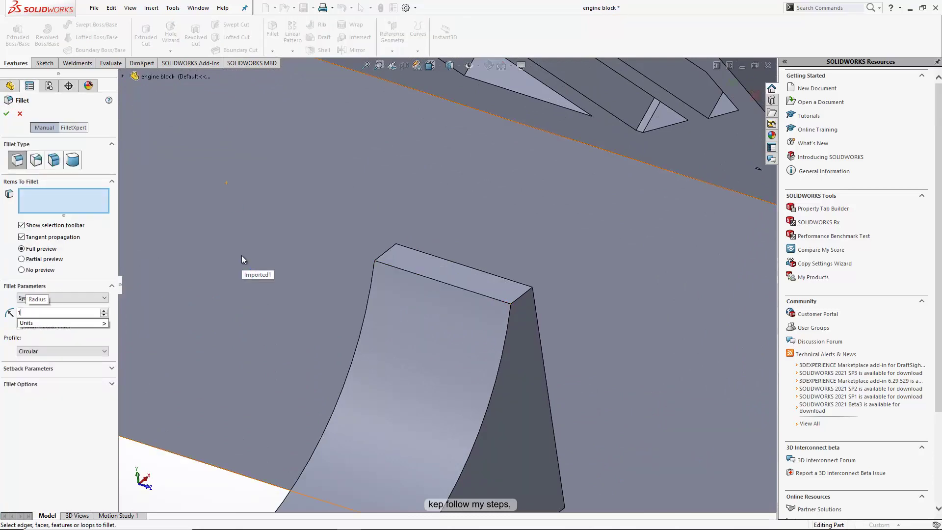
{"action": "type", "text": "0"}
{"action": "scroll", "coordinate": [294, 257], "scroll_direction": "up", "scroll_amount": 1}
{"action": "scroll", "coordinate": [323, 260], "scroll_direction": "up", "scroll_amount": 2}
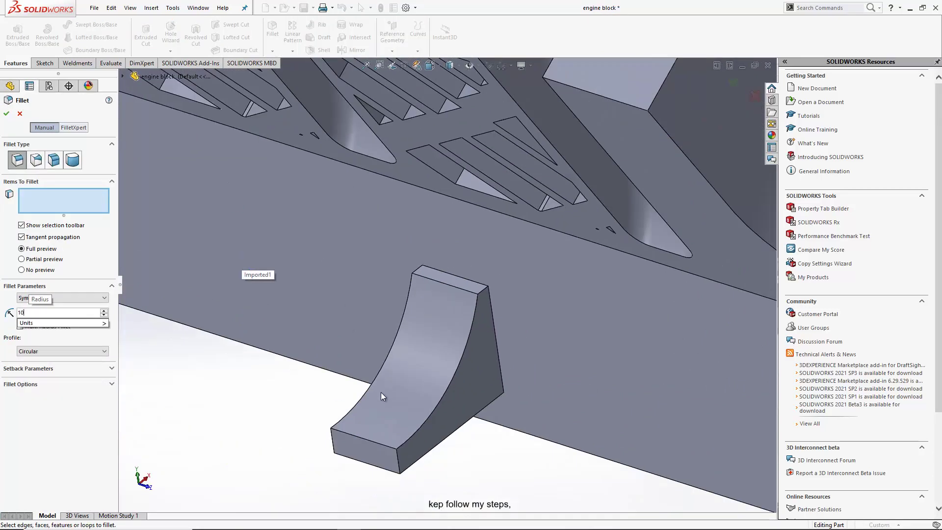
{"action": "left_click", "coordinate": [398, 466]}
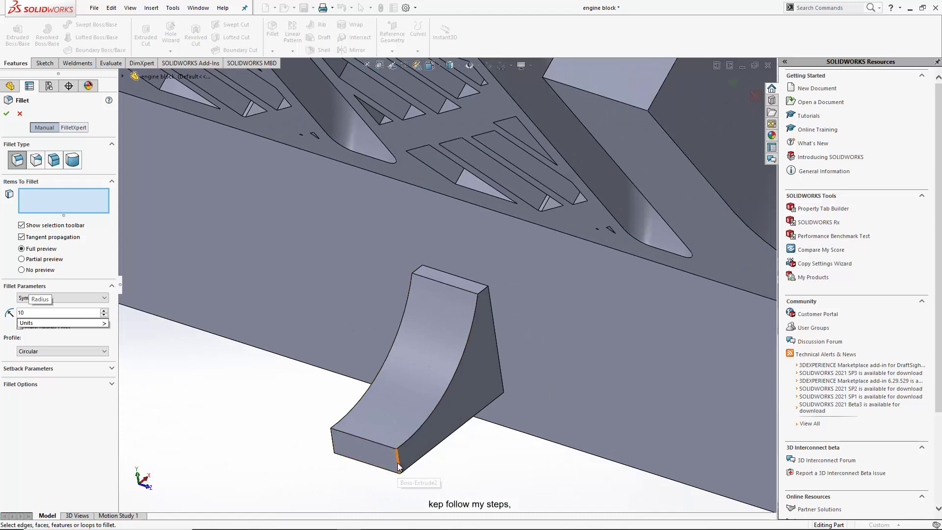
{"action": "left_click", "coordinate": [331, 440]}
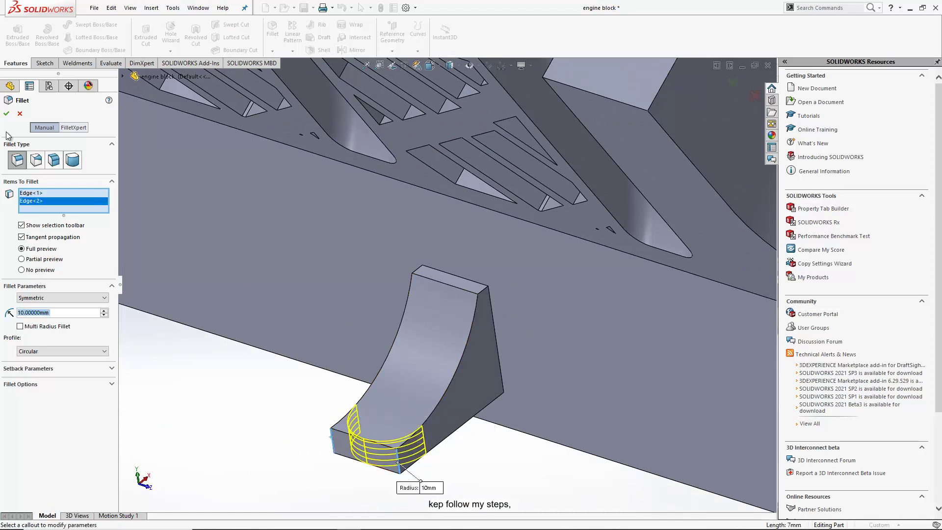
{"action": "left_click", "coordinate": [7, 115]}
- Start a new sketch on the gusset's top face
{"action": "scroll", "coordinate": [312, 446], "scroll_direction": "up", "scroll_amount": 2}
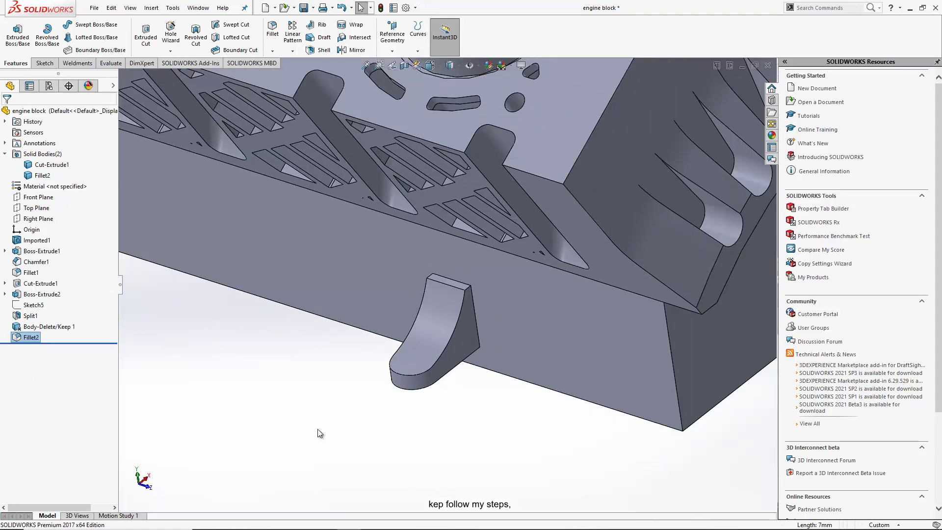
{"action": "scroll", "coordinate": [405, 432], "scroll_direction": "up", "scroll_amount": 2}
{"action": "scroll", "coordinate": [451, 272], "scroll_direction": "down", "scroll_amount": 5}
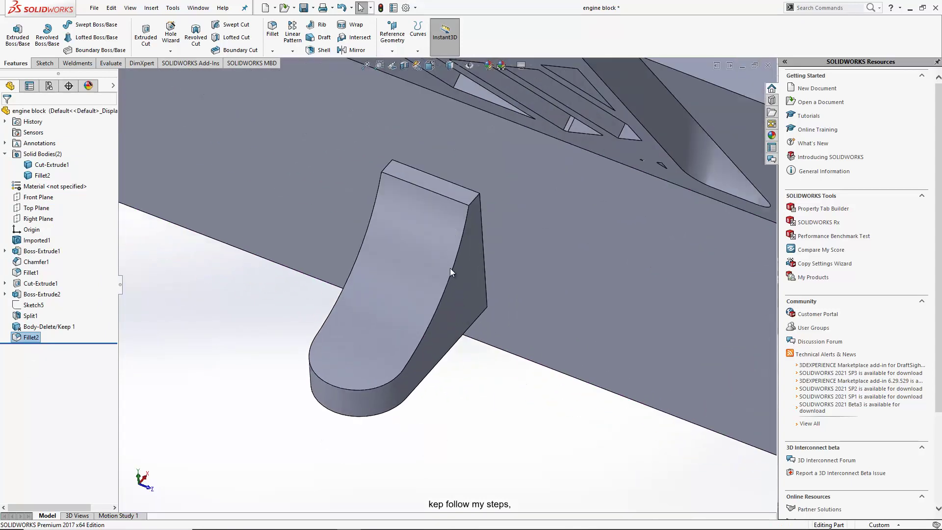
{"action": "left_click", "coordinate": [445, 186]}
{"action": "left_click", "coordinate": [493, 160]}
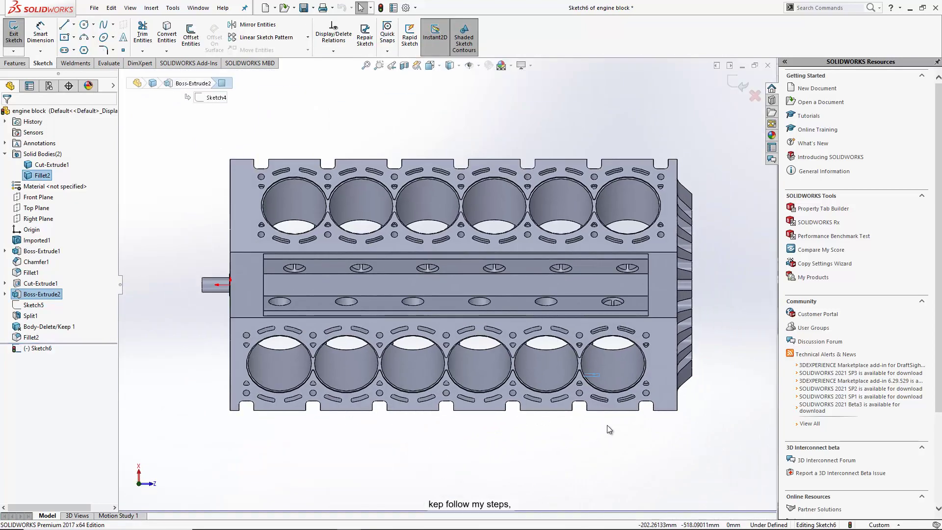
- Tilt the view to an angled orientation and activate the Straight Slot tool
{"action": "scroll", "coordinate": [609, 422], "scroll_direction": "down", "scroll_amount": 3}
{"action": "middle_click_drag", "start_coordinate": [611, 416], "coordinate": [589, 265]}
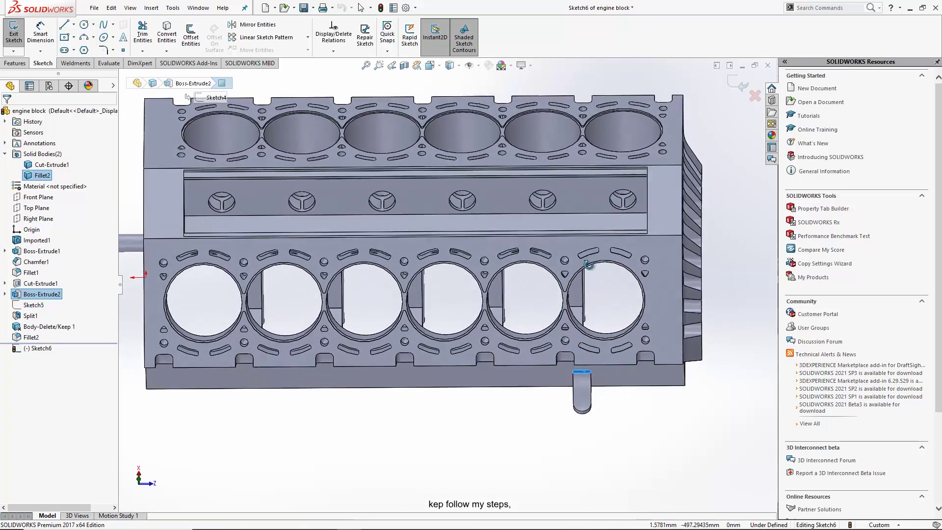
{"action": "scroll", "coordinate": [587, 364], "scroll_direction": "down", "scroll_amount": 3}
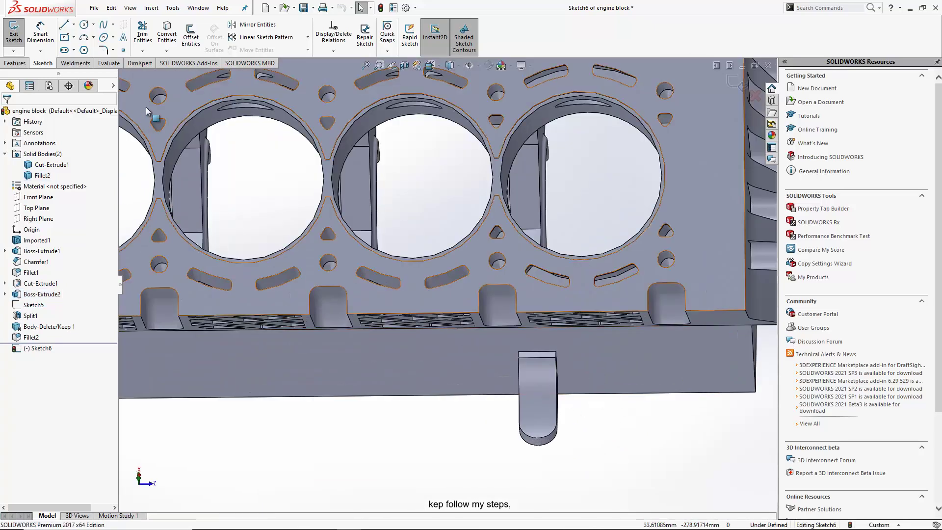
{"action": "left_click", "coordinate": [65, 49]}
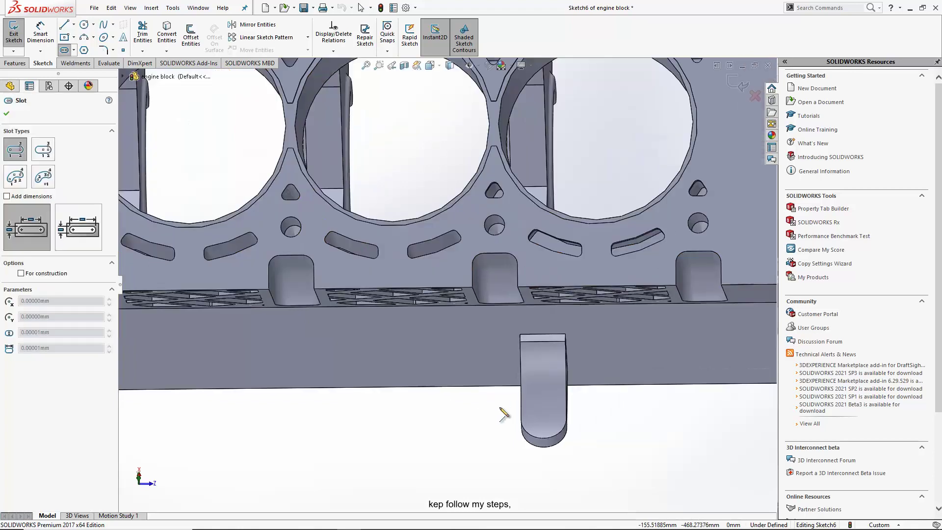
{"action": "scroll", "coordinate": [561, 351], "scroll_direction": "up", "scroll_amount": 3}
{"action": "scroll", "coordinate": [583, 186], "scroll_direction": "up", "scroll_amount": 2}
- Zoom to fit the whole engine block and view the sketch plane face-on
{"action": "middle_click_drag", "start_coordinate": [583, 186], "coordinate": [458, 72]}
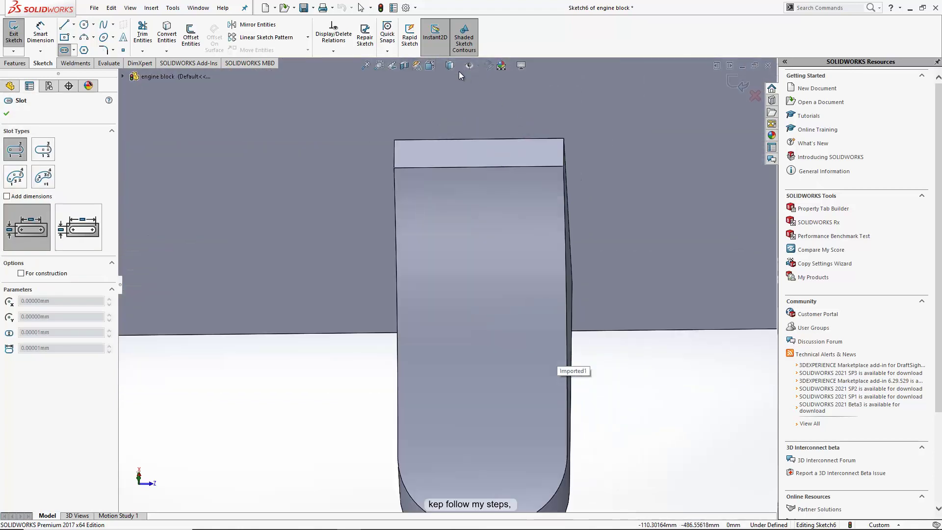
{"action": "left_click", "coordinate": [459, 67]}
{"action": "key", "text": "f"}
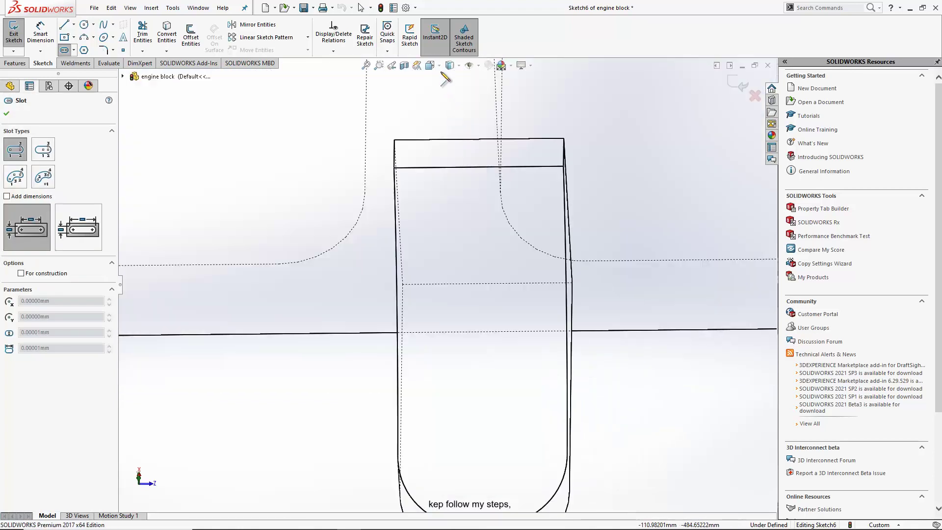
{"action": "key", "text": "ctrl+8"}
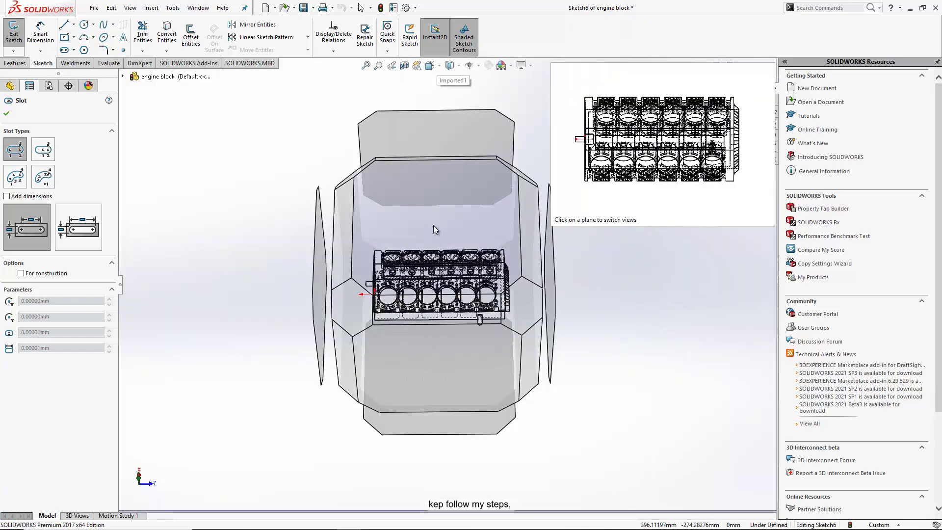
{"action": "left_click", "coordinate": [434, 225]}
- Zoom and pan in on the mounting bracket below the engine block
{"action": "scroll", "coordinate": [586, 397], "scroll_direction": "down", "scroll_amount": 2}
{"action": "scroll", "coordinate": [586, 397], "scroll_direction": "down", "scroll_amount": 2}
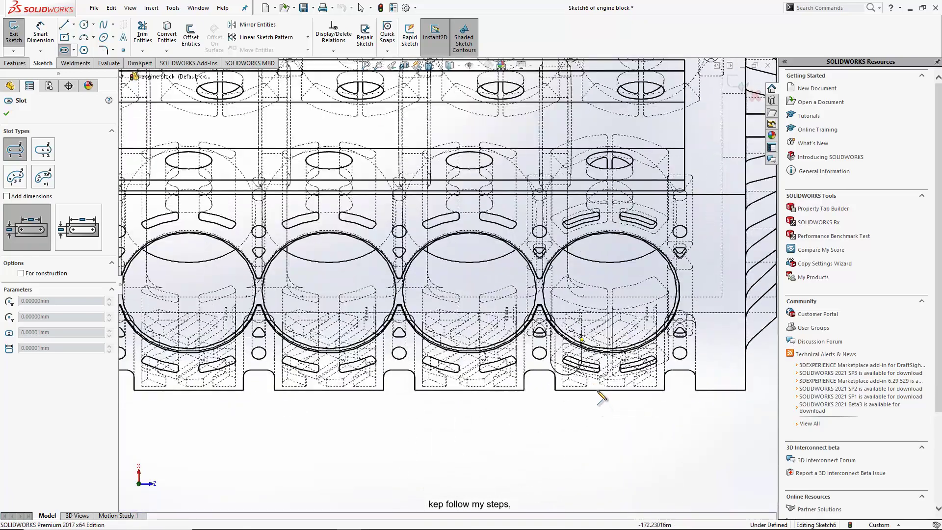
{"action": "scroll", "coordinate": [586, 398], "scroll_direction": "down", "scroll_amount": 2}
{"action": "scroll", "coordinate": [550, 366], "scroll_direction": "down", "scroll_amount": 2}
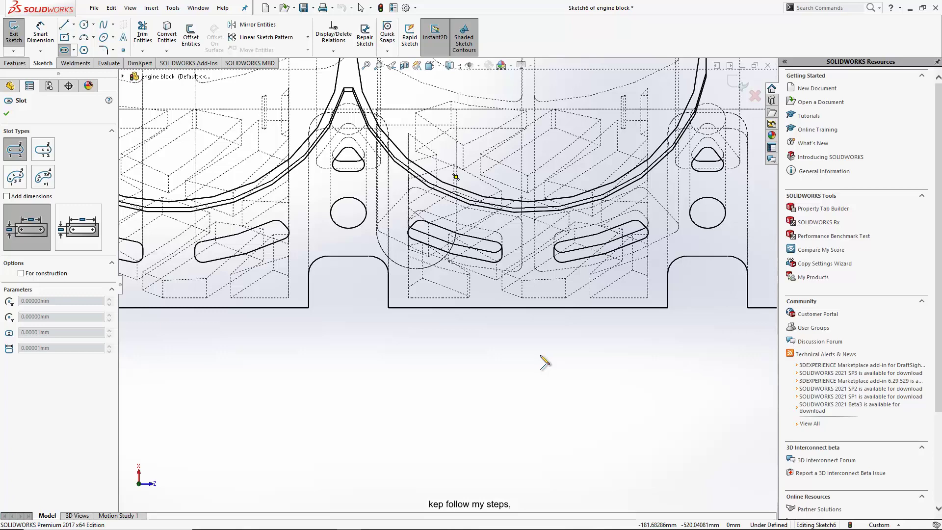
{"action": "scroll", "coordinate": [544, 362], "scroll_direction": "up", "scroll_amount": 3}
{"action": "scroll", "coordinate": [545, 362], "scroll_direction": "down", "scroll_amount": 2}
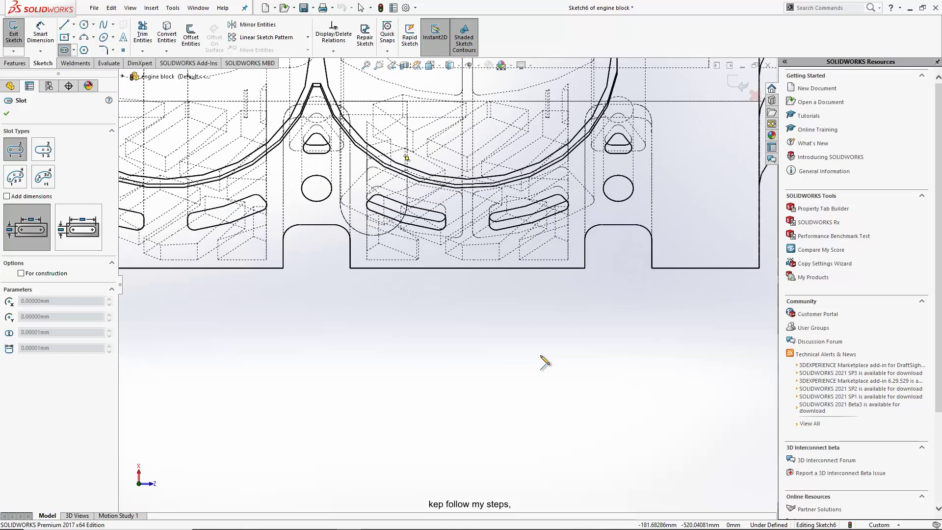
{"action": "scroll", "coordinate": [544, 362], "scroll_direction": "up", "scroll_amount": 1}
{"action": "scroll", "coordinate": [545, 362], "scroll_direction": "up", "scroll_amount": 1}
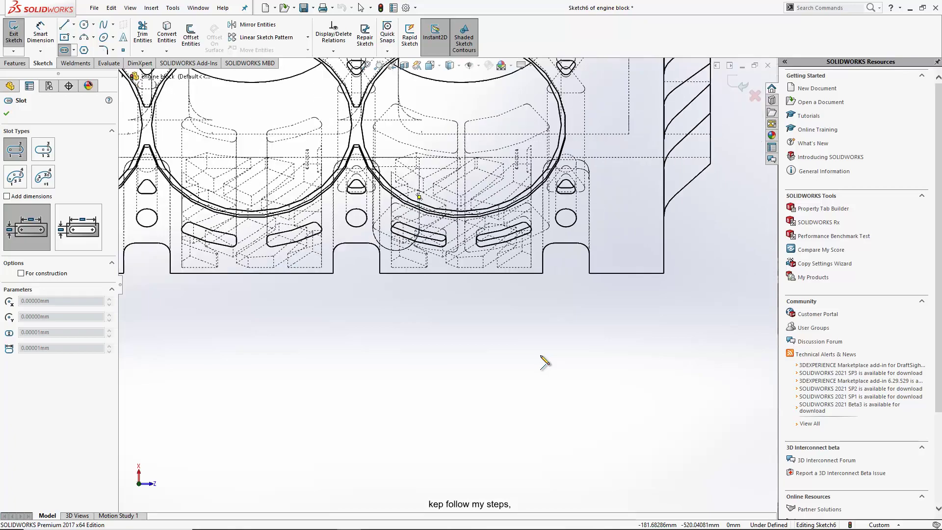
{"action": "scroll", "coordinate": [544, 362], "scroll_direction": "up", "scroll_amount": 1}
{"action": "scroll", "coordinate": [544, 362], "scroll_direction": "up", "scroll_amount": 2}
{"action": "scroll", "coordinate": [545, 362], "scroll_direction": "up", "scroll_amount": 2}
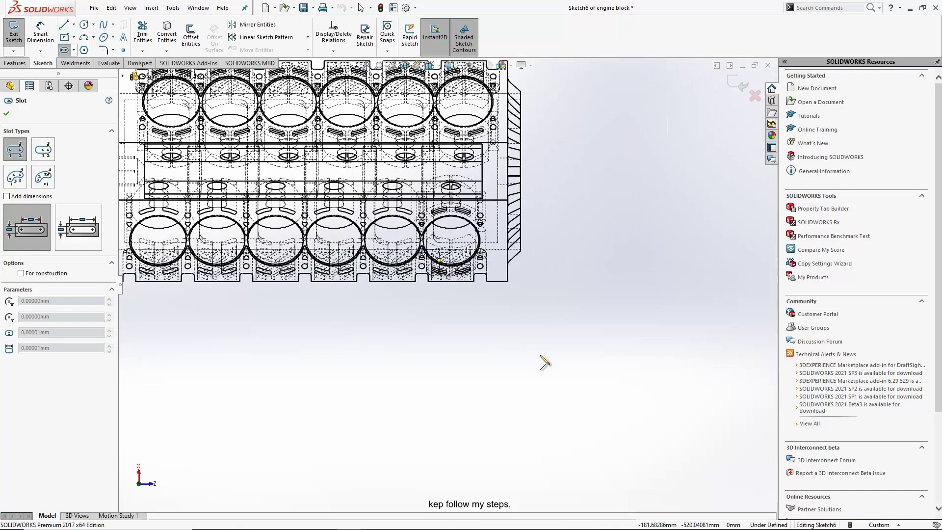
{"action": "scroll", "coordinate": [545, 362], "scroll_direction": "up", "scroll_amount": 2}
{"action": "scroll", "coordinate": [463, 336], "scroll_direction": "down", "scroll_amount": 3}
{"action": "mouse_move", "coordinate": [458, 330]}
{"action": "middle_mouse_down"}
{"action": "mouse_move", "coordinate": [455, 281]}
{"action": "mouse_move", "coordinate": [458, 288]}
{"action": "middle_mouse_up"}
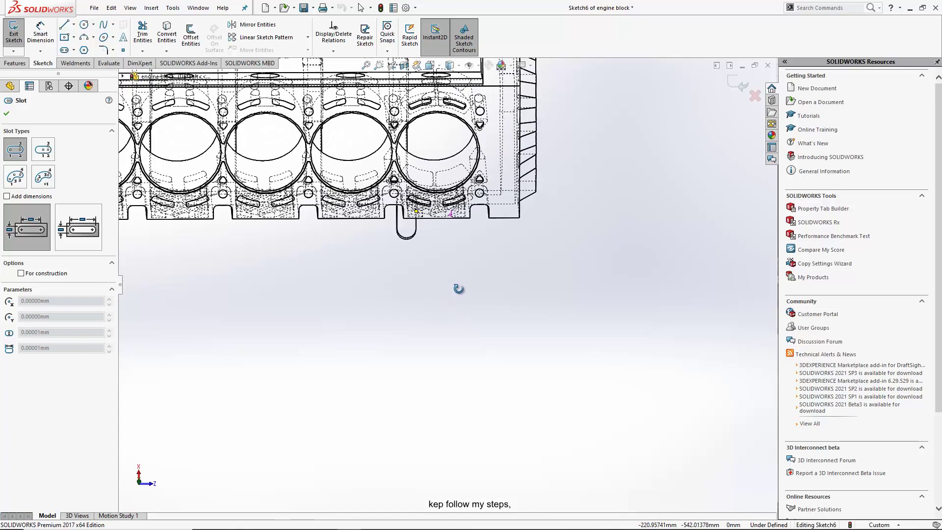
{"action": "scroll", "coordinate": [431, 226], "scroll_direction": "down", "scroll_amount": 2}
{"action": "scroll", "coordinate": [444, 198], "scroll_direction": "down", "scroll_amount": 2}
{"action": "scroll", "coordinate": [443, 199], "scroll_direction": "down", "scroll_amount": 1}
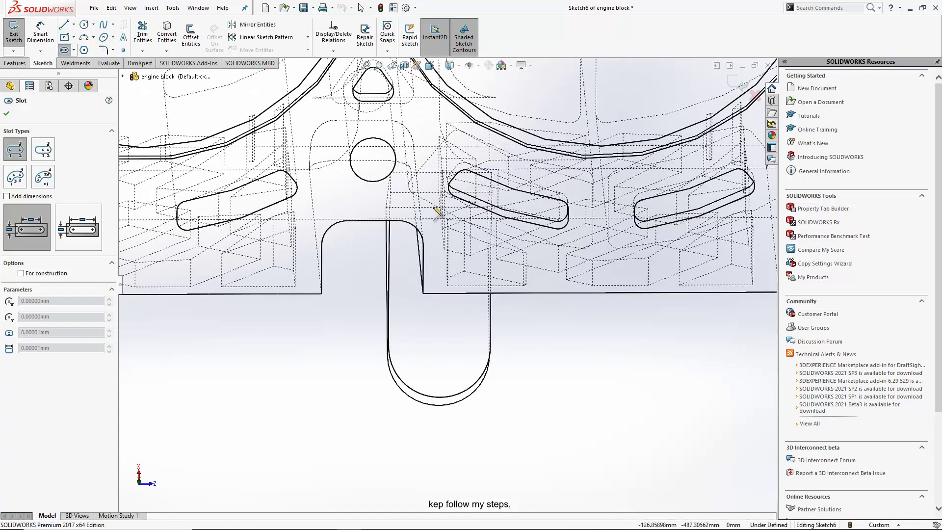
{"action": "scroll", "coordinate": [438, 204], "scroll_direction": "down", "scroll_amount": 2}
{"action": "scroll", "coordinate": [439, 201], "scroll_direction": "down", "scroll_amount": 1}
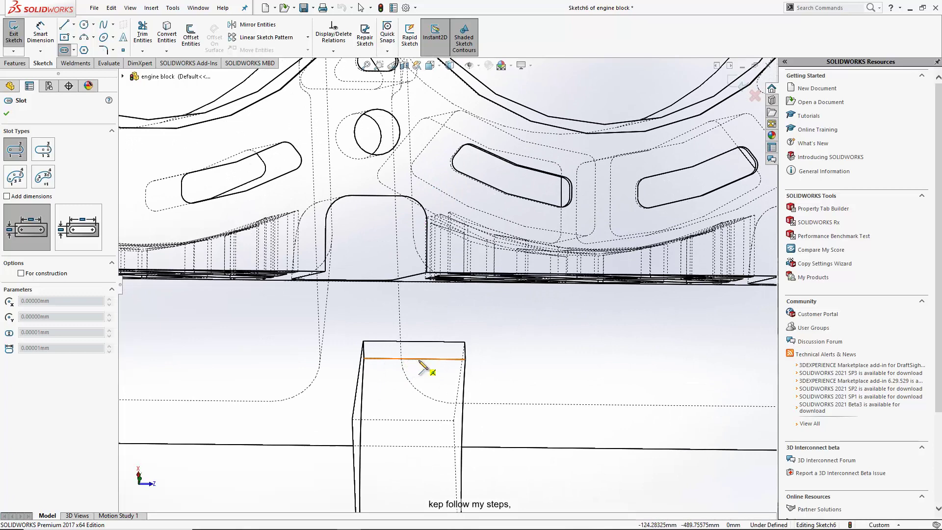
- Draw a vertical straight slot on the bracket, discarding the over-defining 26 mm dimension
{"action": "left_click", "coordinate": [414, 360]}
{"action": "scroll", "coordinate": [427, 434], "scroll_direction": "up", "scroll_amount": 2}
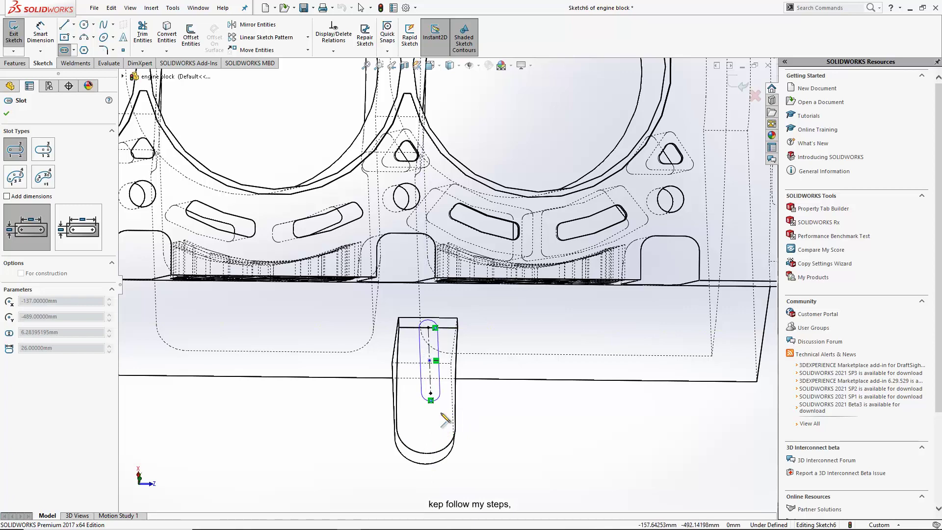
{"action": "left_click", "coordinate": [440, 413]}
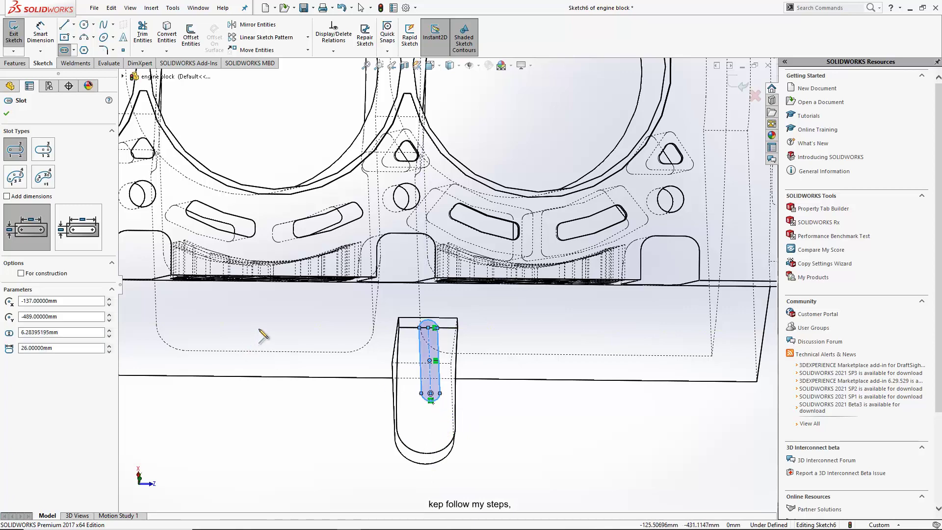
{"action": "left_click", "coordinate": [53, 40]}
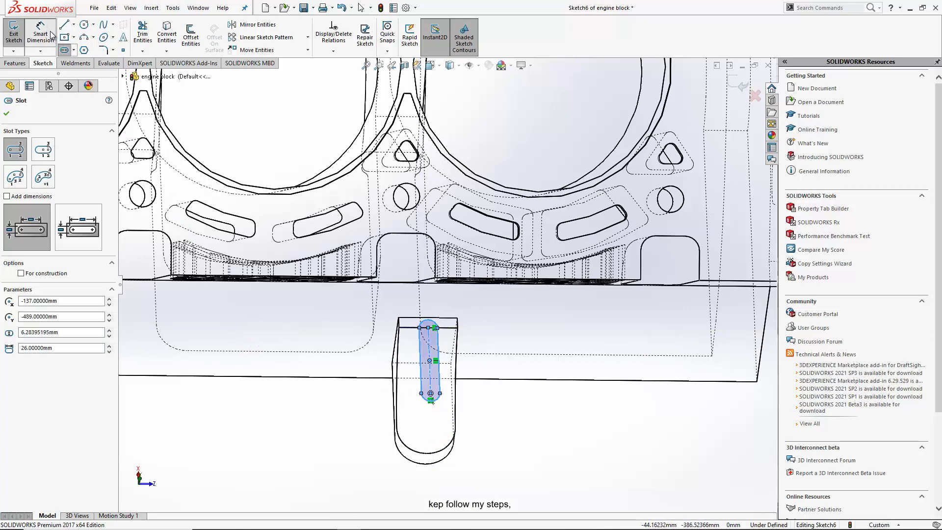
{"action": "left_click", "coordinate": [409, 381]}
{"action": "left_click", "coordinate": [314, 419]}
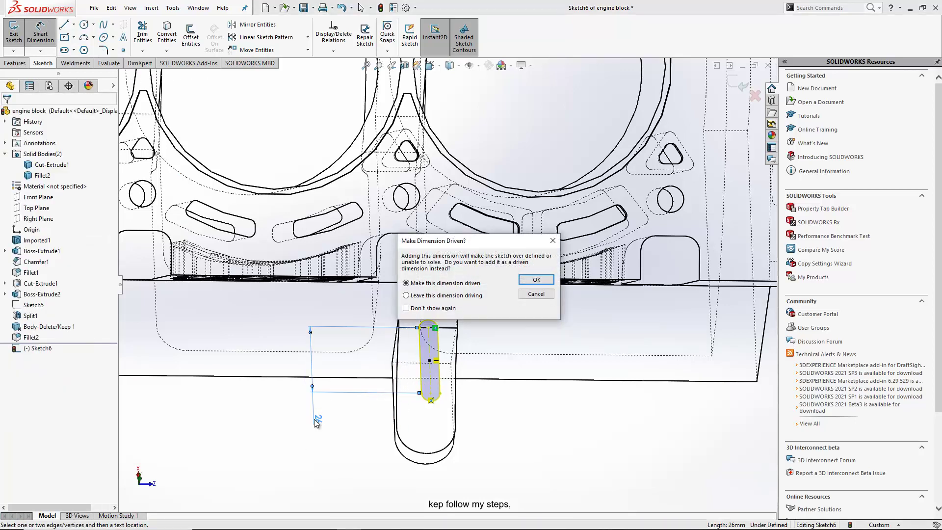
{"action": "left_click", "coordinate": [536, 294]}
{"action": "right_click", "coordinate": [515, 450]}
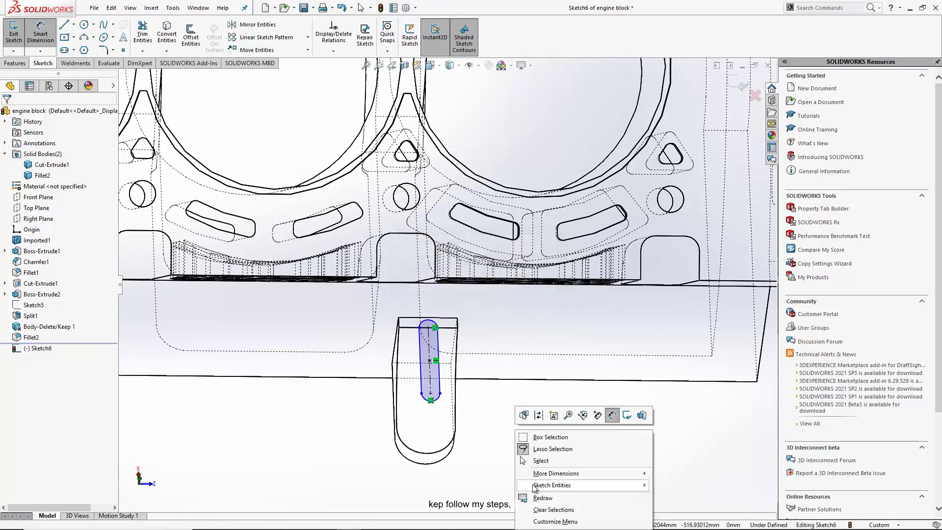
{"action": "left_click", "coordinate": [541, 460]}
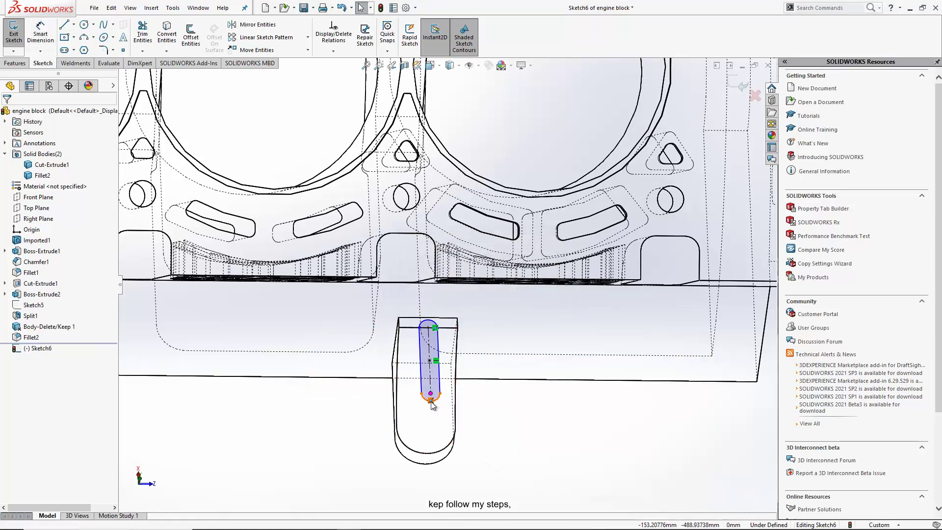
- Dimension the slot to 25 mm length with a 3 mm end-arc radius
{"action": "left_click", "coordinate": [37, 32]}
{"action": "left_click", "coordinate": [430, 368]}
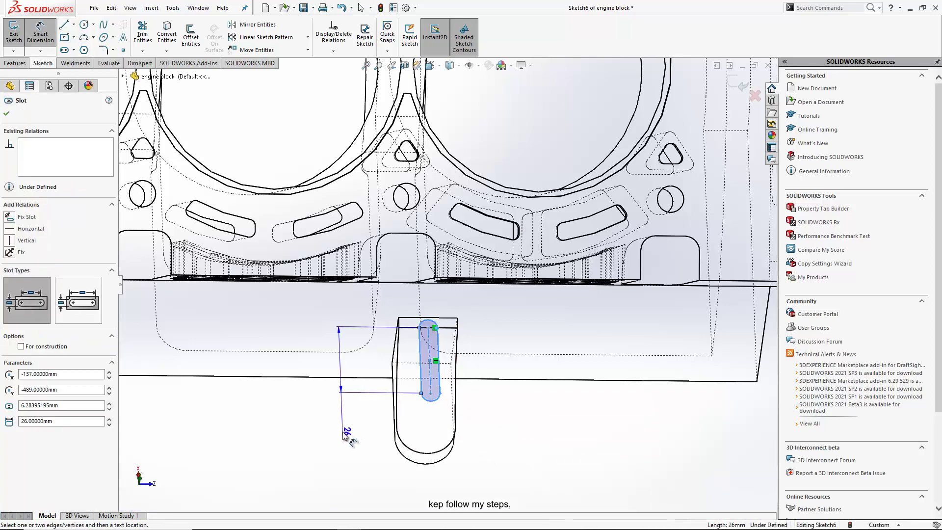
{"action": "left_click", "coordinate": [347, 435]}
{"action": "key", "text": "Return"}
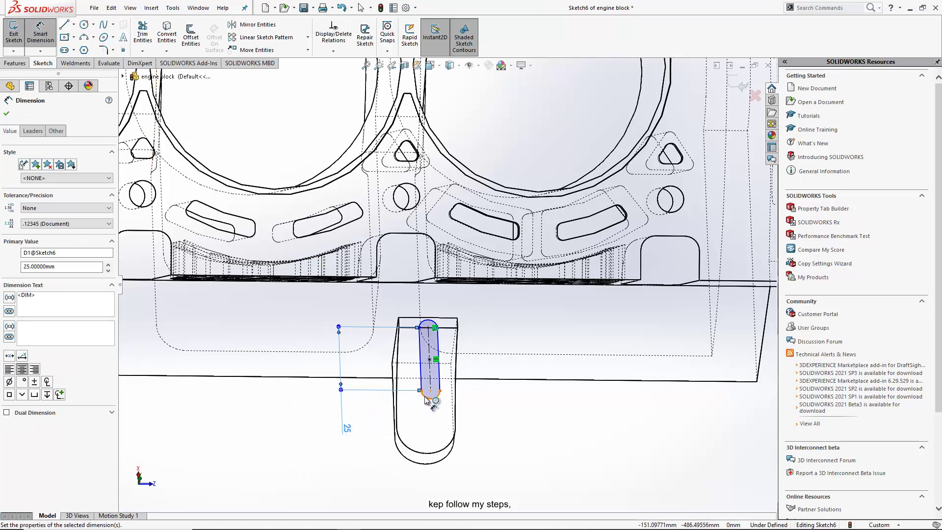
{"action": "left_click", "coordinate": [415, 420]}
{"action": "left_click", "coordinate": [378, 469]}
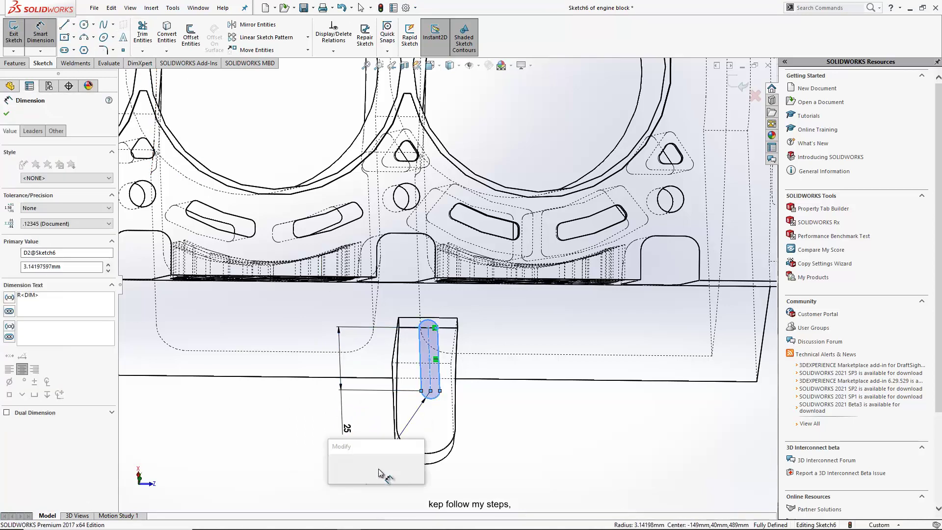
{"action": "type", "text": "3"}
{"action": "key", "text": "Return"}
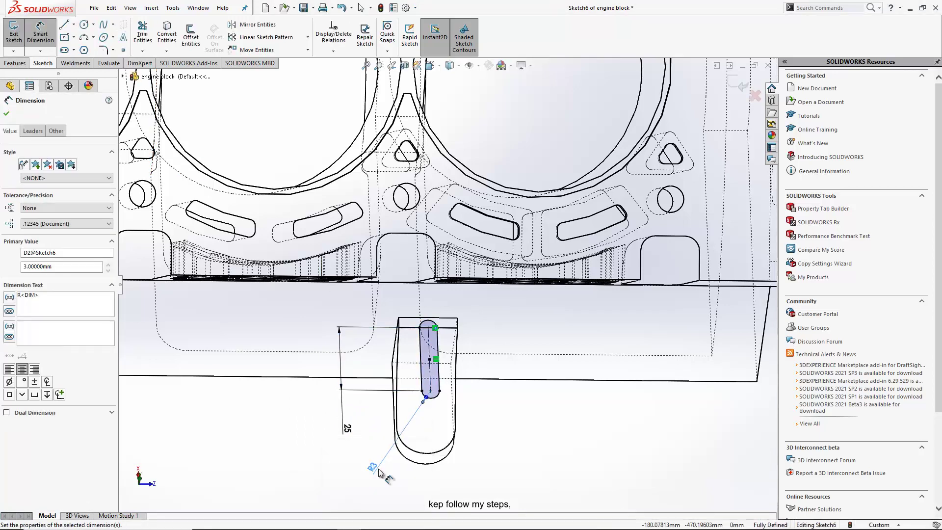
{"action": "left_click", "coordinate": [18, 63]}
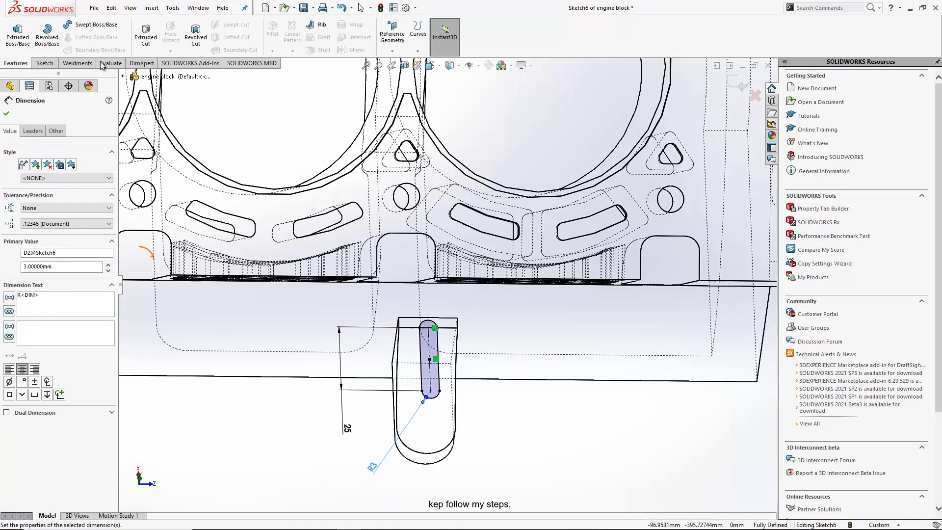
- Cut the slot 20 mm Blind into the bracket, creating Cut-Extrude2
{"action": "left_click", "coordinate": [147, 36]}
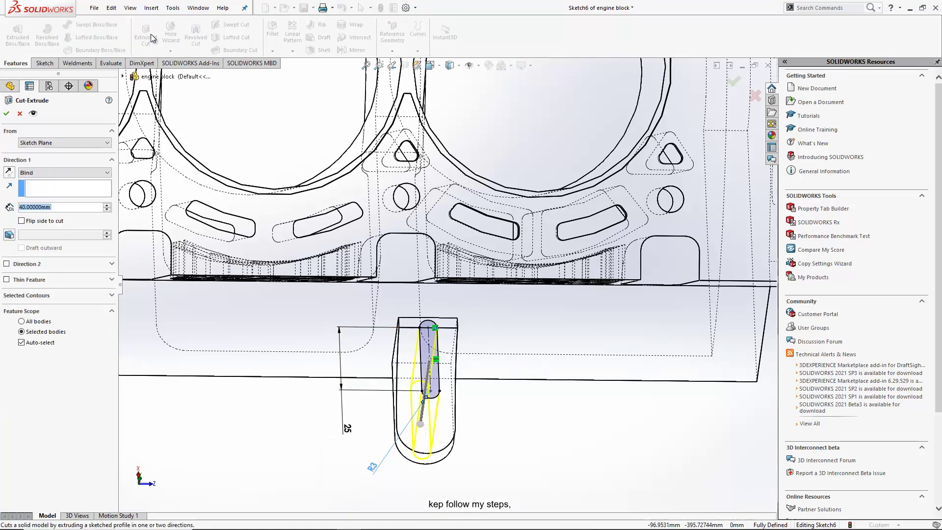
{"action": "type", "text": "20"}
{"action": "key", "text": "Return"}
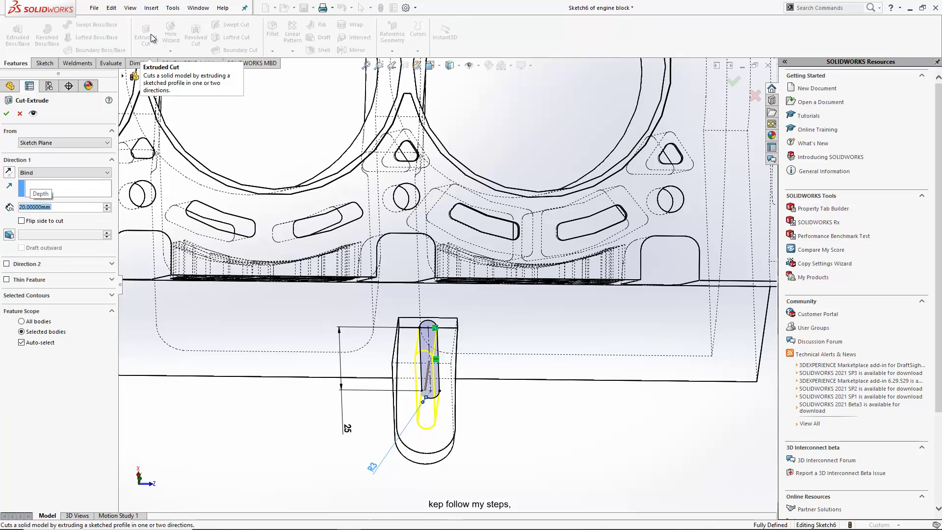
{"action": "left_click", "coordinate": [7, 114]}
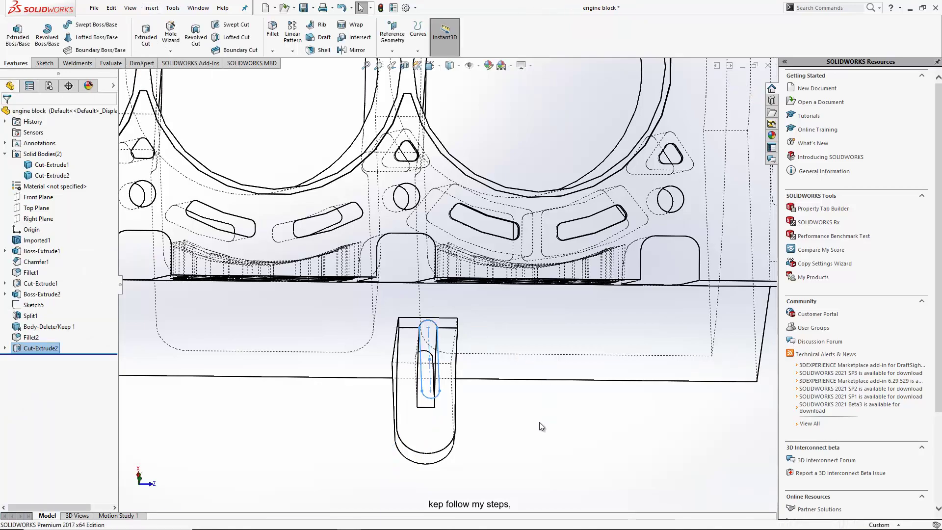
{"action": "mouse_move", "coordinate": [508, 431]}
{"action": "middle_mouse_down"}
{"action": "mouse_move", "coordinate": [483, 420]}
{"action": "mouse_move", "coordinate": [460, 340]}
{"action": "middle_mouse_up"}
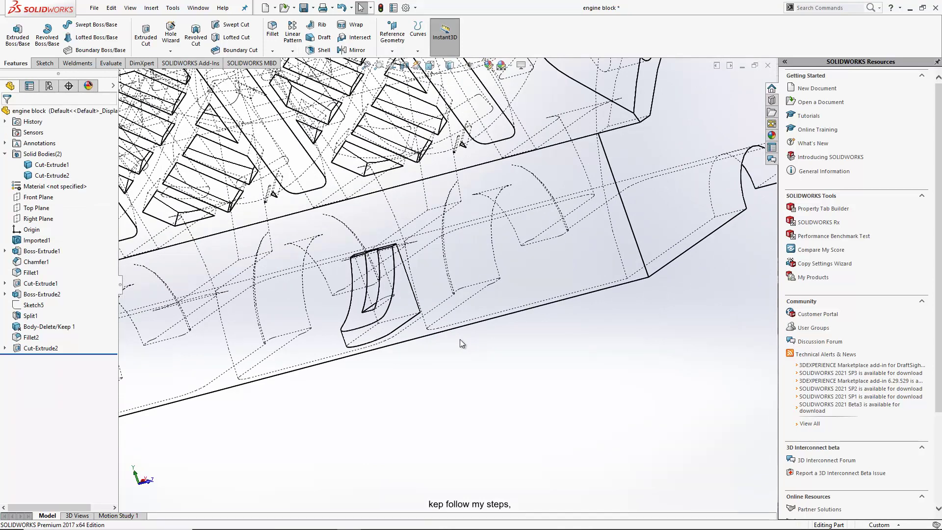
{"action": "mouse_move", "coordinate": [488, 337]}
{"action": "middle_mouse_down"}
{"action": "mouse_move", "coordinate": [484, 309]}
{"action": "mouse_move", "coordinate": [476, 321]}
{"action": "mouse_move", "coordinate": [283, 267]}
{"action": "middle_mouse_up"}
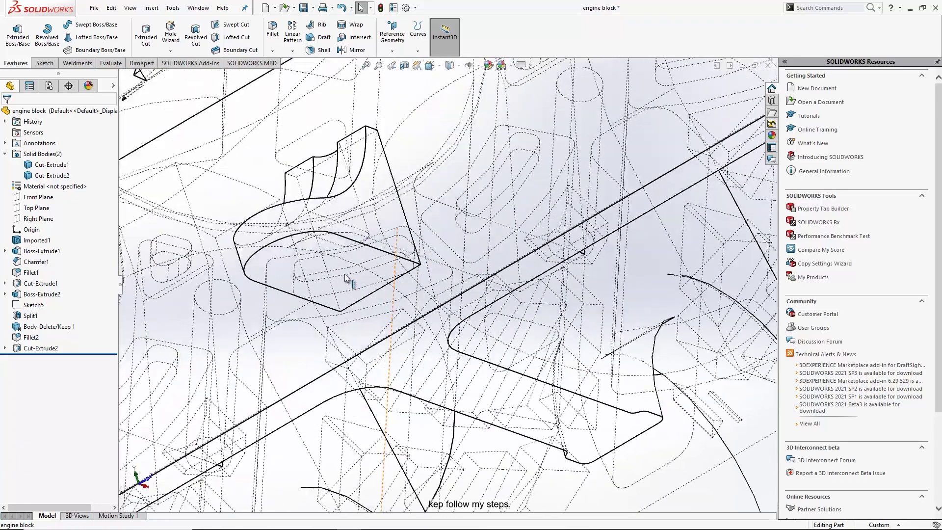
{"action": "left_click", "coordinate": [294, 268]}
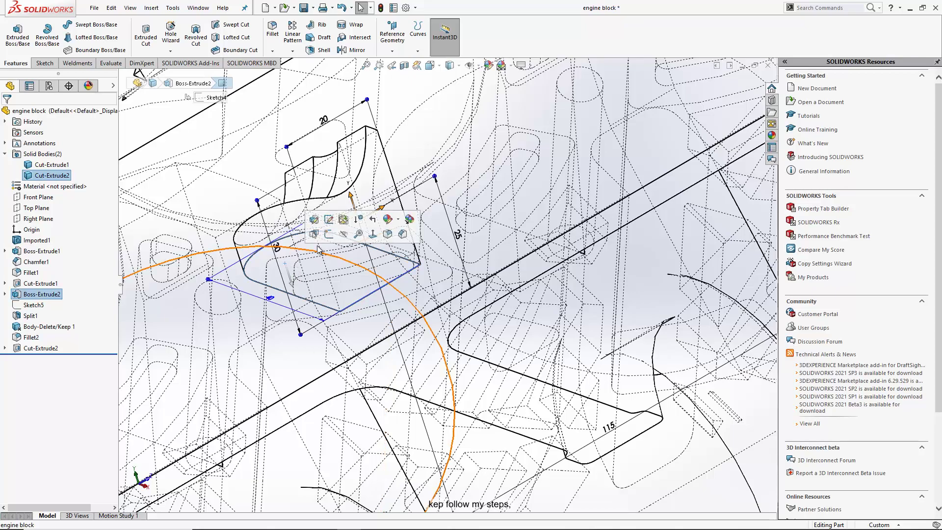
- Begin a sketch on the bracket's rounded end face and show the model Shaded With Edges
{"action": "left_click", "coordinate": [329, 235]}
{"action": "scroll", "coordinate": [365, 321], "scroll_direction": "up", "scroll_amount": 2}
{"action": "middle_click_drag", "start_coordinate": [364, 322], "coordinate": [355, 119]}
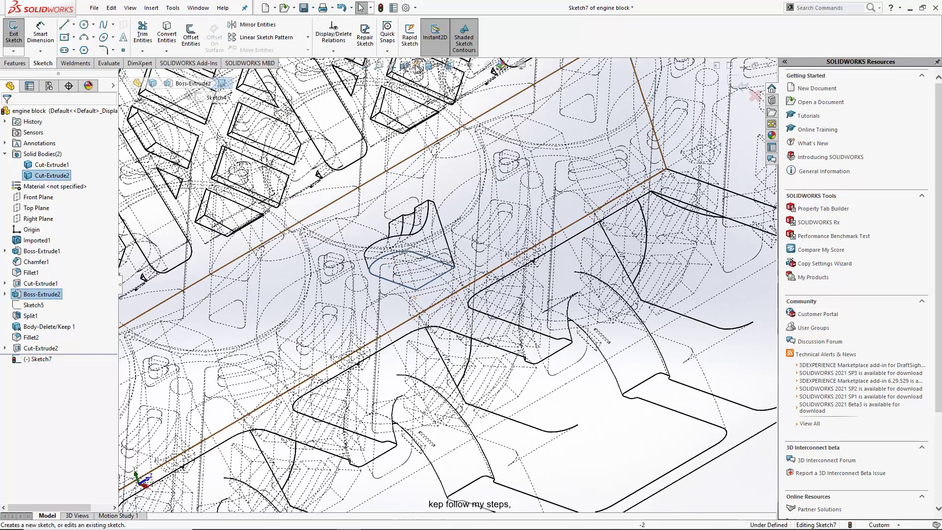
{"action": "left_click", "coordinate": [450, 66]}
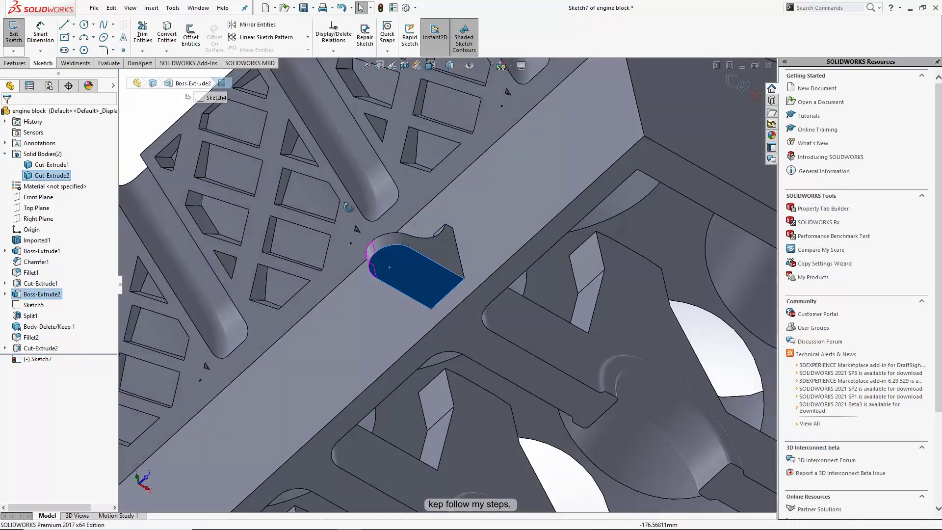
{"action": "middle_click_drag", "start_coordinate": [402, 234], "coordinate": [284, 154]}
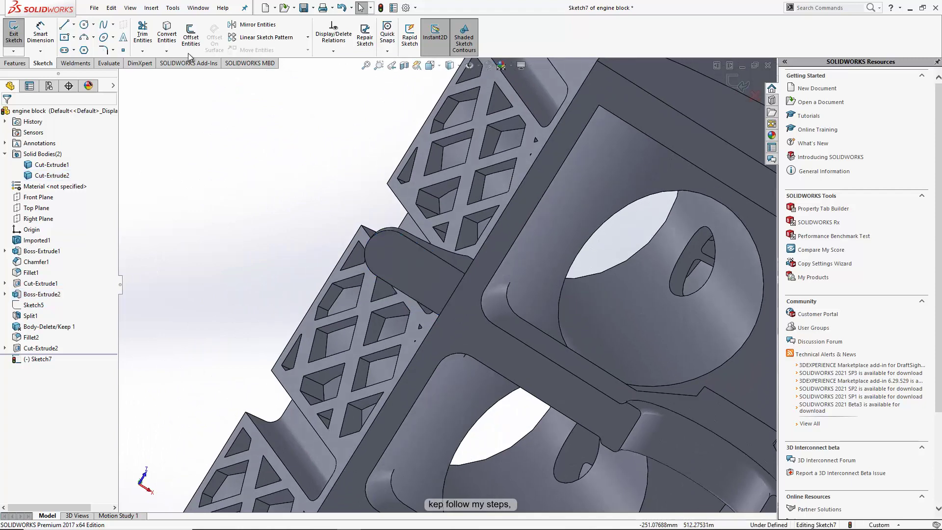
- Offset the rounded face's outline 2 mm inward into the sketch
{"action": "left_click", "coordinate": [189, 32]}
{"action": "scroll", "coordinate": [386, 240], "scroll_direction": "down", "scroll_amount": 3}
{"action": "scroll", "coordinate": [387, 239], "scroll_direction": "down", "scroll_amount": 5}
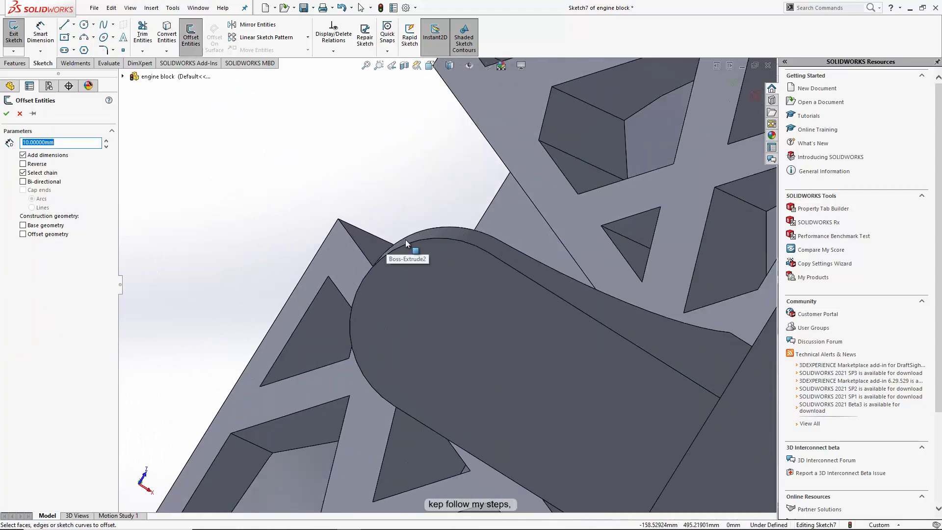
{"action": "left_click", "coordinate": [443, 284]}
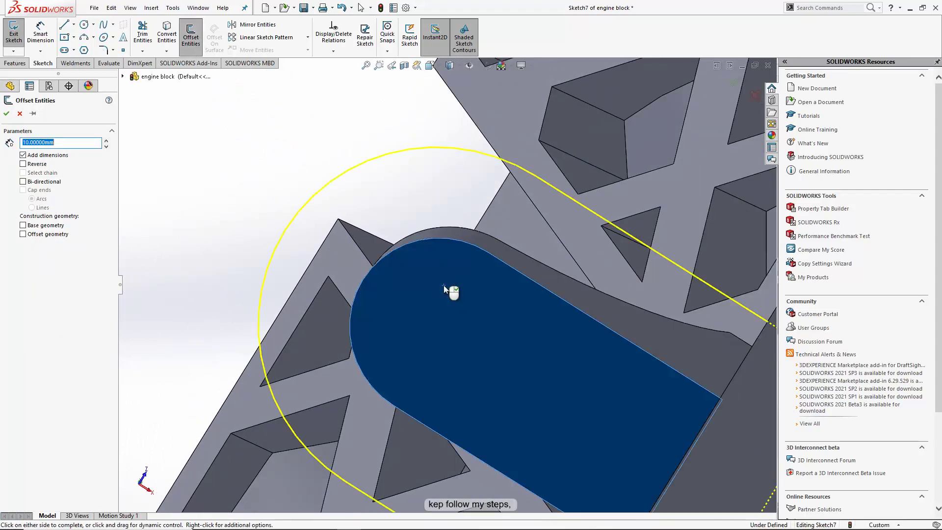
{"action": "type", "text": "2"}
{"action": "left_click", "coordinate": [481, 335]}
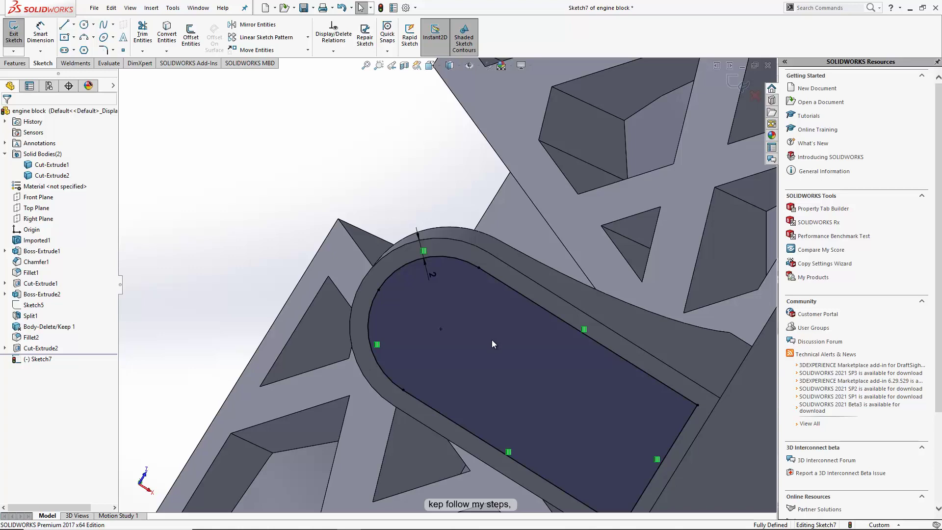
{"action": "scroll", "coordinate": [492, 339], "scroll_direction": "up", "scroll_amount": 3}
{"action": "scroll", "coordinate": [648, 386], "scroll_direction": "down", "scroll_amount": 1}
{"action": "scroll", "coordinate": [620, 405], "scroll_direction": "down", "scroll_amount": 3}
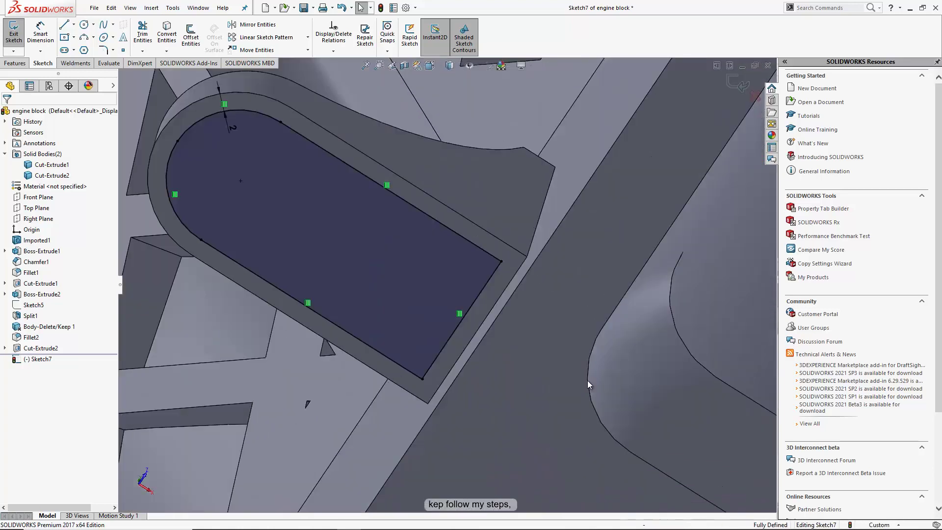
- Replace the slot's end line with a closing line along the bracket edge
{"action": "left_click", "coordinate": [476, 298]}
{"action": "key", "text": "Delete"}
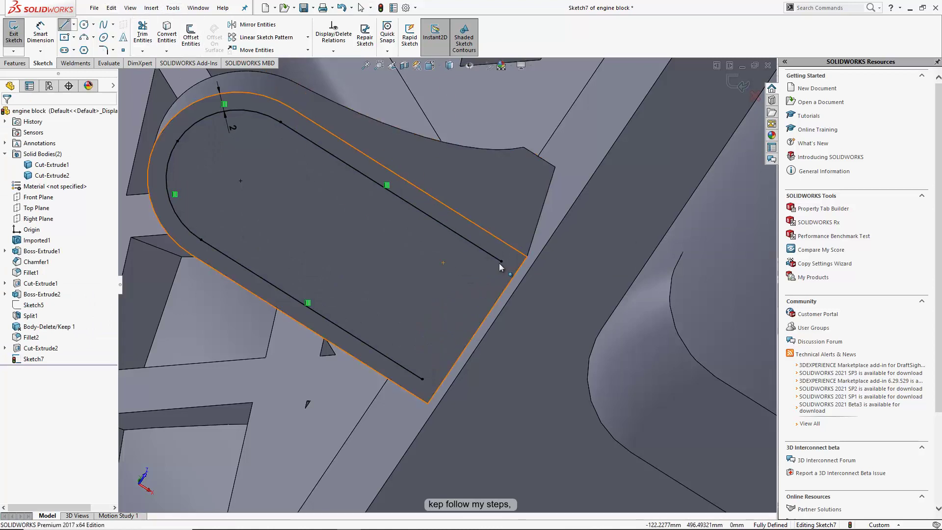
{"action": "left_click", "coordinate": [536, 281]}
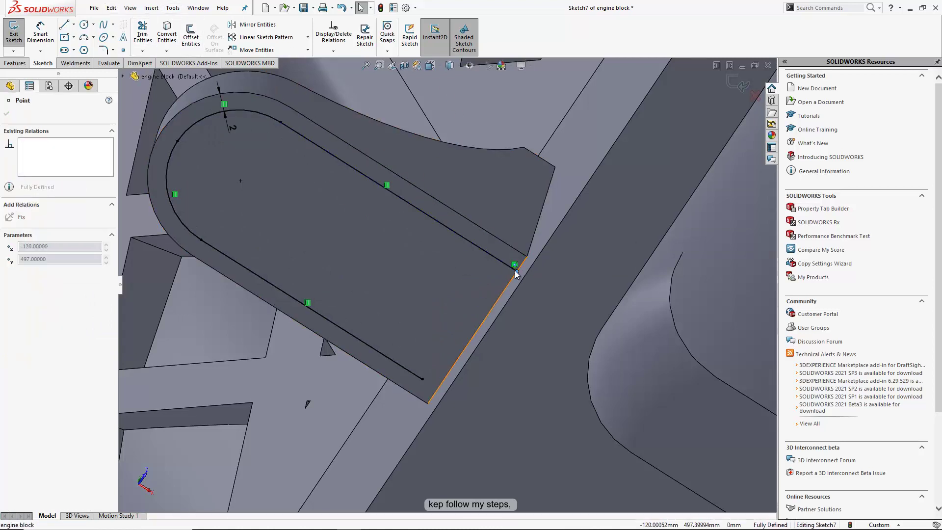
{"action": "mouse_move", "coordinate": [422, 379]}
{"action": "left_mouse_down"}
{"action": "mouse_move", "coordinate": [452, 395]}
{"action": "mouse_move", "coordinate": [439, 388]}
{"action": "left_mouse_up"}
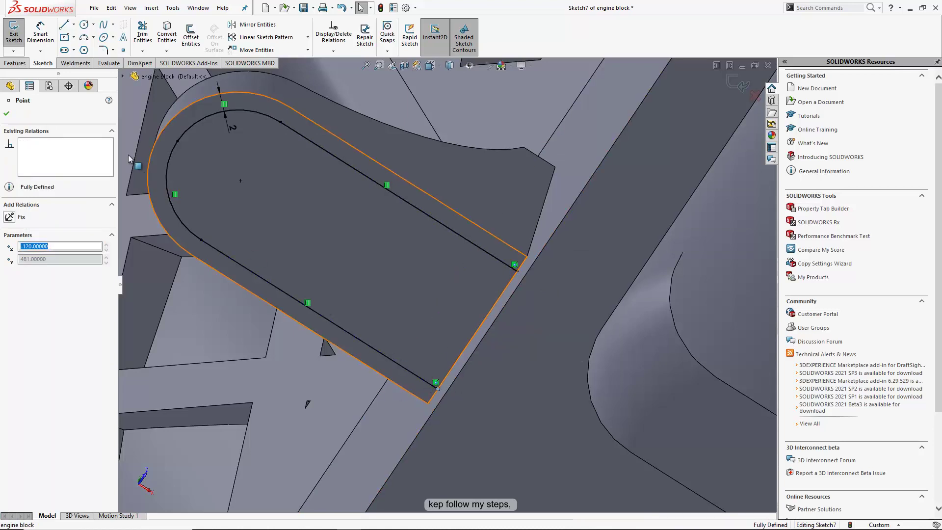
{"action": "left_click", "coordinate": [517, 271]}
{"action": "left_click", "coordinate": [438, 389]}
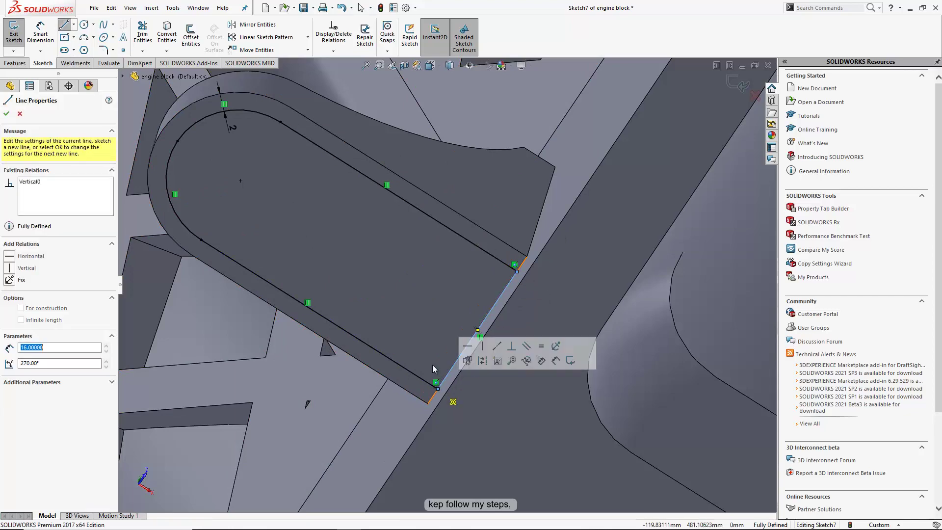
{"action": "right_click", "coordinate": [400, 286]}
{"action": "left_click", "coordinate": [421, 289]}
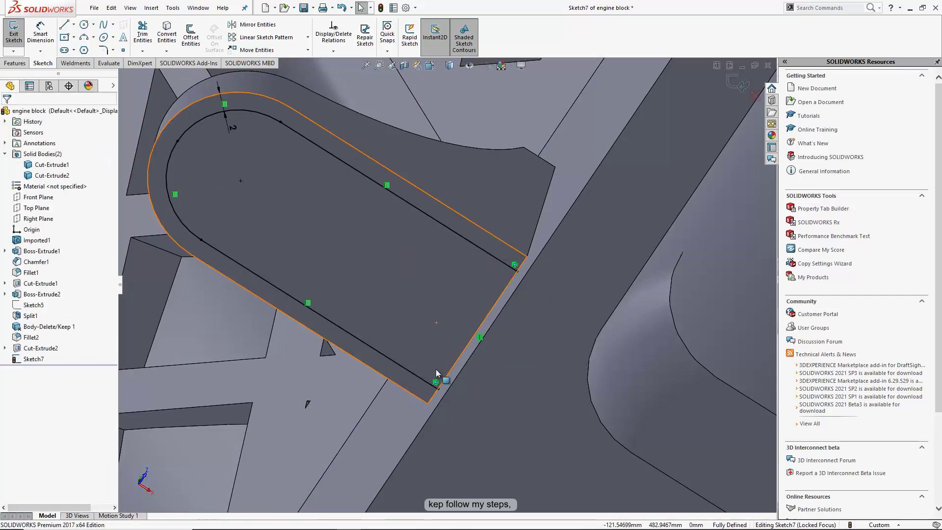
- Convert the edges of the bracket's slot-shaped top face into the sketch
{"action": "scroll", "coordinate": [455, 329], "scroll_direction": "down", "scroll_amount": 2}
{"action": "scroll", "coordinate": [455, 329], "scroll_direction": "up", "scroll_amount": 1}
{"action": "scroll", "coordinate": [455, 284], "scroll_direction": "up", "scroll_amount": 1}
{"action": "scroll", "coordinate": [453, 282], "scroll_direction": "up", "scroll_amount": 2}
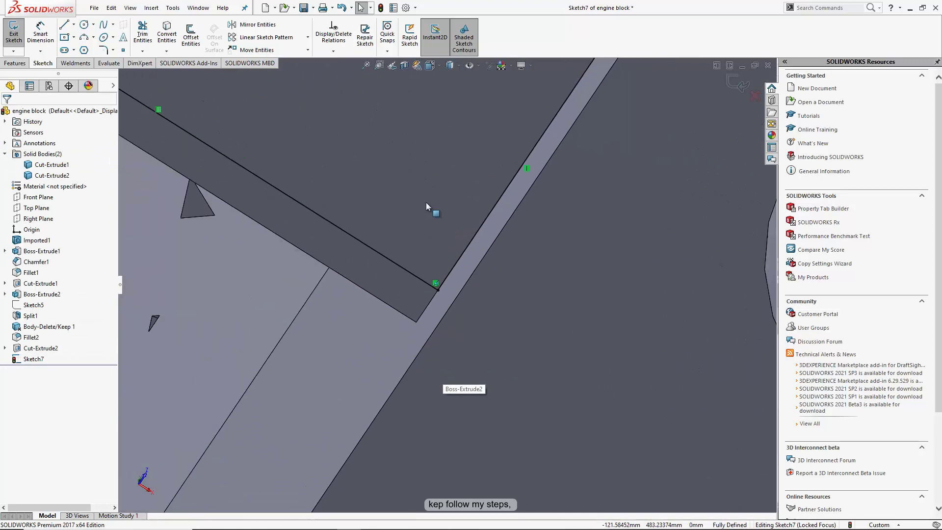
{"action": "scroll", "coordinate": [426, 202], "scroll_direction": "up", "scroll_amount": 2}
{"action": "middle_click_drag", "start_coordinate": [418, 176], "coordinate": [405, 164]}
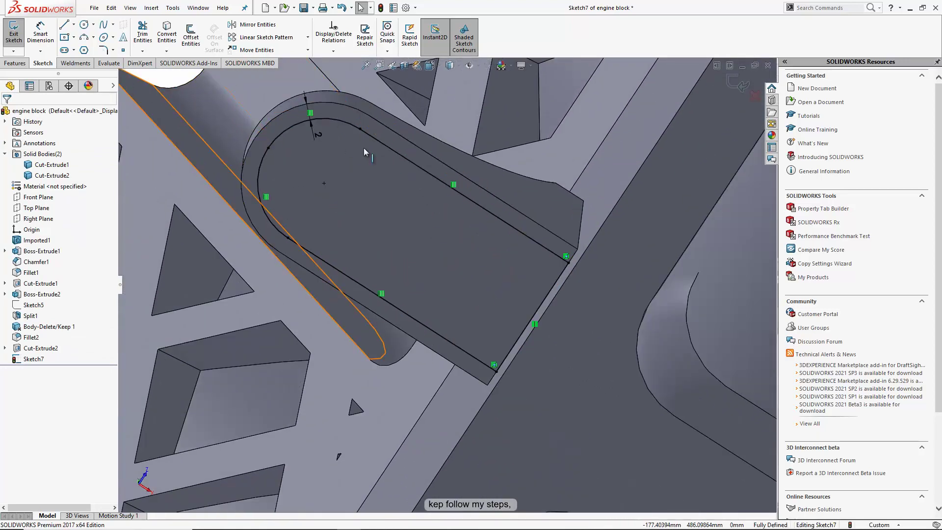
{"action": "left_click", "coordinate": [382, 137]}
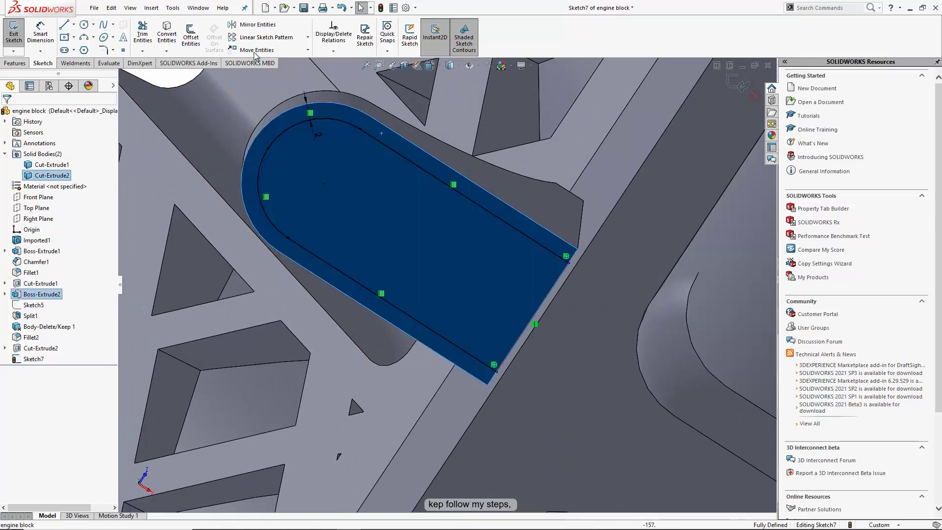
{"action": "left_click", "coordinate": [177, 29]}
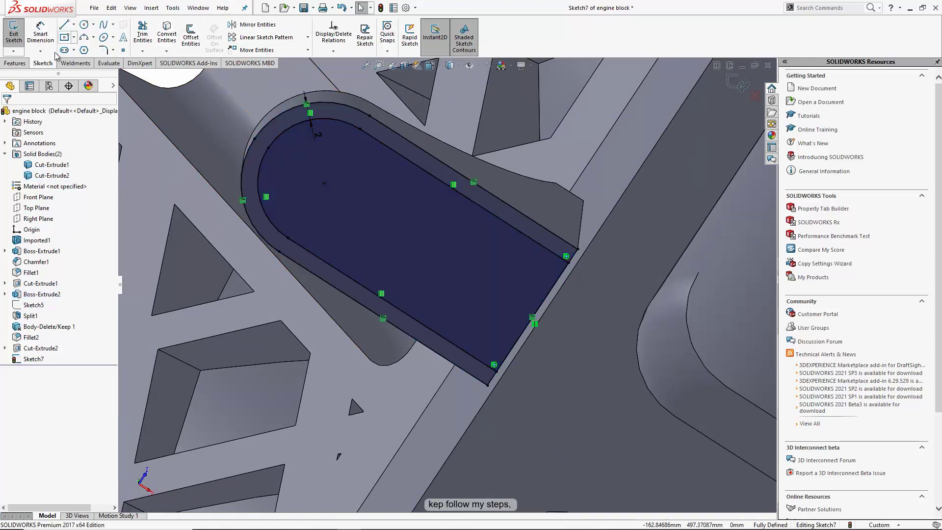
{"action": "left_click", "coordinate": [15, 63]}
{"action": "left_click", "coordinate": [145, 36]}
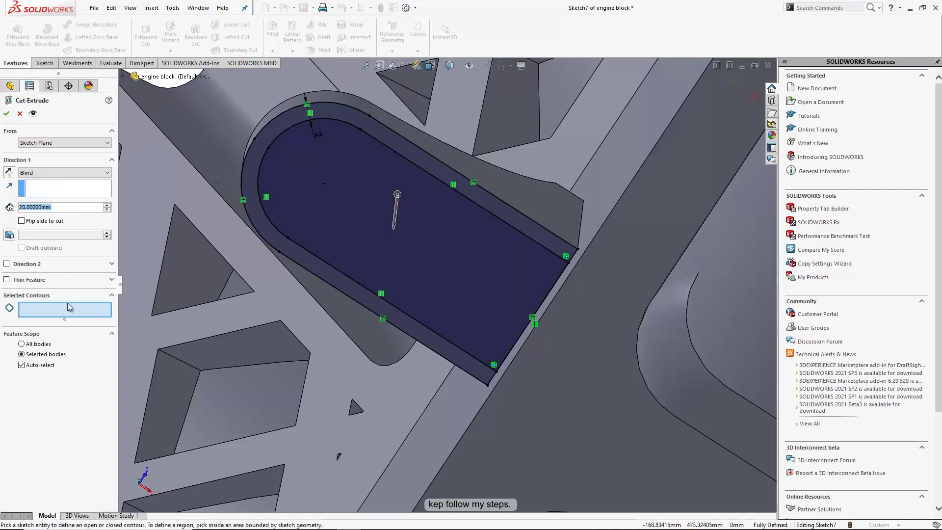
- Cut the outer ring region starting from a 5 mm offset, 2 mm Blind depth
{"action": "left_click", "coordinate": [322, 111]}
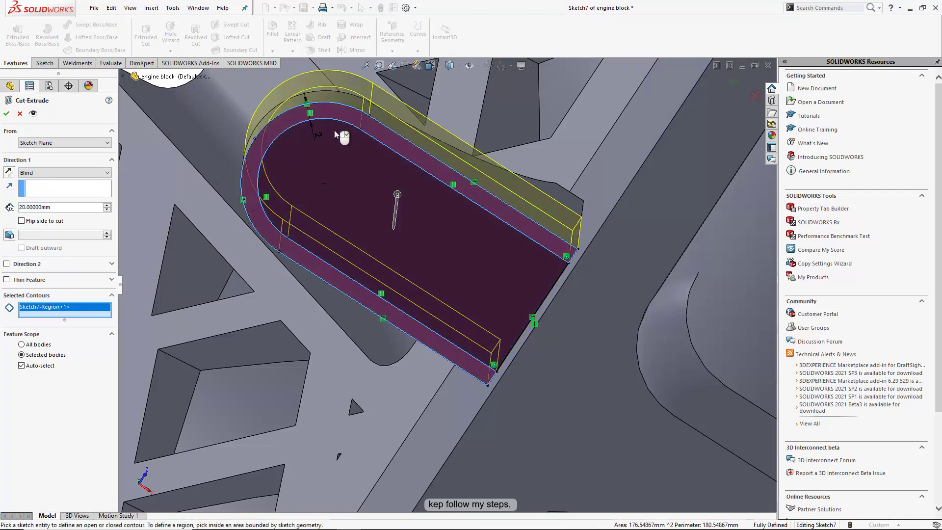
{"action": "left_click", "coordinate": [51, 143]}
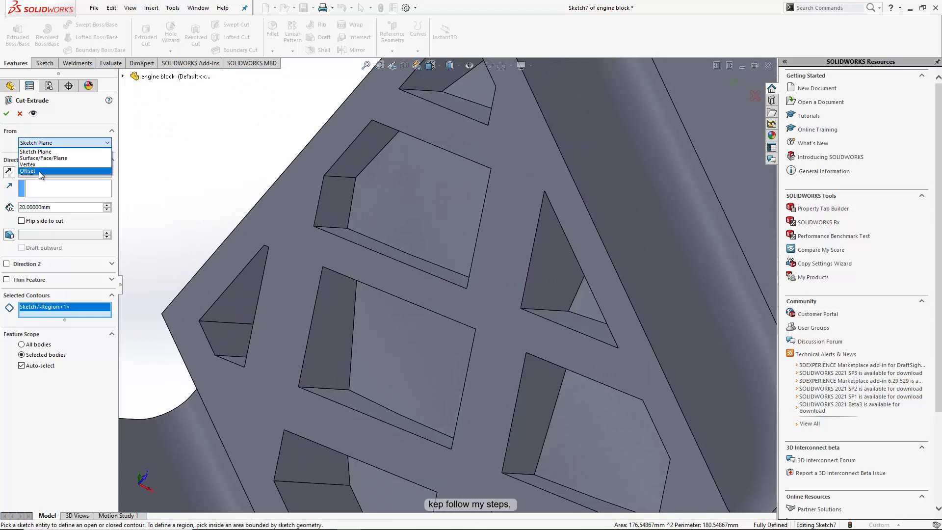
{"action": "left_click", "coordinate": [39, 171]}
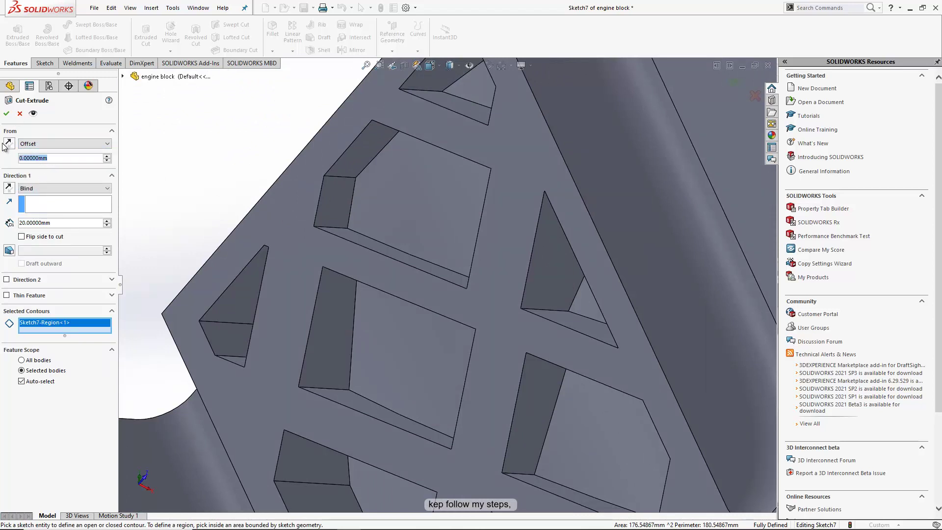
{"action": "type", "text": "5"}
{"action": "key", "text": "Return"}
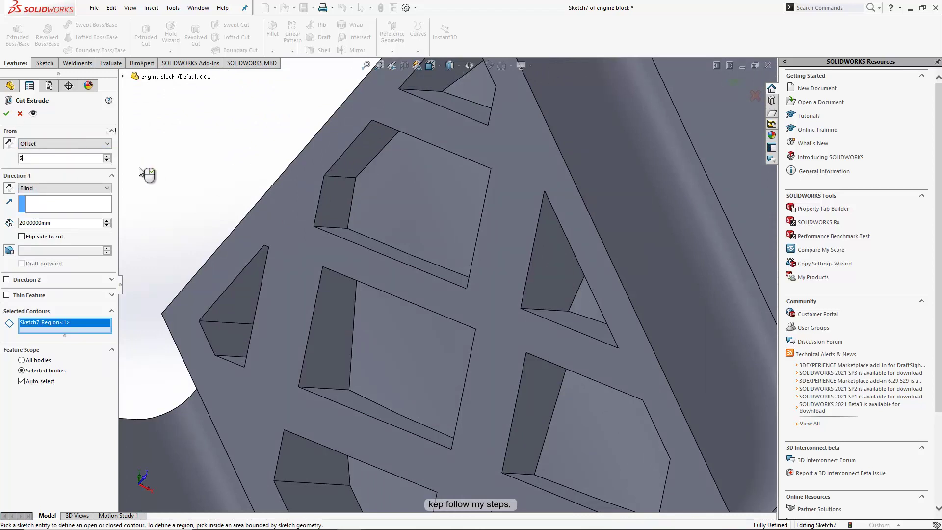
{"action": "scroll", "coordinate": [216, 241], "scroll_direction": "up", "scroll_amount": 5}
{"action": "scroll", "coordinate": [259, 270], "scroll_direction": "up", "scroll_amount": 3}
{"action": "scroll", "coordinate": [334, 370], "scroll_direction": "up", "scroll_amount": 2}
{"action": "scroll", "coordinate": [334, 370], "scroll_direction": "down", "scroll_amount": 2}
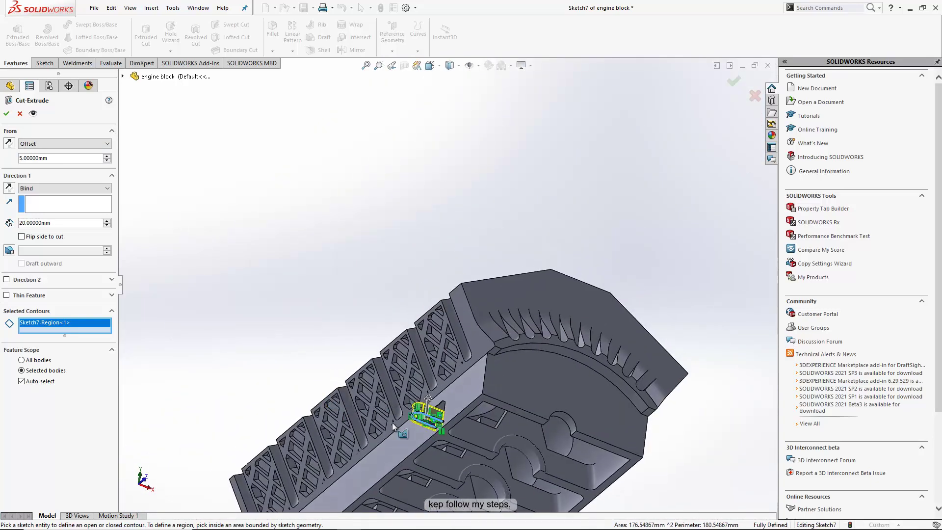
{"action": "scroll", "coordinate": [392, 423], "scroll_direction": "down", "scroll_amount": 3}
{"action": "scroll", "coordinate": [417, 355], "scroll_direction": "down", "scroll_amount": 3}
{"action": "scroll", "coordinate": [393, 351], "scroll_direction": "down", "scroll_amount": 3}
{"action": "scroll", "coordinate": [395, 359], "scroll_direction": "up", "scroll_amount": 3}
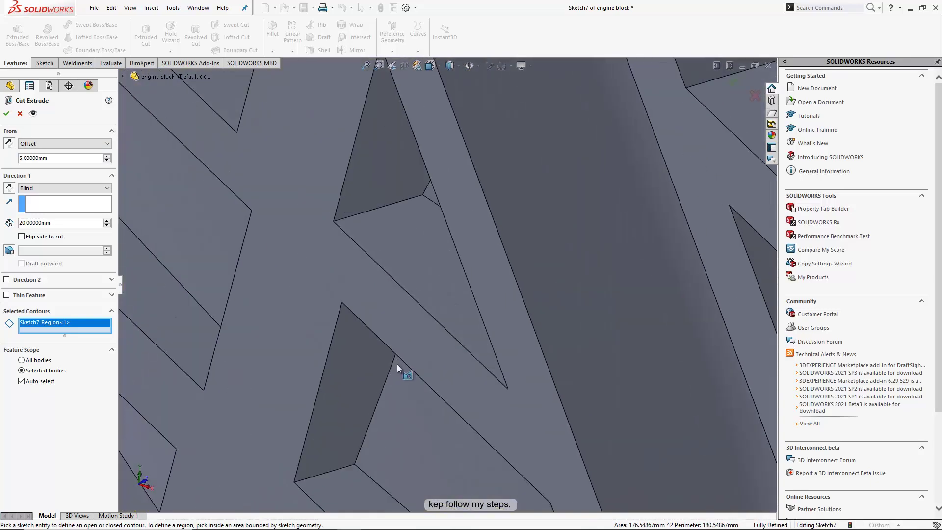
{"action": "scroll", "coordinate": [413, 387], "scroll_direction": "up", "scroll_amount": 2}
{"action": "scroll", "coordinate": [459, 407], "scroll_direction": "up", "scroll_amount": 1}
{"action": "scroll", "coordinate": [492, 353], "scroll_direction": "down", "scroll_amount": 3}
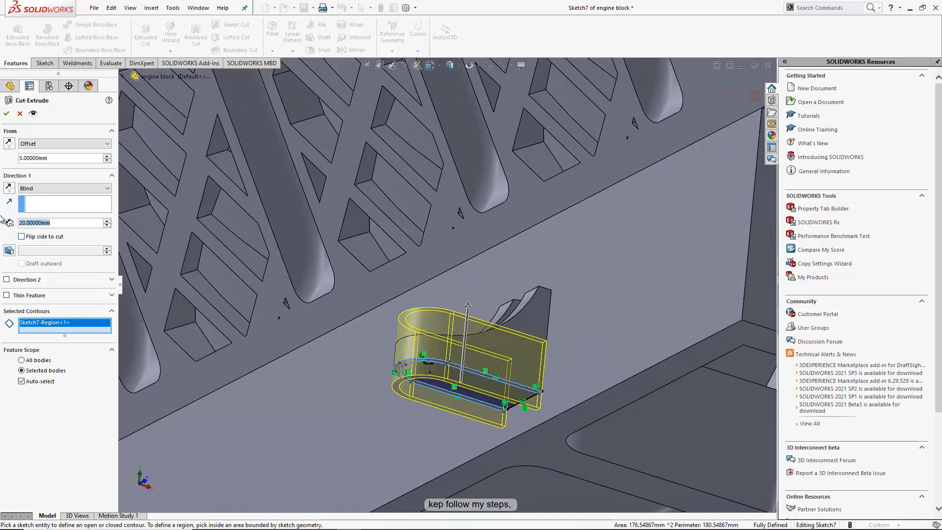
{"action": "type", "text": "2"}
{"action": "key", "text": "Return"}
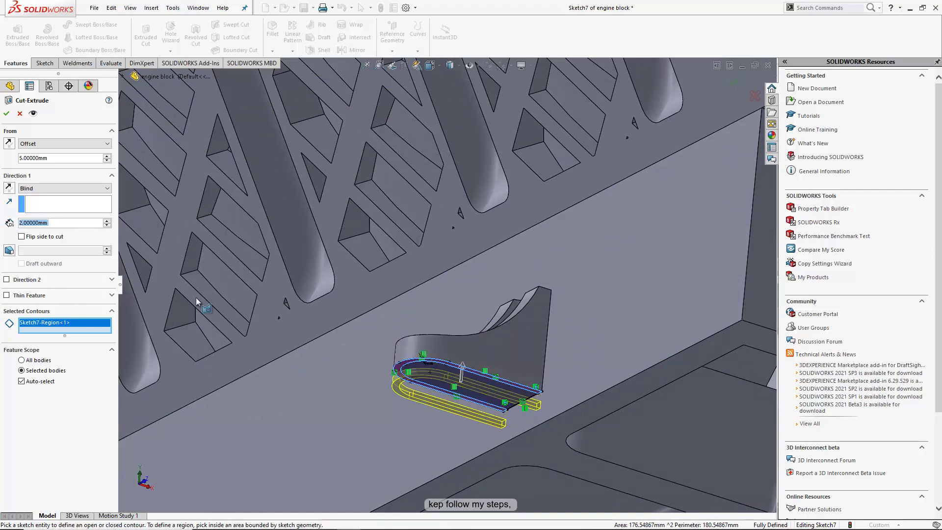
{"action": "scroll", "coordinate": [196, 298], "scroll_direction": "up", "scroll_amount": 1}
{"action": "scroll", "coordinate": [338, 409], "scroll_direction": "up", "scroll_amount": 2}
{"action": "scroll", "coordinate": [421, 432], "scroll_direction": "up", "scroll_amount": 2}
{"action": "scroll", "coordinate": [516, 324], "scroll_direction": "down", "scroll_amount": 4}
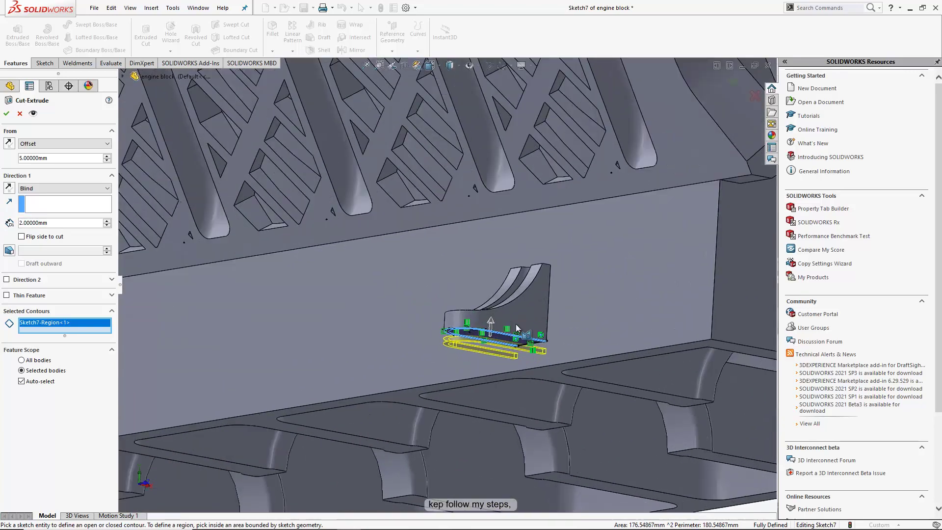
{"action": "scroll", "coordinate": [516, 324], "scroll_direction": "down", "scroll_amount": 3}
{"action": "scroll", "coordinate": [516, 324], "scroll_direction": "down", "scroll_amount": 3}
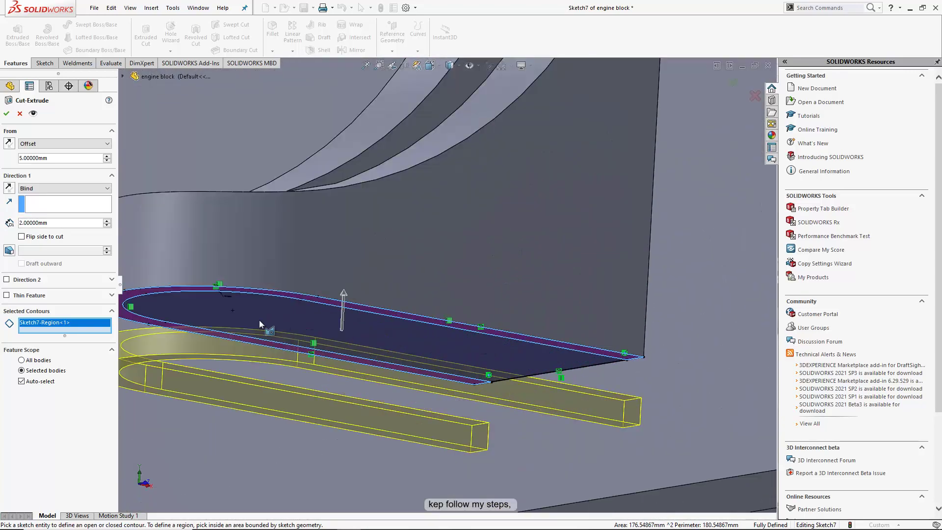
- Reverse the start offset, reduce it to 2 mm, and accept Cut-Extrude3
{"action": "left_click", "coordinate": [8, 143]}
{"action": "scroll", "coordinate": [326, 240], "scroll_direction": "up", "scroll_amount": 2}
{"action": "scroll", "coordinate": [326, 263], "scroll_direction": "up", "scroll_amount": 2}
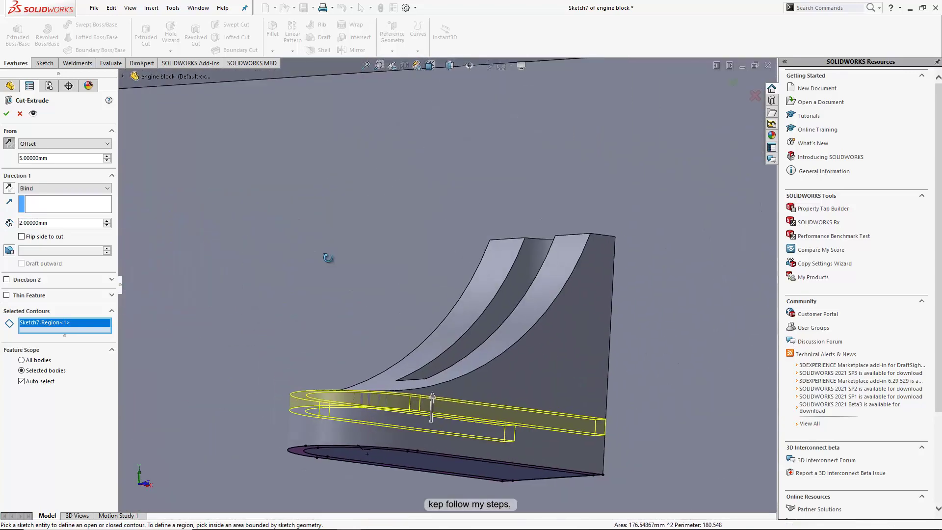
{"action": "scroll", "coordinate": [343, 317], "scroll_direction": "up", "scroll_amount": 2}
{"action": "scroll", "coordinate": [367, 337], "scroll_direction": "up", "scroll_amount": 2}
{"action": "scroll", "coordinate": [367, 338], "scroll_direction": "up", "scroll_amount": 2}
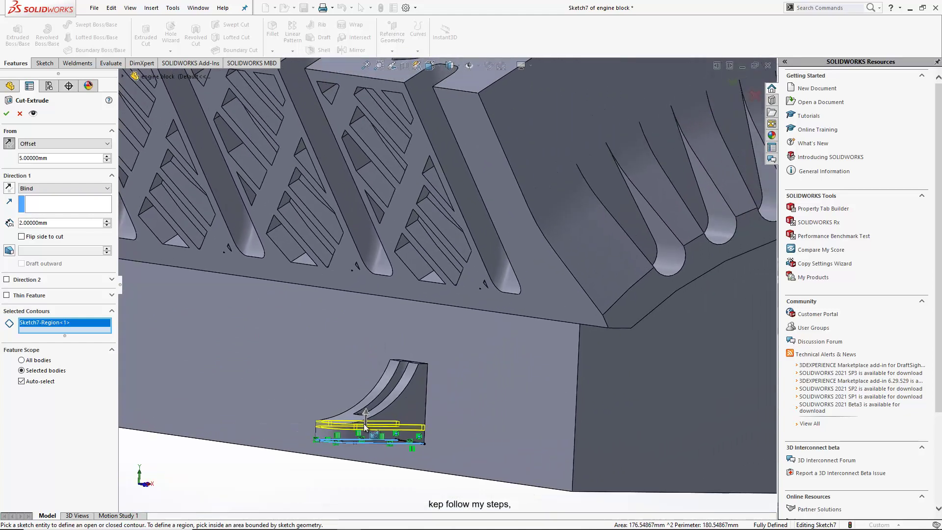
{"action": "scroll", "coordinate": [363, 423], "scroll_direction": "down", "scroll_amount": 2}
{"action": "scroll", "coordinate": [344, 394], "scroll_direction": "down", "scroll_amount": 4}
{"action": "scroll", "coordinate": [324, 320], "scroll_direction": "down", "scroll_amount": 2}
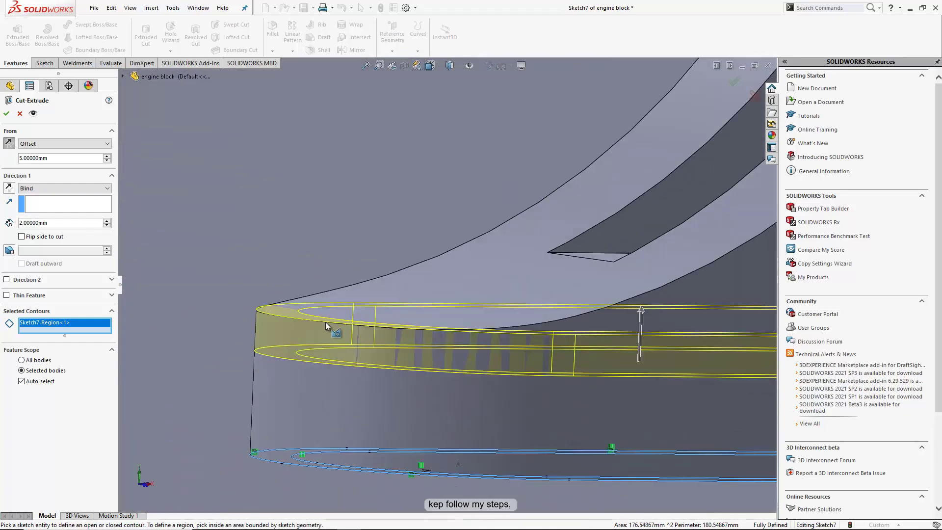
{"action": "scroll", "coordinate": [325, 322], "scroll_direction": "up", "scroll_amount": 1}
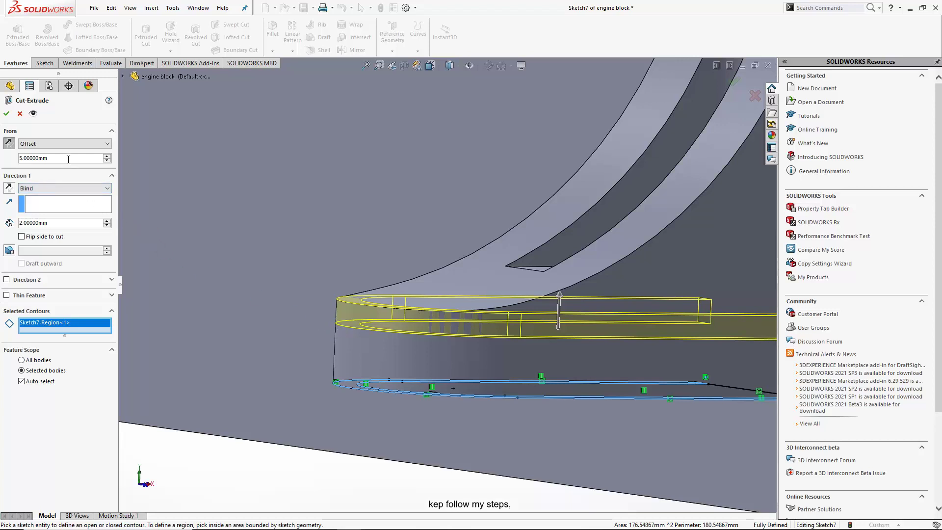
{"action": "type", "text": "2"}
{"action": "key", "text": "Return"}
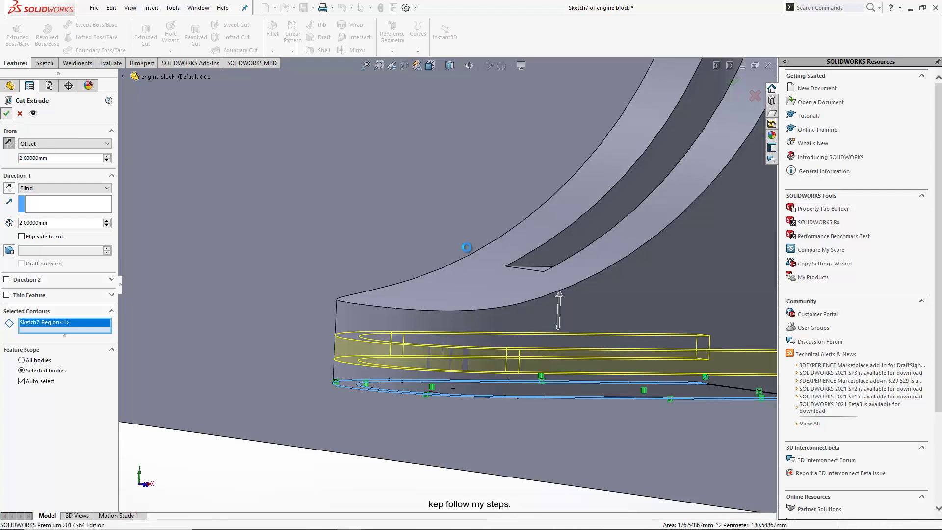
{"action": "left_click", "coordinate": [7, 114]}
- Orient the view and start a new sketch on the bracket's slot face
{"action": "scroll", "coordinate": [456, 289], "scroll_direction": "up", "scroll_amount": 5}
{"action": "scroll", "coordinate": [378, 437], "scroll_direction": "up", "scroll_amount": 5}
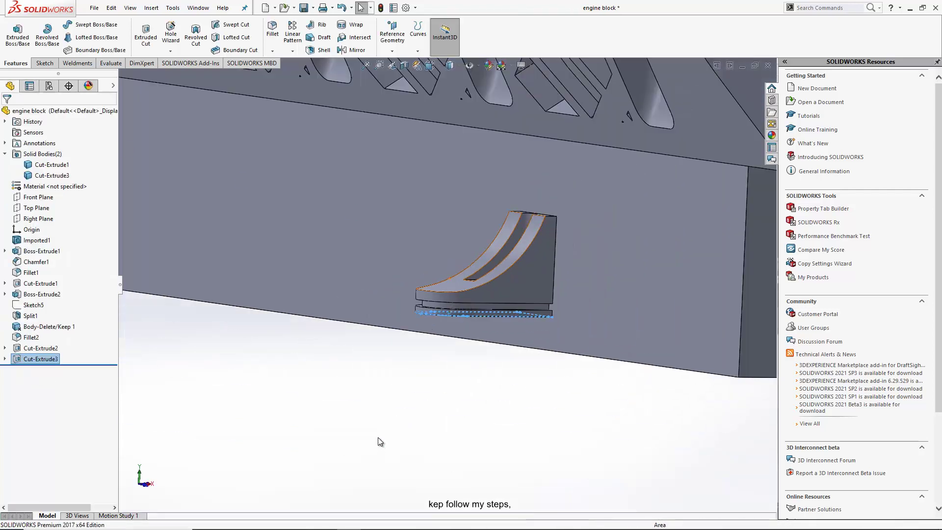
{"action": "middle_click_drag", "start_coordinate": [409, 311], "coordinate": [374, 256]}
{"action": "scroll", "coordinate": [385, 219], "scroll_direction": "down", "scroll_amount": 3}
{"action": "scroll", "coordinate": [386, 219], "scroll_direction": "down", "scroll_amount": 3}
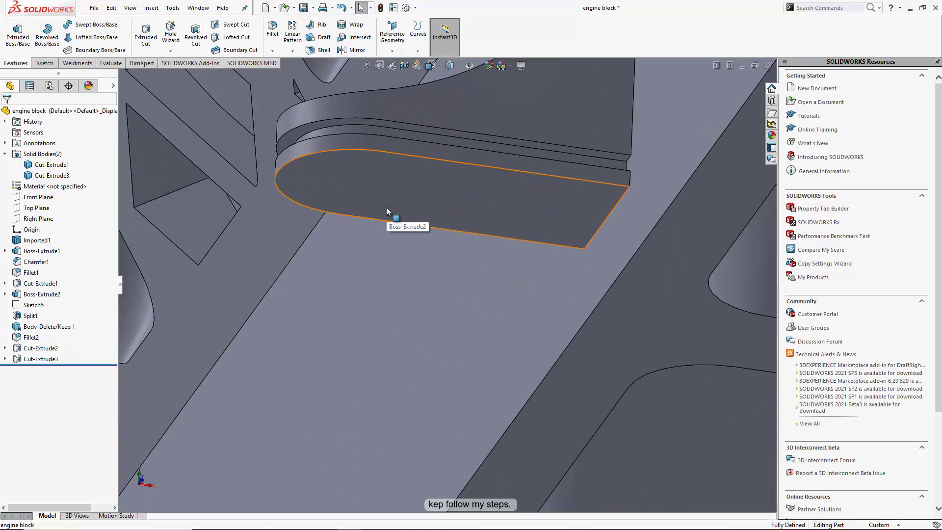
{"action": "left_click", "coordinate": [351, 190]}
{"action": "left_click", "coordinate": [394, 167]}
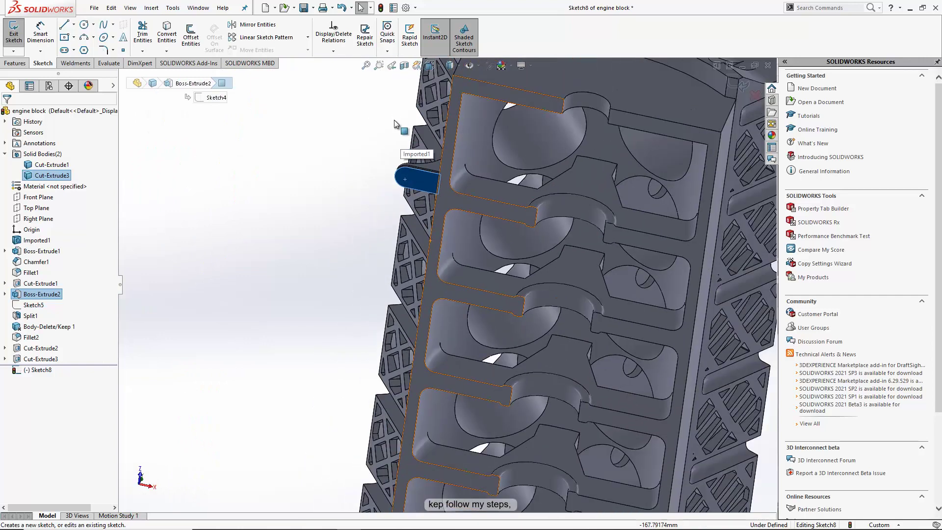
- Switch to Bottom view and draw a circle on the slot face
{"action": "left_click", "coordinate": [85, 28]}
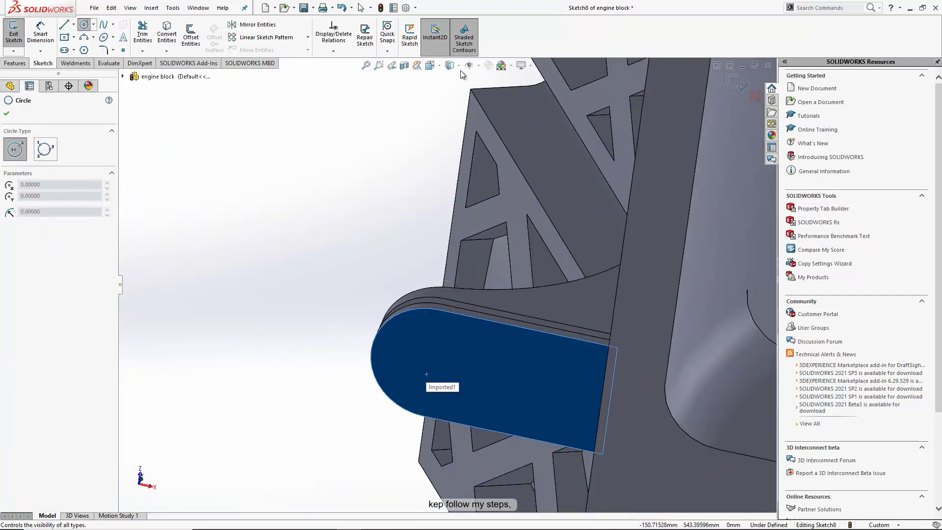
{"action": "left_click", "coordinate": [431, 66]}
{"action": "left_click", "coordinate": [452, 101]}
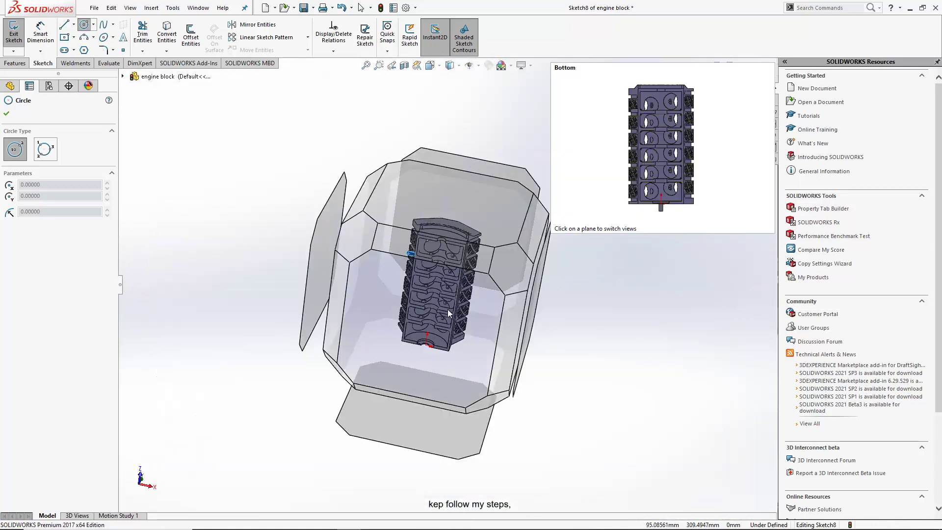
{"action": "scroll", "coordinate": [377, 141], "scroll_direction": "down", "scroll_amount": 3}
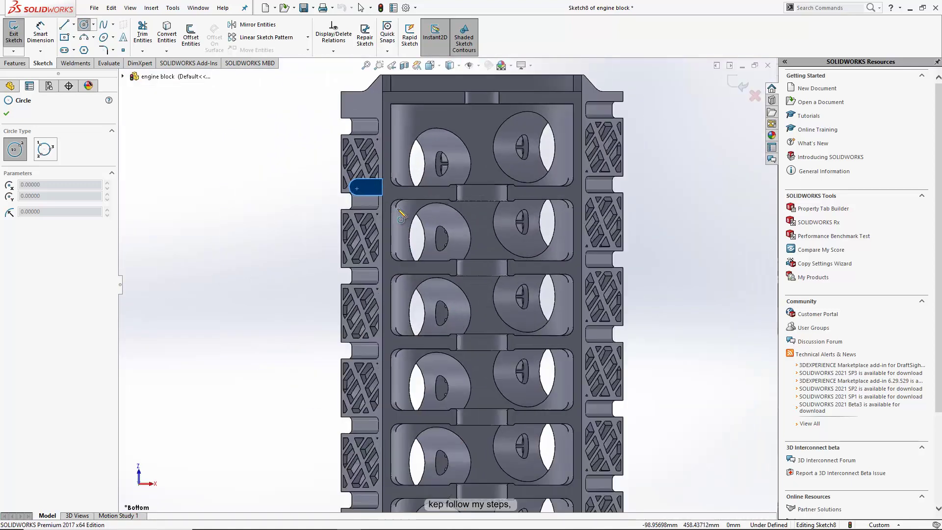
{"action": "scroll", "coordinate": [353, 167], "scroll_direction": "down", "scroll_amount": 2}
{"action": "scroll", "coordinate": [325, 185], "scroll_direction": "down", "scroll_amount": 6}
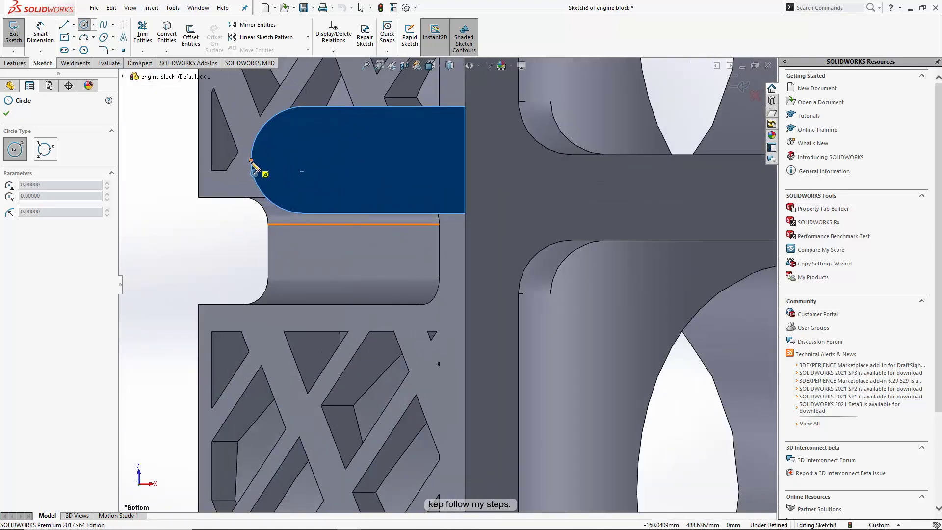
{"action": "left_click", "coordinate": [299, 159]}
{"action": "right_click", "coordinate": [382, 139]}
{"action": "left_click", "coordinate": [387, 141]}
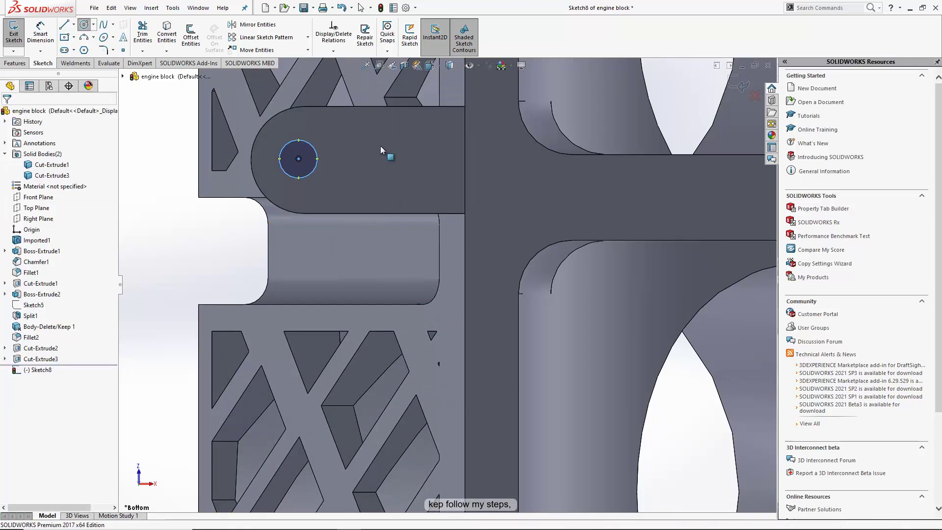
- Dimension the circle's diameter to 10 mm
{"action": "left_click", "coordinate": [54, 42]}
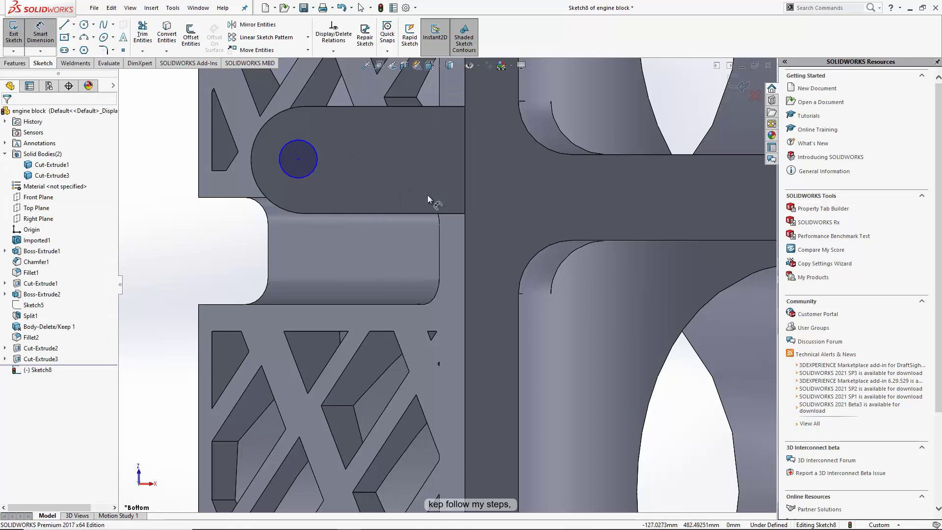
{"action": "left_click", "coordinate": [305, 178]}
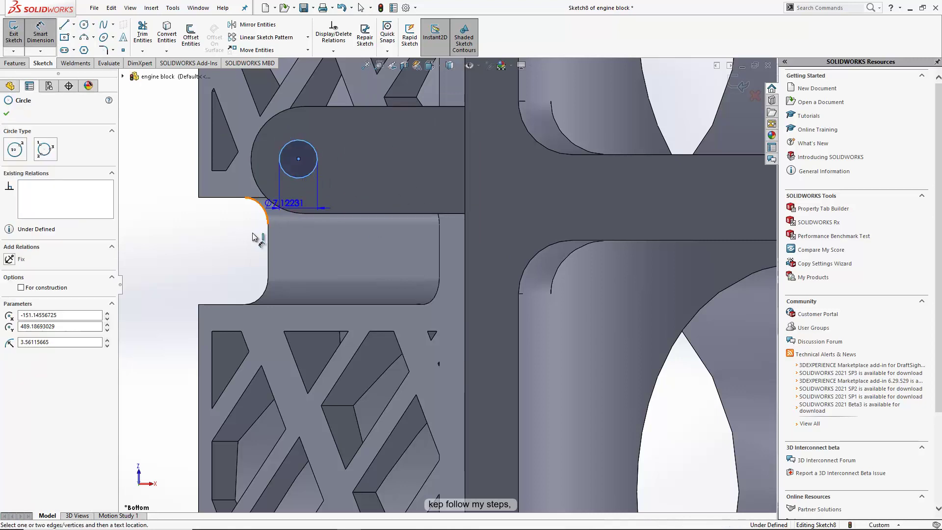
{"action": "left_click", "coordinate": [250, 239]}
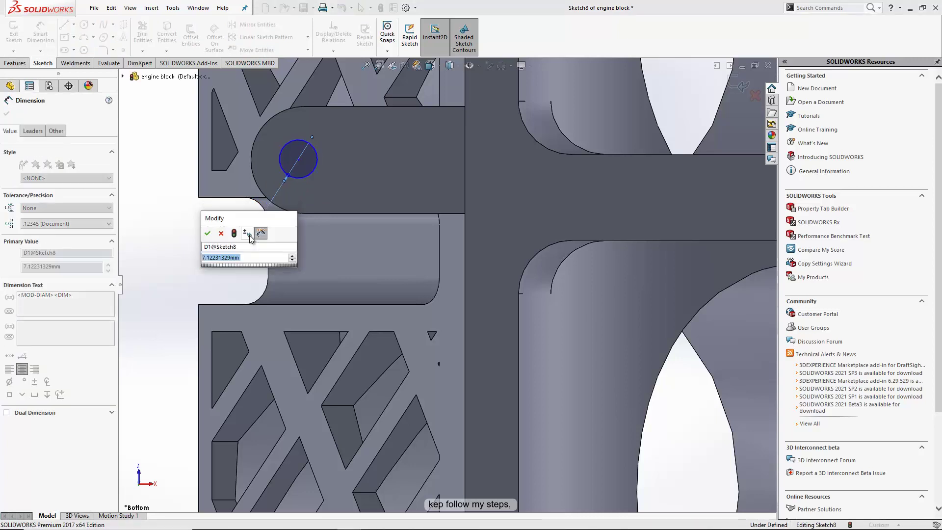
{"action": "type", "text": "10"}
{"action": "key", "text": "Return"}
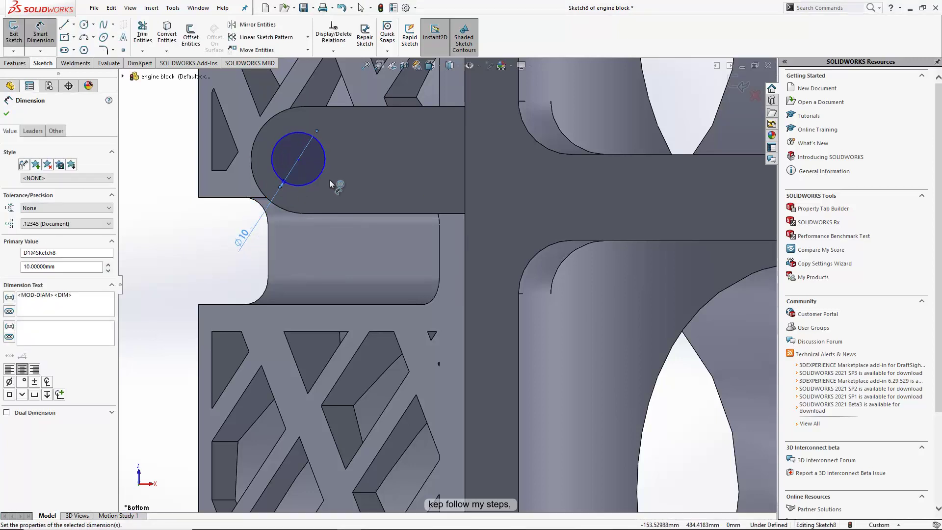
{"action": "right_click", "coordinate": [355, 172]}
{"action": "left_click", "coordinate": [382, 202]}
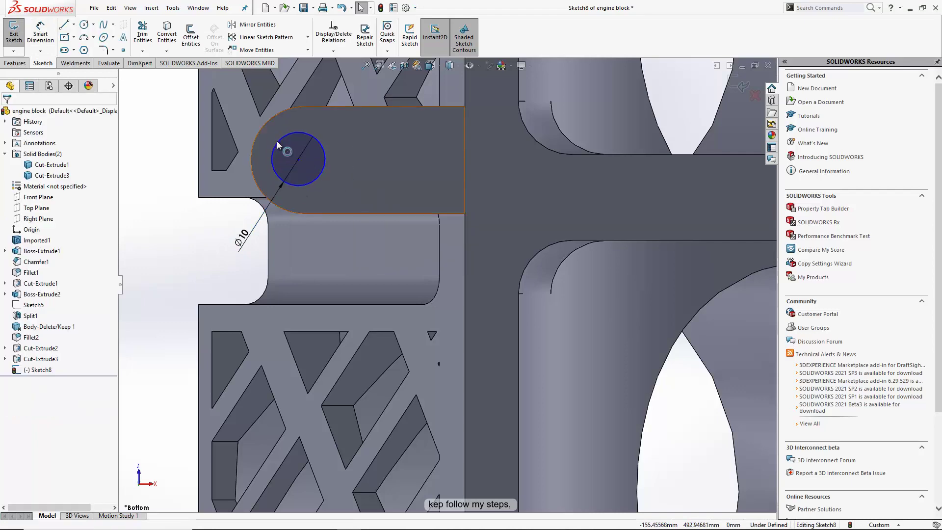
- Make the circle concentric with the slot's rounded end edge
{"action": "left_click", "coordinate": [276, 146]}
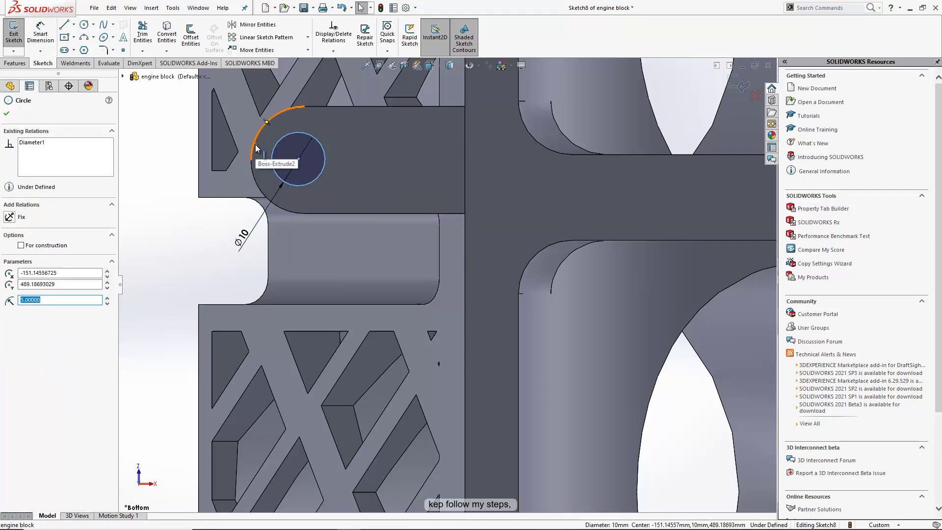
{"action": "left_click", "coordinate": [255, 148], "text": "ctrl"}
{"action": "left_click", "coordinate": [19, 295]}
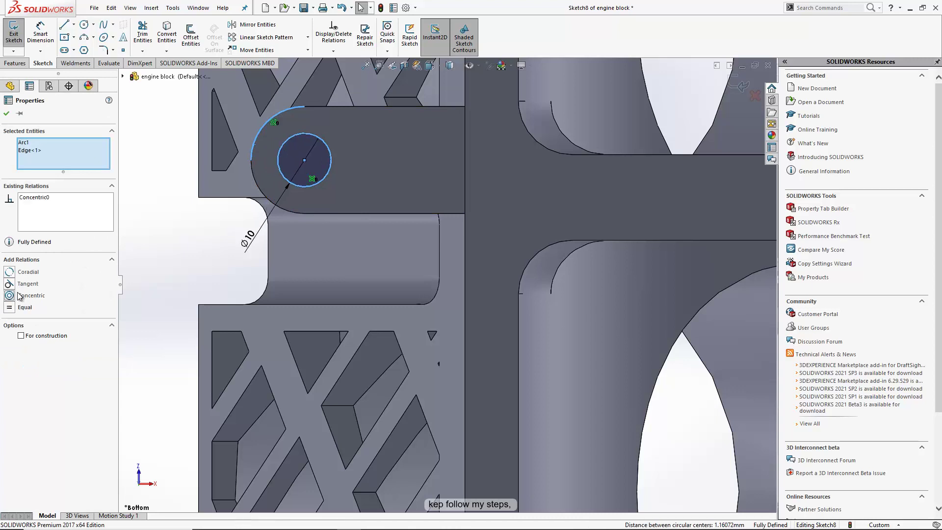
{"action": "left_click", "coordinate": [157, 263]}
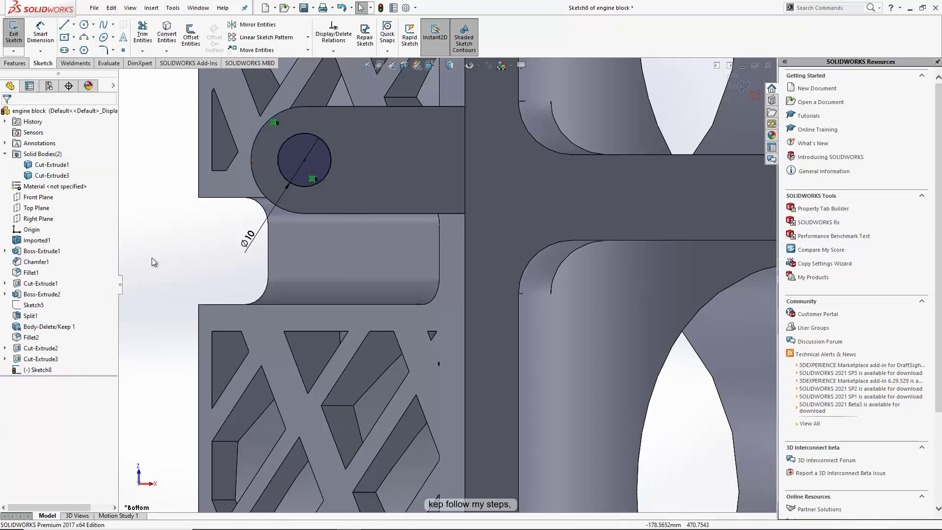
- Extruded Cut the 10 mm circle 5 mm deep, Blind
{"action": "left_click", "coordinate": [27, 64]}
{"action": "left_click", "coordinate": [142, 32]}
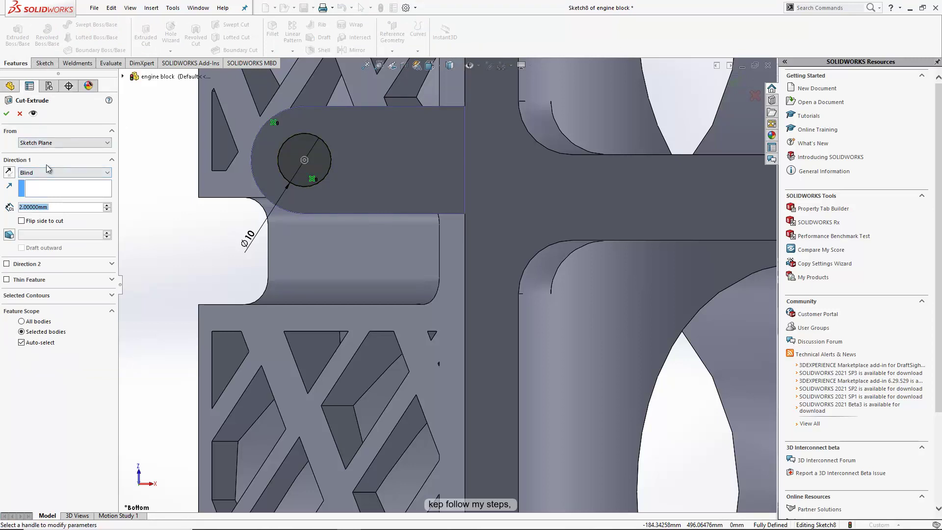
{"action": "type", "text": "5"}
{"action": "key", "text": "Return"}
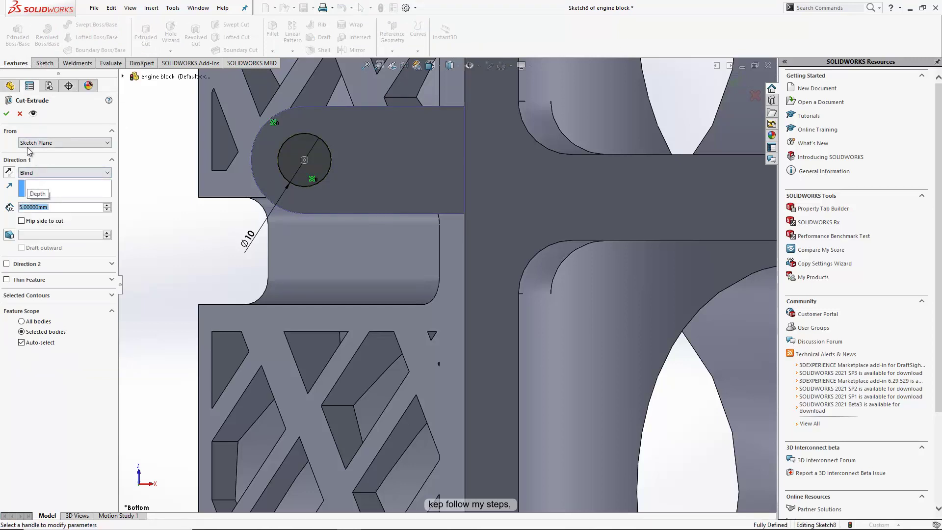
{"action": "left_click", "coordinate": [7, 113]}
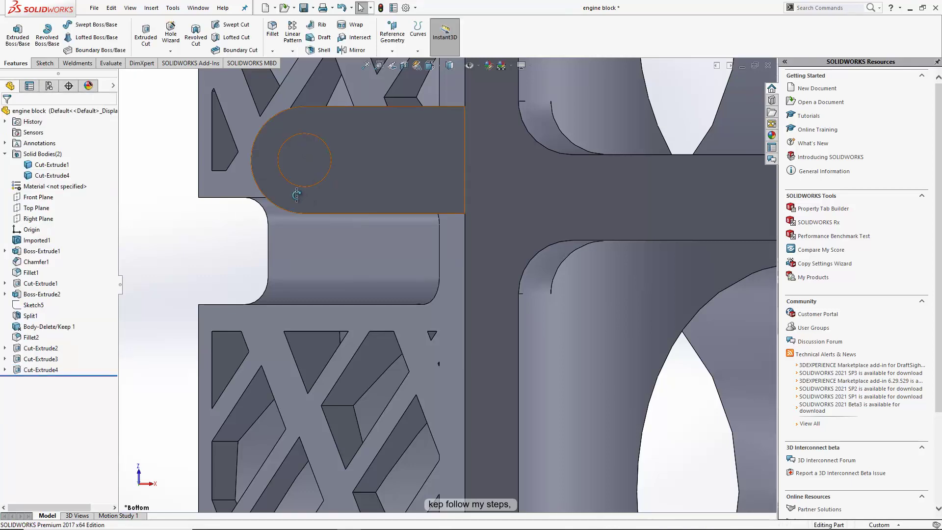
- Sketch a circle centred on the hole face
{"action": "middle_click_drag", "start_coordinate": [296, 195], "coordinate": [314, 149]}
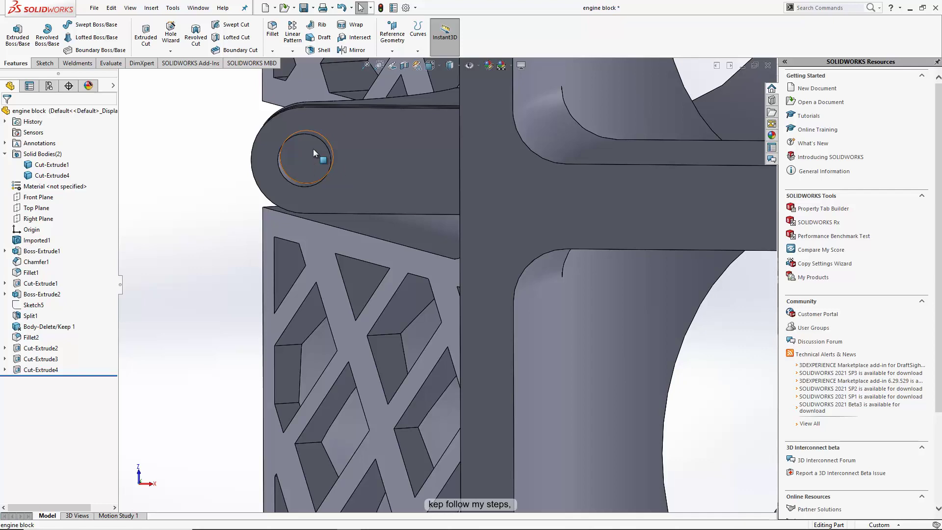
{"action": "mouse_move", "coordinate": [245, 390]}
{"action": "middle_mouse_down"}
{"action": "mouse_move", "coordinate": [348, 301]}
{"action": "mouse_move", "coordinate": [361, 352]}
{"action": "mouse_move", "coordinate": [442, 373]}
{"action": "middle_mouse_up"}
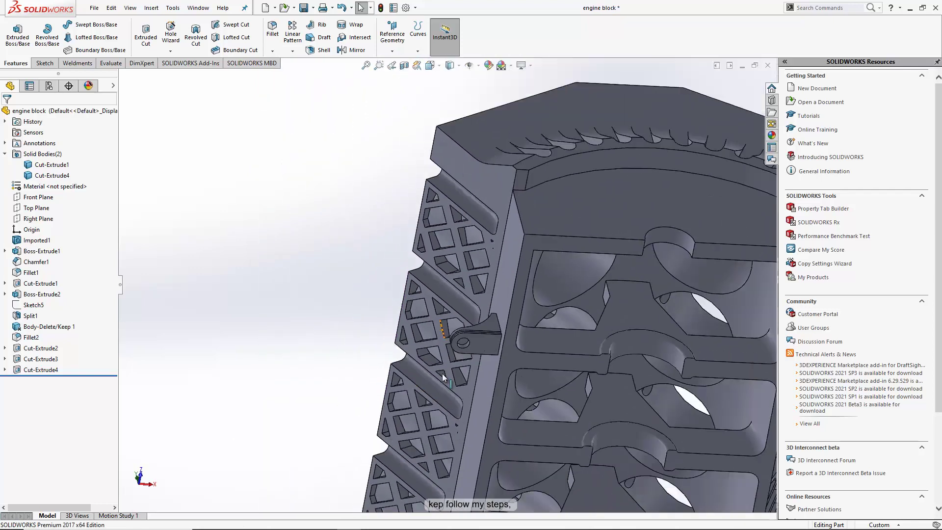
{"action": "scroll", "coordinate": [482, 240], "scroll_direction": "down", "scroll_amount": 3}
{"action": "scroll", "coordinate": [411, 234], "scroll_direction": "down", "scroll_amount": 3}
{"action": "left_click", "coordinate": [413, 222]}
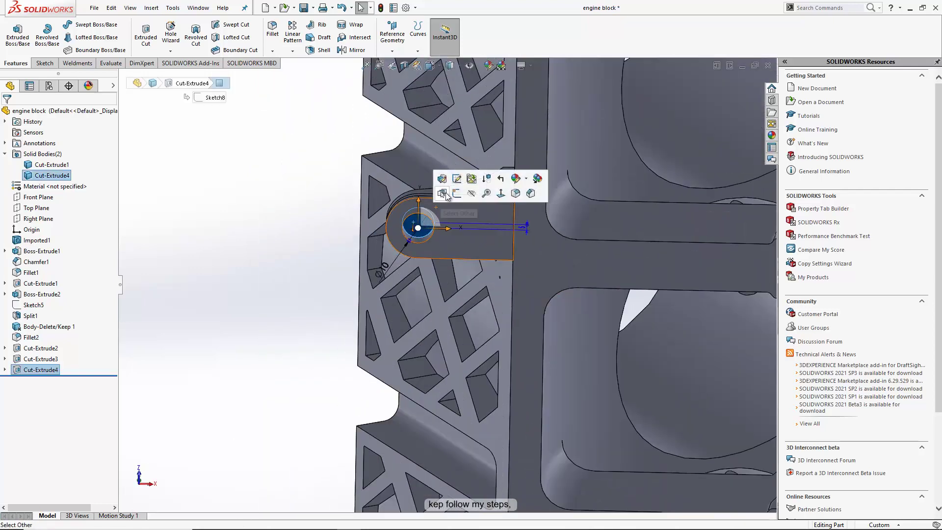
{"action": "left_click", "coordinate": [486, 193]}
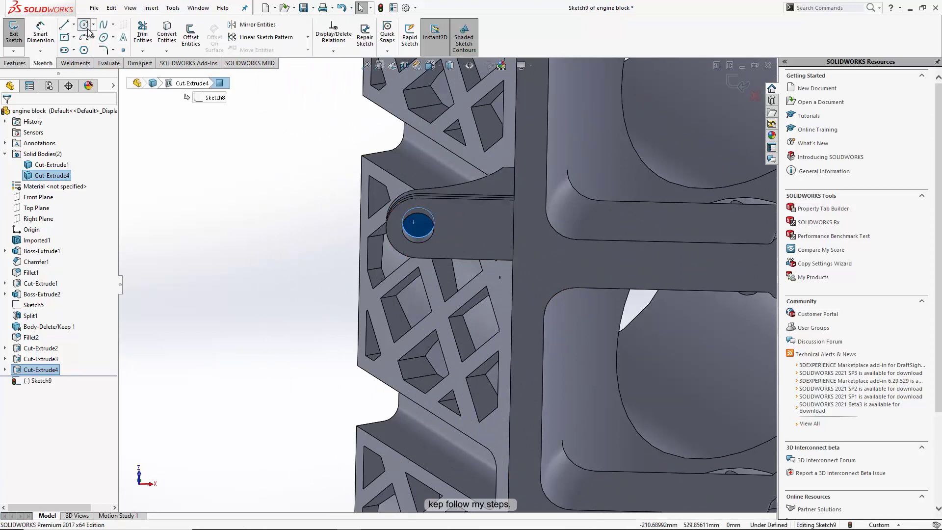
{"action": "left_click", "coordinate": [86, 26]}
{"action": "left_click", "coordinate": [419, 227]}
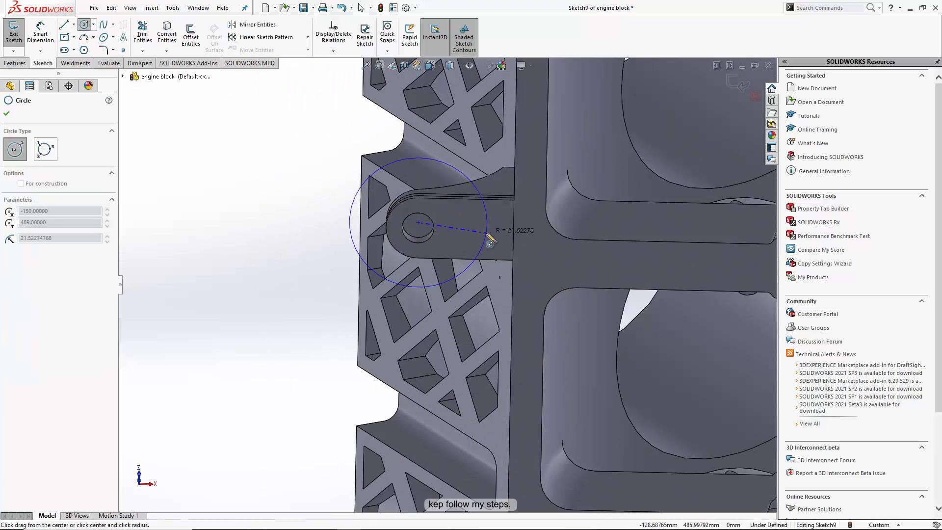
{"action": "left_click", "coordinate": [486, 233]}
{"action": "key", "text": "Escape"}
- Dimension the new circle to a 15 mm diameter
{"action": "key", "text": "d"}
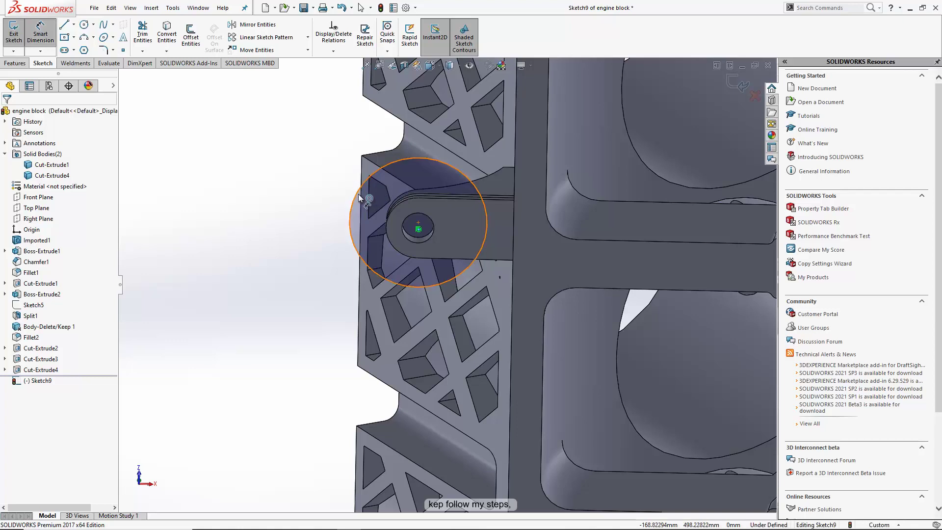
{"action": "left_click", "coordinate": [358, 193]}
{"action": "left_click", "coordinate": [293, 212]}
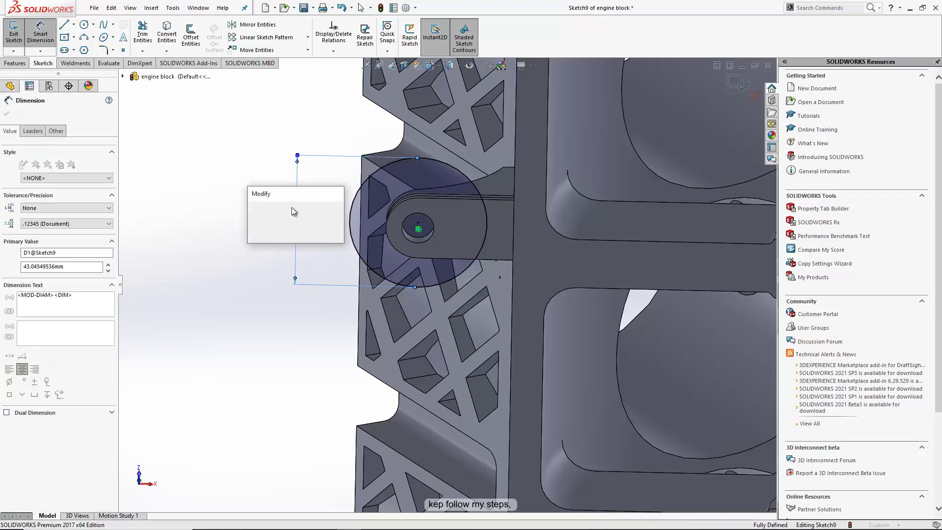
{"action": "type", "text": "15"}
{"action": "key", "text": "Return"}
{"action": "middle_click_drag", "start_coordinate": [470, 236], "coordinate": [442, 230]}
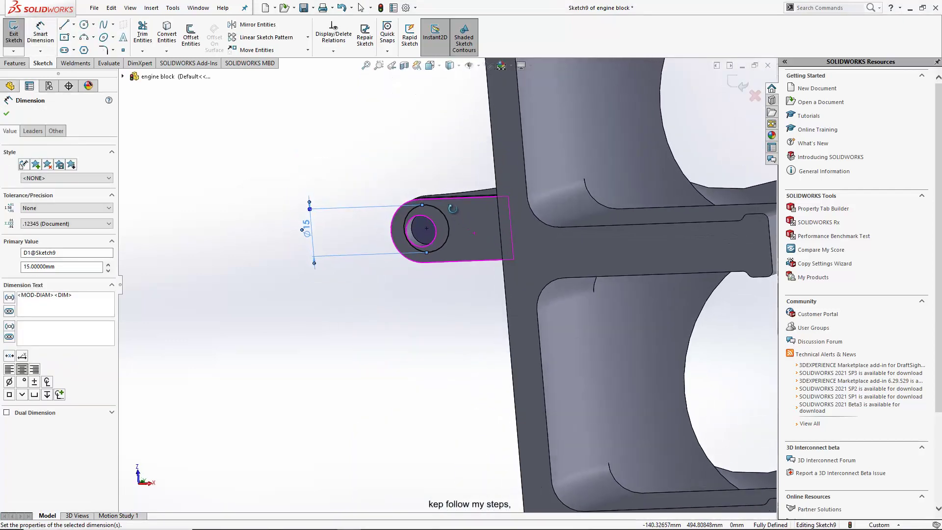
- Cut the 15 mm circle Through All, limited to the selected arm body
{"action": "left_click", "coordinate": [16, 63]}
{"action": "left_click", "coordinate": [146, 32]}
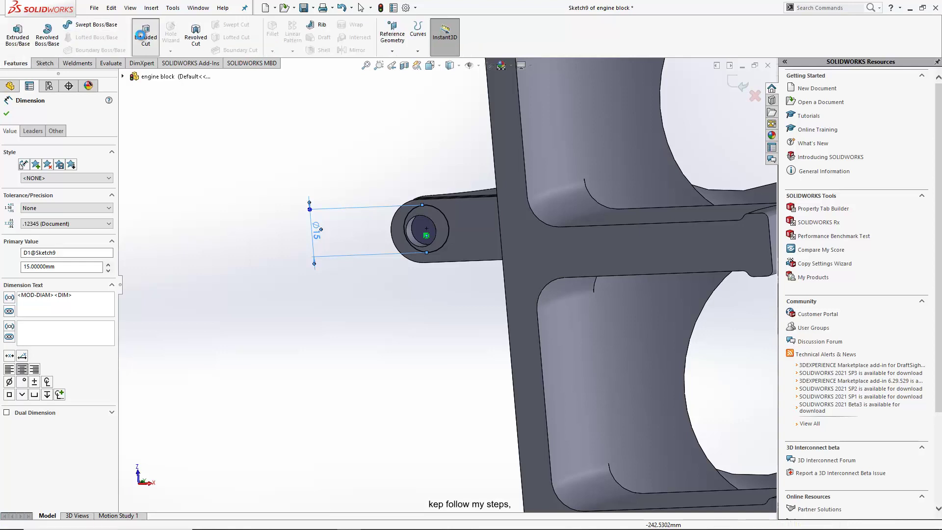
{"action": "left_click", "coordinate": [25, 172]}
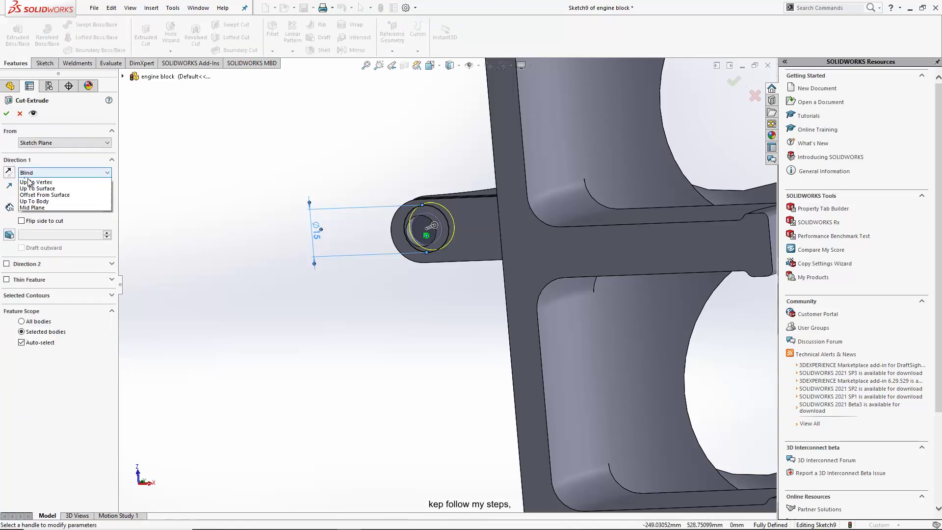
{"action": "left_click", "coordinate": [37, 188]}
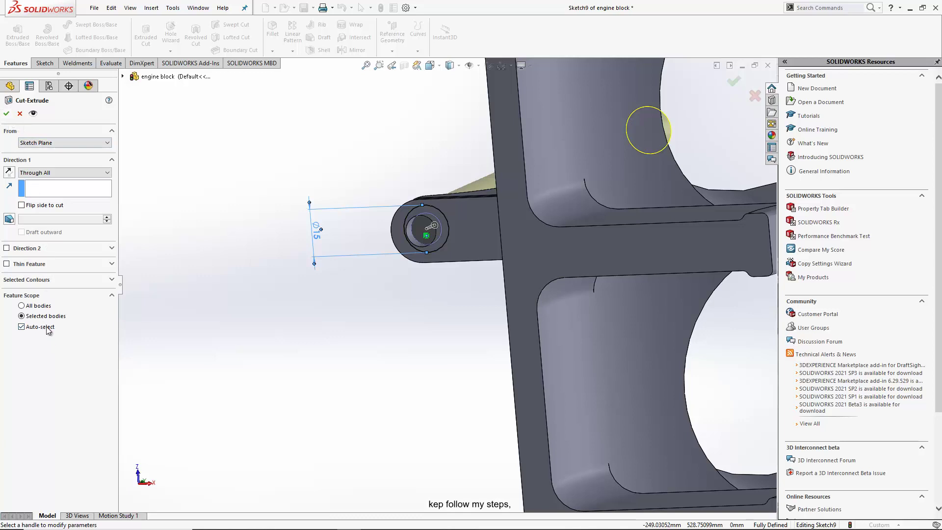
{"action": "left_click", "coordinate": [22, 327]}
{"action": "left_click", "coordinate": [467, 224]}
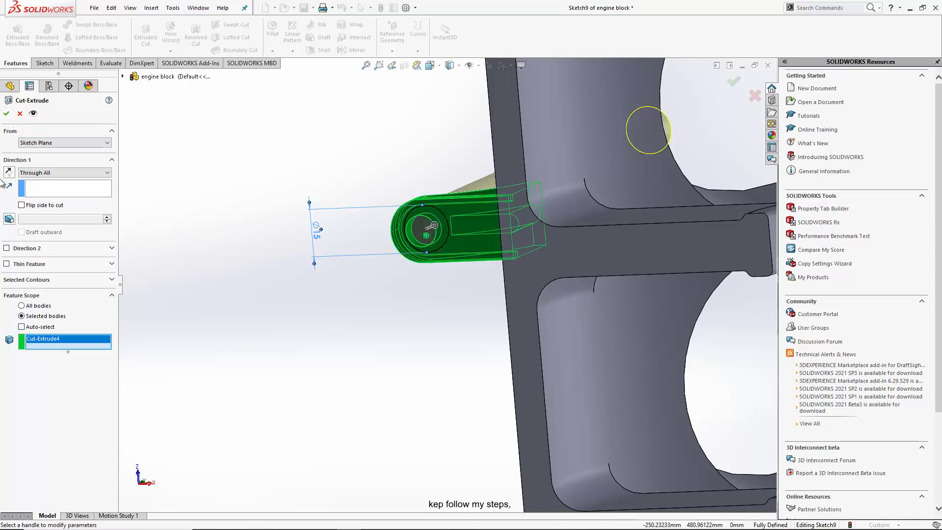
{"action": "left_click", "coordinate": [7, 113]}
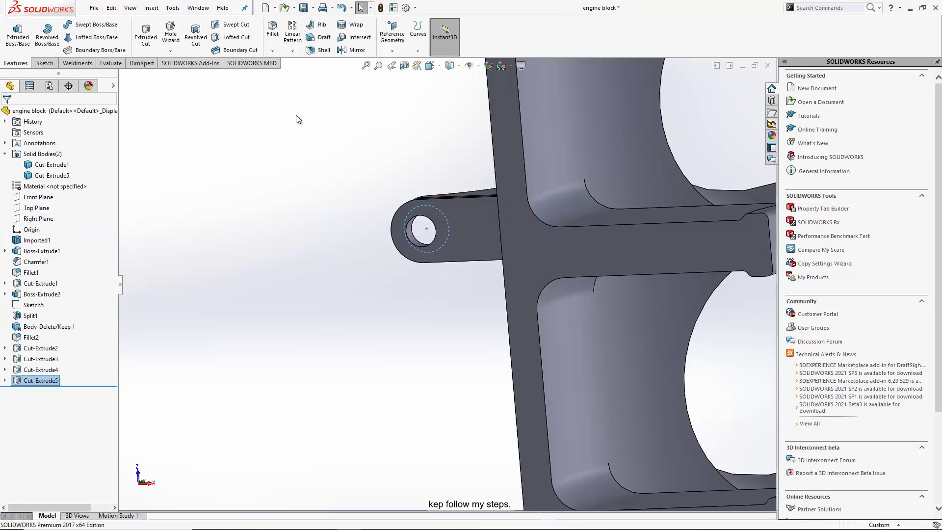
- Edit Cut-Extrude3 to start from a 5 mm offset with its direction flipped
{"action": "middle_click_drag", "start_coordinate": [486, 202], "coordinate": [481, 206]}
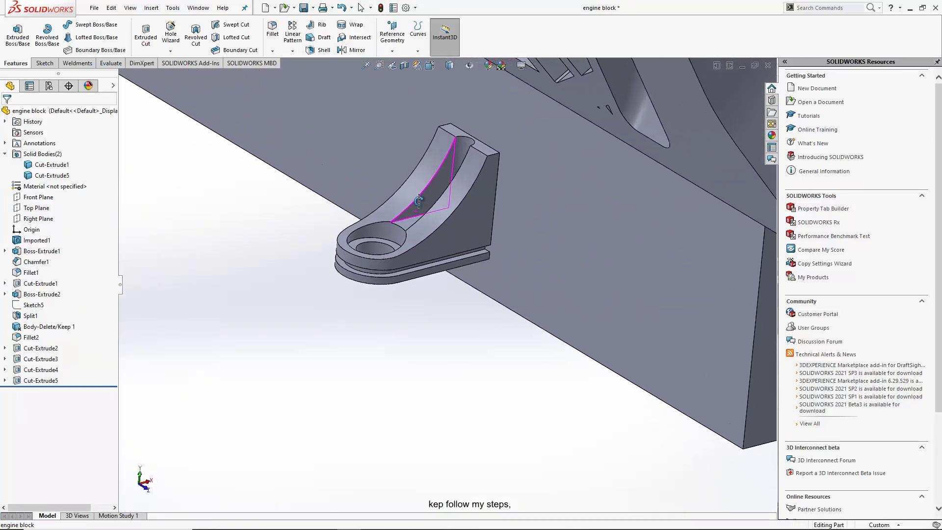
{"action": "scroll", "coordinate": [420, 245], "scroll_direction": "down", "scroll_amount": 5}
{"action": "scroll", "coordinate": [419, 247], "scroll_direction": "down", "scroll_amount": 3}
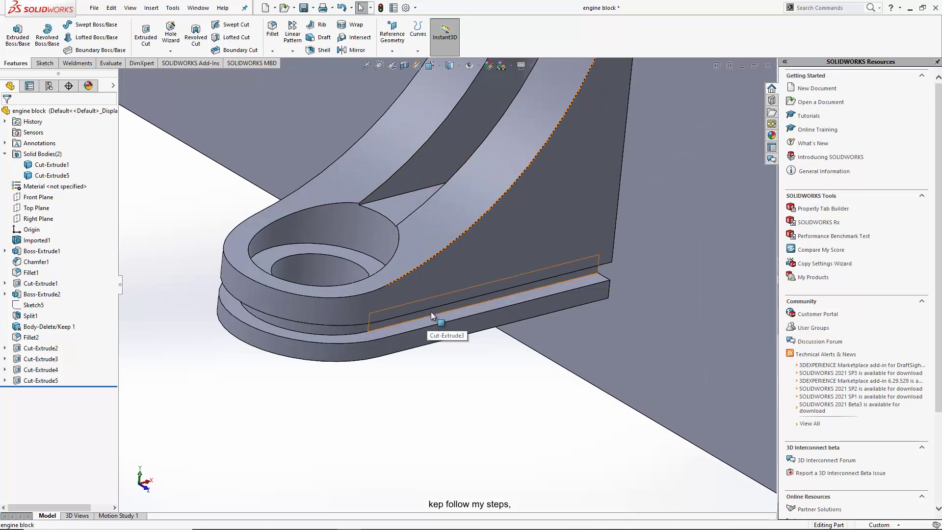
{"action": "left_click", "coordinate": [431, 311]}
{"action": "left_click", "coordinate": [460, 269]}
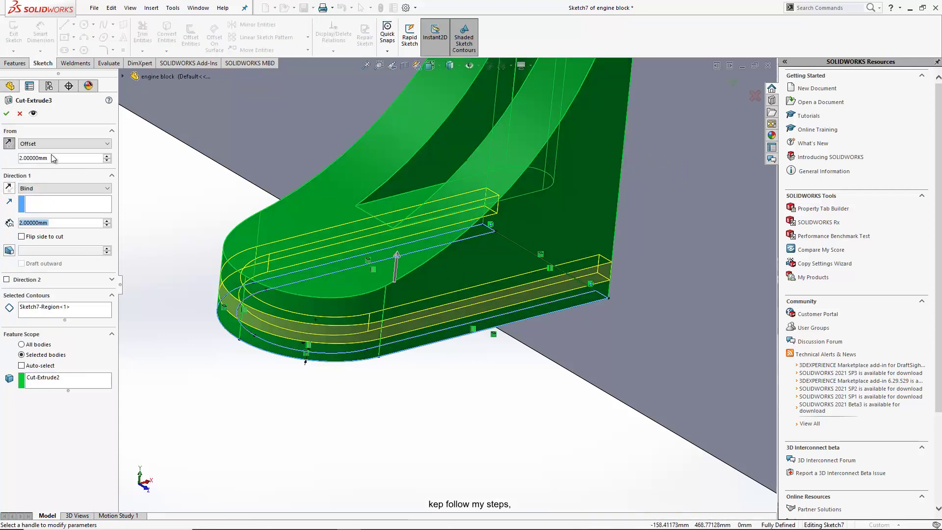
{"action": "left_click", "coordinate": [45, 156]}
{"action": "type", "text": "5"}
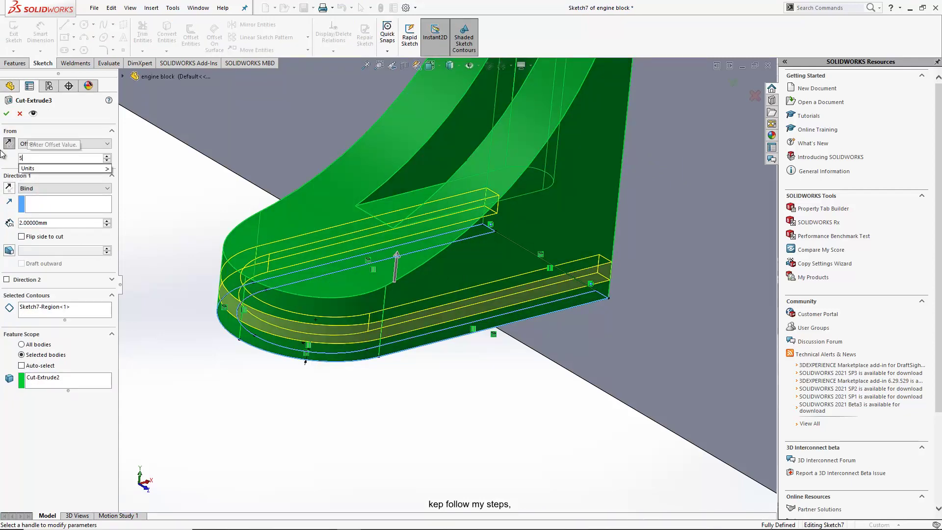
{"action": "key", "text": "Return"}
{"action": "left_click", "coordinate": [9, 188]}
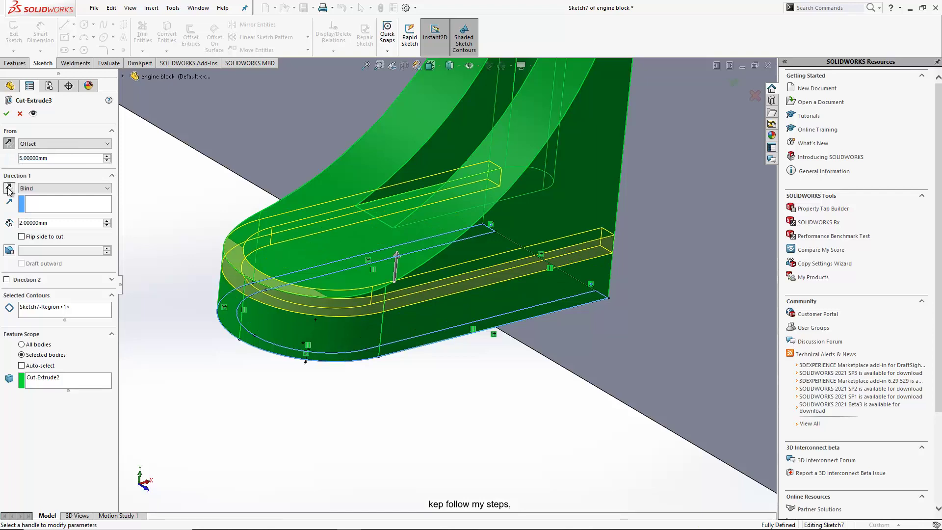
{"action": "left_click", "coordinate": [7, 114]}
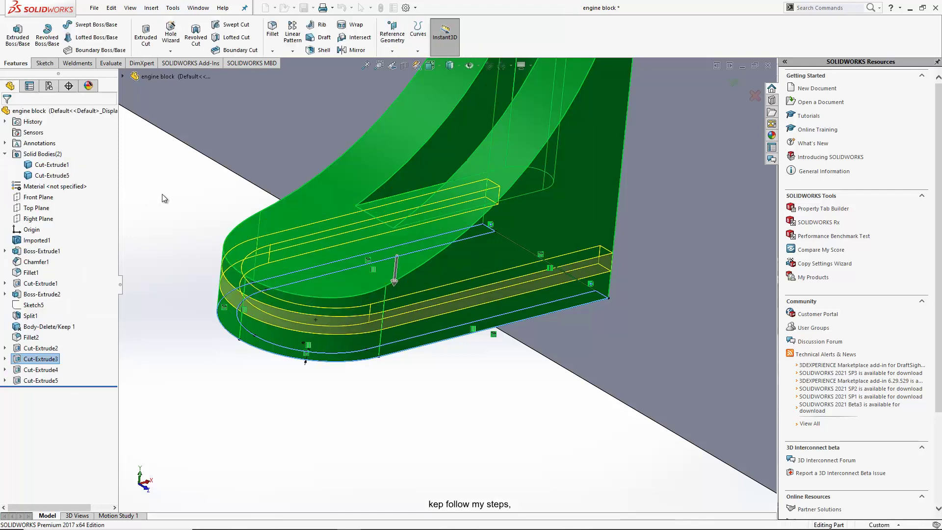
{"action": "scroll", "coordinate": [266, 254], "scroll_direction": "up", "scroll_amount": 2}
{"action": "scroll", "coordinate": [378, 270], "scroll_direction": "up", "scroll_amount": 5}
- Start a Linear Pattern of the bracket body along the block's bottom edge
{"action": "mouse_move", "coordinate": [379, 270]}
{"action": "middle_mouse_down"}
{"action": "mouse_move", "coordinate": [390, 253]}
{"action": "mouse_move", "coordinate": [408, 254]}
{"action": "middle_mouse_up"}
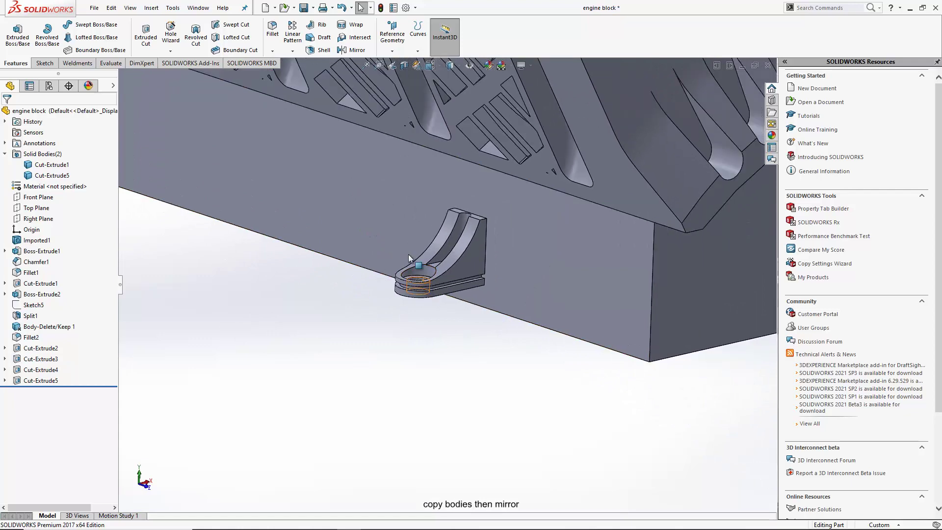
{"action": "left_click", "coordinate": [292, 34]}
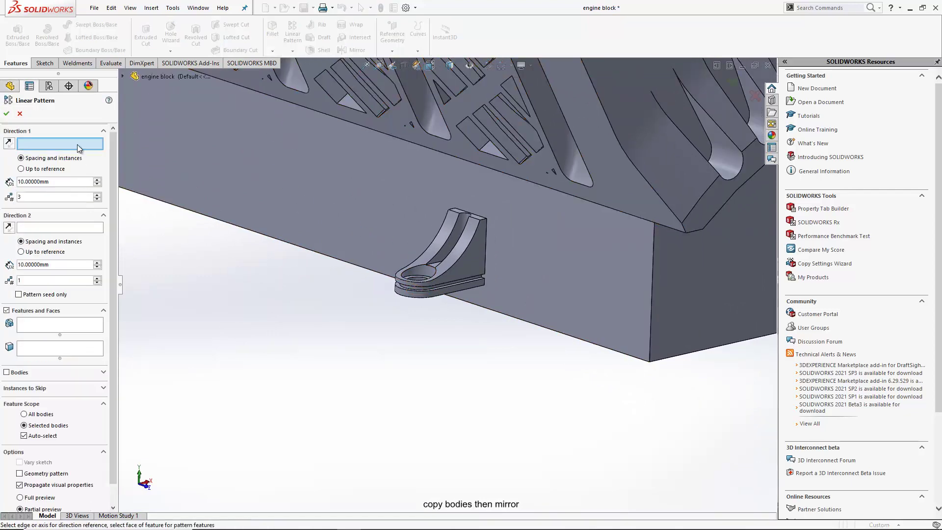
{"action": "left_click", "coordinate": [228, 223]}
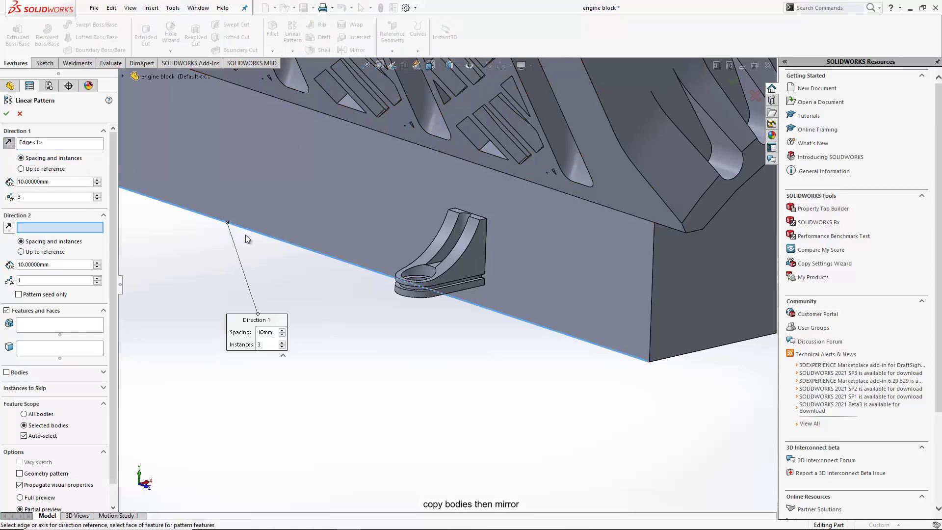
{"action": "scroll", "coordinate": [245, 239], "scroll_direction": "up", "scroll_amount": 5}
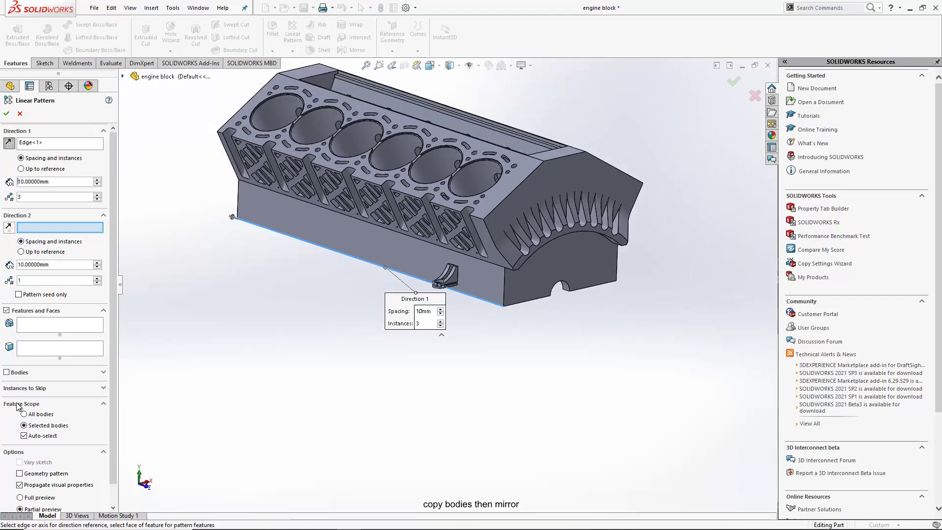
{"action": "left_click", "coordinate": [7, 372]}
{"action": "scroll", "coordinate": [374, 300], "scroll_direction": "down", "scroll_amount": 5}
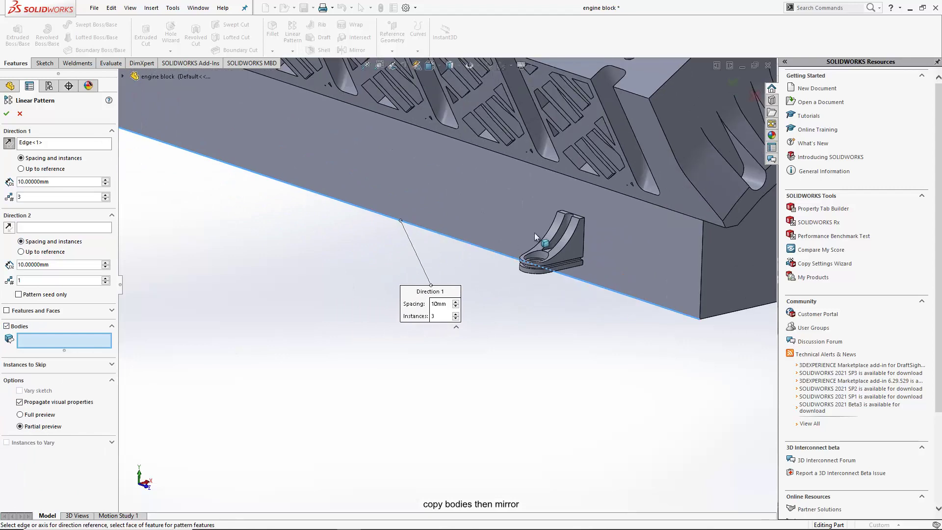
{"action": "left_click", "coordinate": [560, 246]}
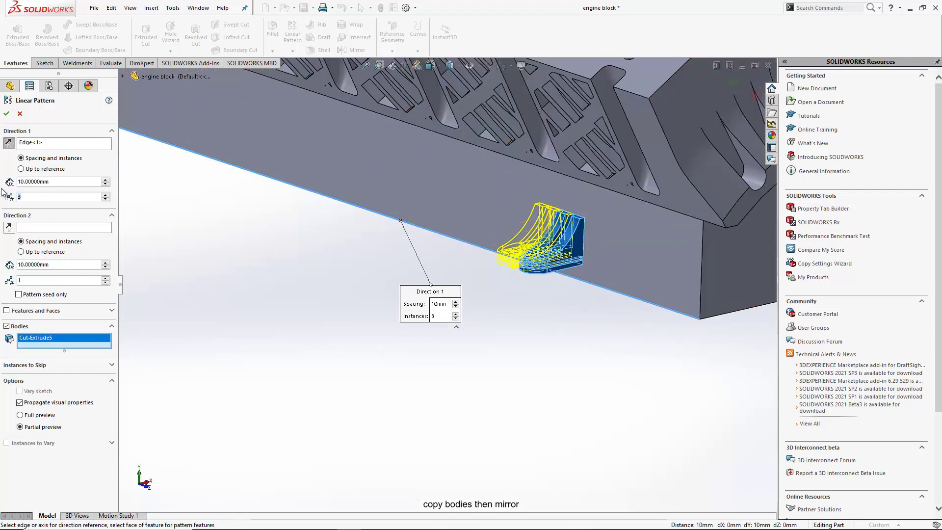
- Set the pattern to 2 instances at 320 mm spacing and accept it
{"action": "left_click", "coordinate": [97, 182]}
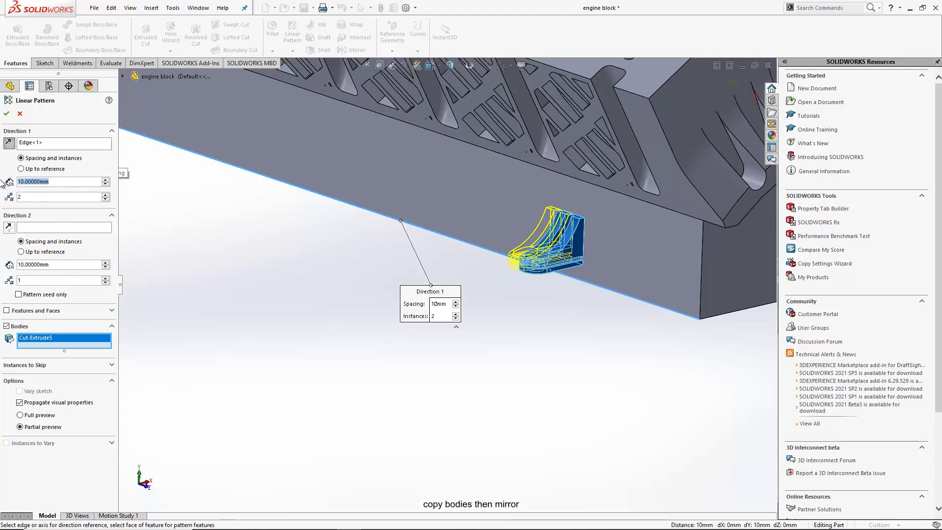
{"action": "type", "text": "320"}
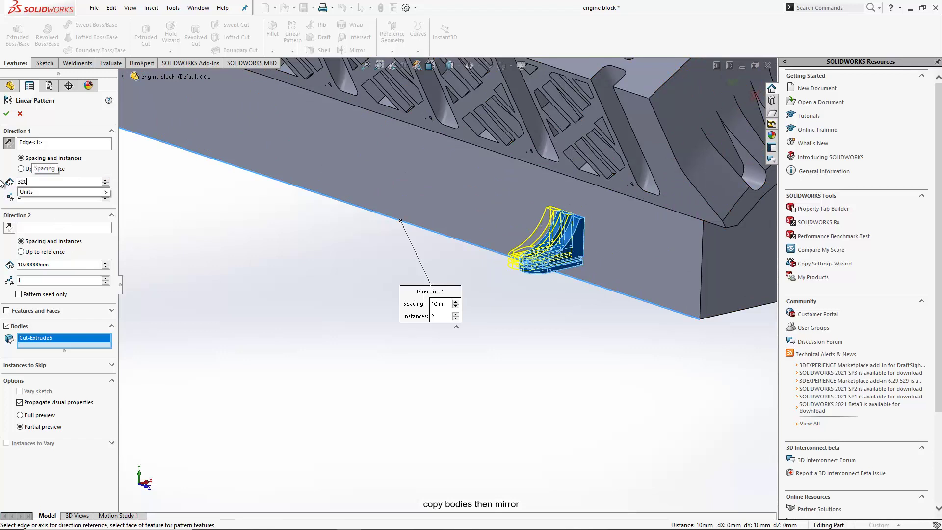
{"action": "key", "text": "Return"}
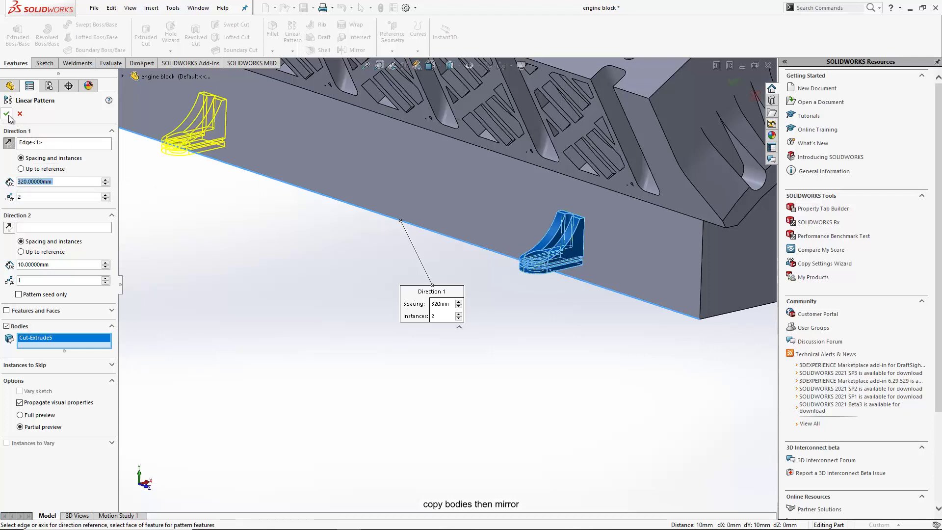
{"action": "left_click", "coordinate": [7, 114]}
{"action": "mouse_move", "coordinate": [283, 305]}
{"action": "middle_mouse_down"}
{"action": "mouse_move", "coordinate": [352, 251]}
{"action": "mouse_move", "coordinate": [350, 275]}
{"action": "mouse_move", "coordinate": [330, 275]}
{"action": "mouse_move", "coordinate": [369, 265]}
{"action": "middle_mouse_up"}
{"action": "scroll", "coordinate": [369, 265], "scroll_direction": "down", "scroll_amount": 3}
{"action": "scroll", "coordinate": [364, 260], "scroll_direction": "up", "scroll_amount": 1}
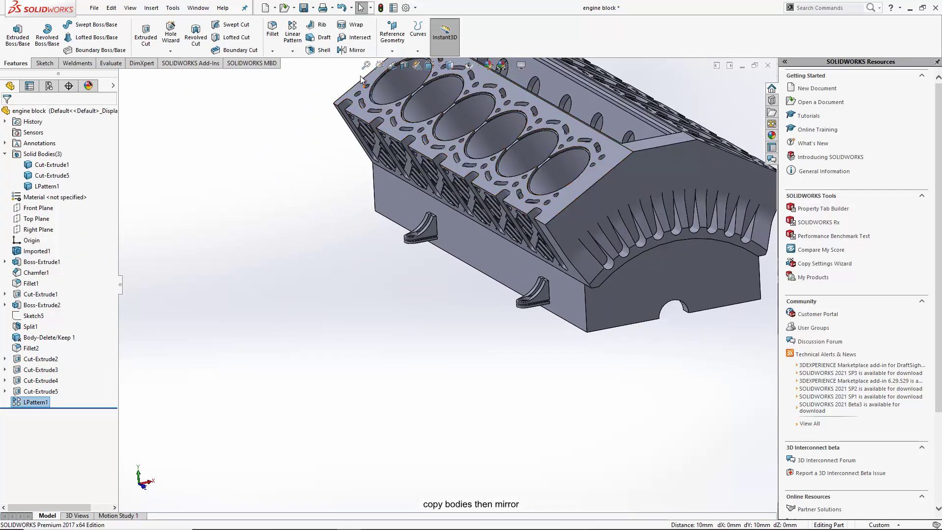
- Mirror the LPattern1 bracket bodies across the Right Plane
{"action": "left_click", "coordinate": [349, 51]}
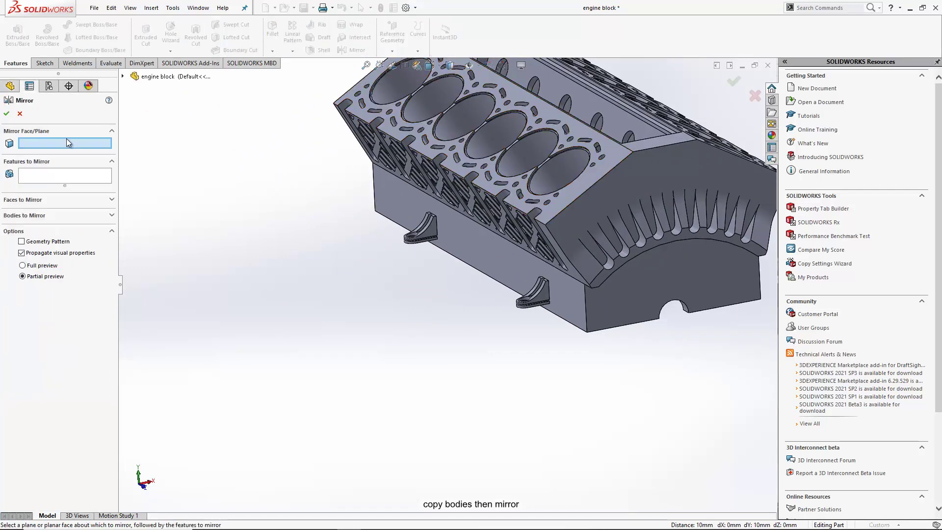
{"action": "left_click", "coordinate": [123, 76]}
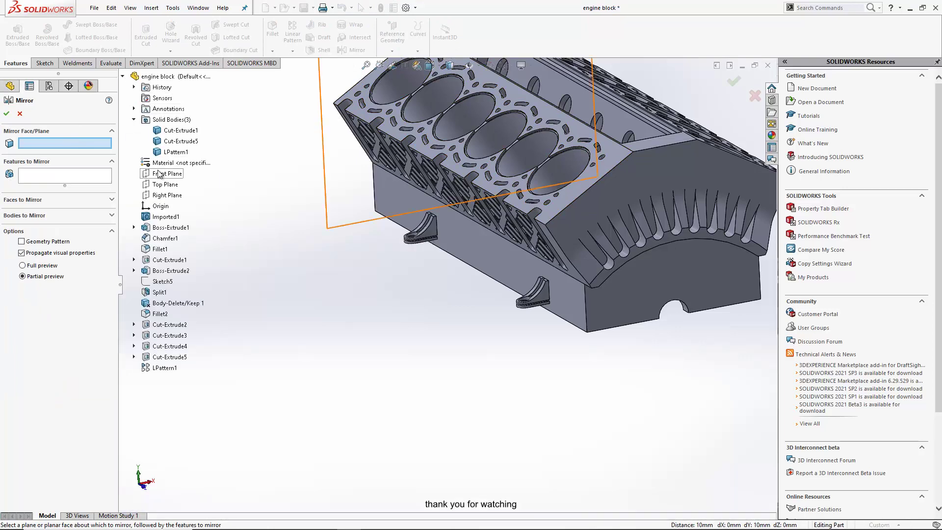
{"action": "left_click", "coordinate": [162, 195]}
{"action": "middle_click_drag", "start_coordinate": [495, 254], "coordinate": [449, 250]}
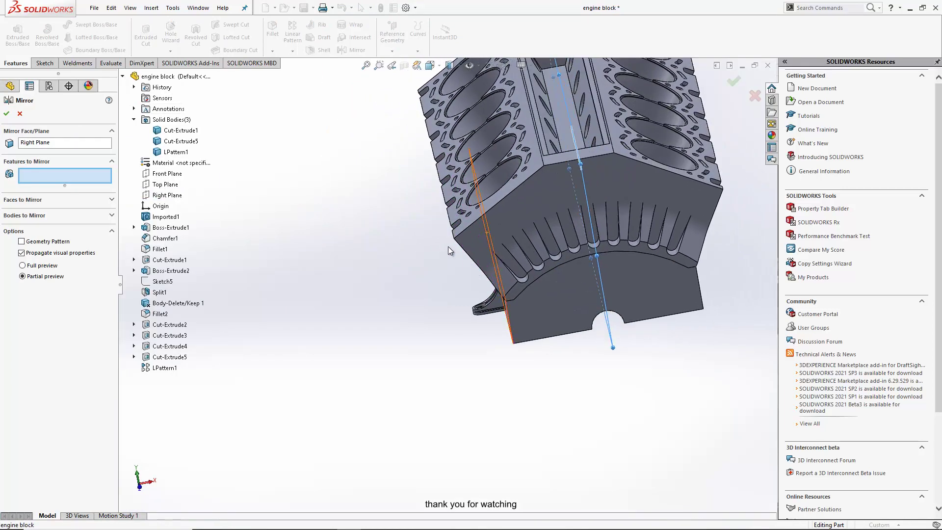
{"action": "left_click", "coordinate": [36, 215]}
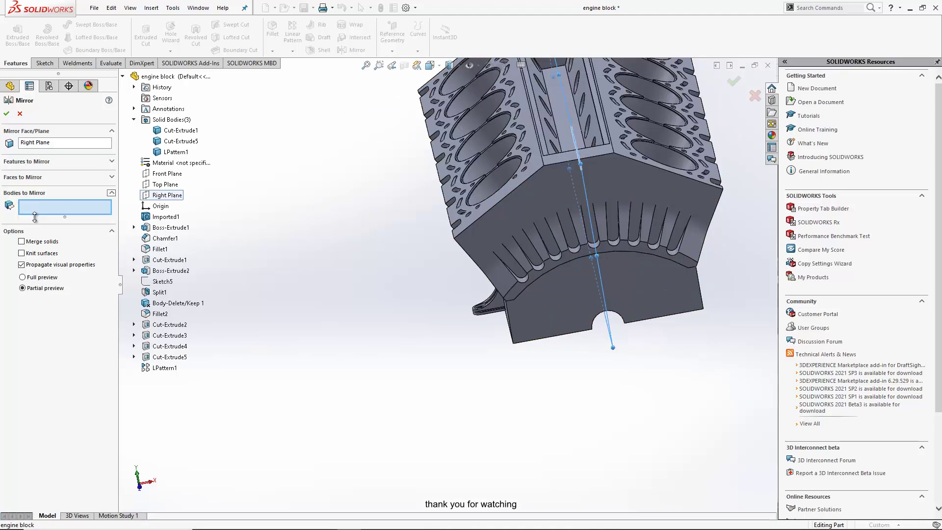
{"action": "middle_click_drag", "start_coordinate": [378, 221], "coordinate": [403, 211]}
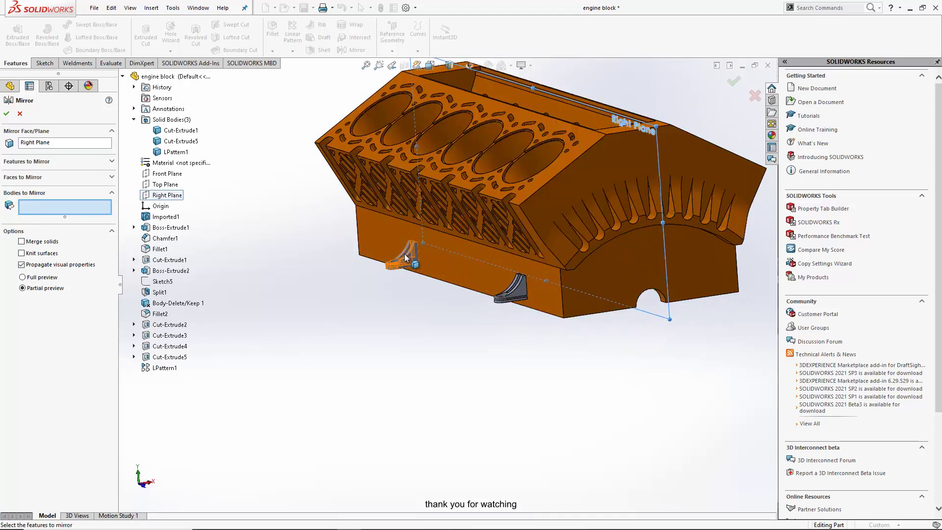
{"action": "left_click", "coordinate": [406, 262]}
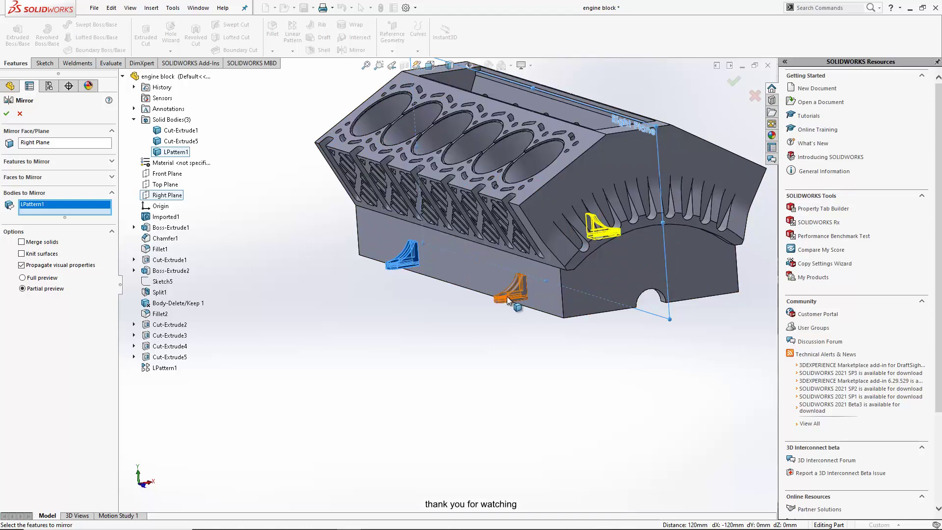
{"action": "middle_click_drag", "start_coordinate": [505, 330], "coordinate": [442, 220]}
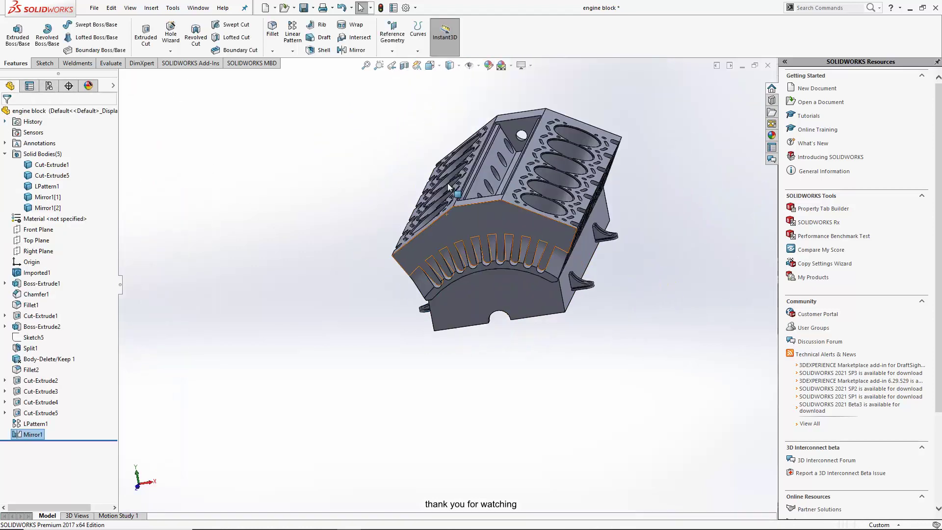
- Turn on RealView Graphics and Perspective view, then orbit the finished block
{"action": "mouse_move", "coordinate": [447, 183]}
{"action": "middle_mouse_down"}
{"action": "mouse_move", "coordinate": [544, 163]}
{"action": "mouse_move", "coordinate": [399, 250]}
{"action": "middle_mouse_up"}
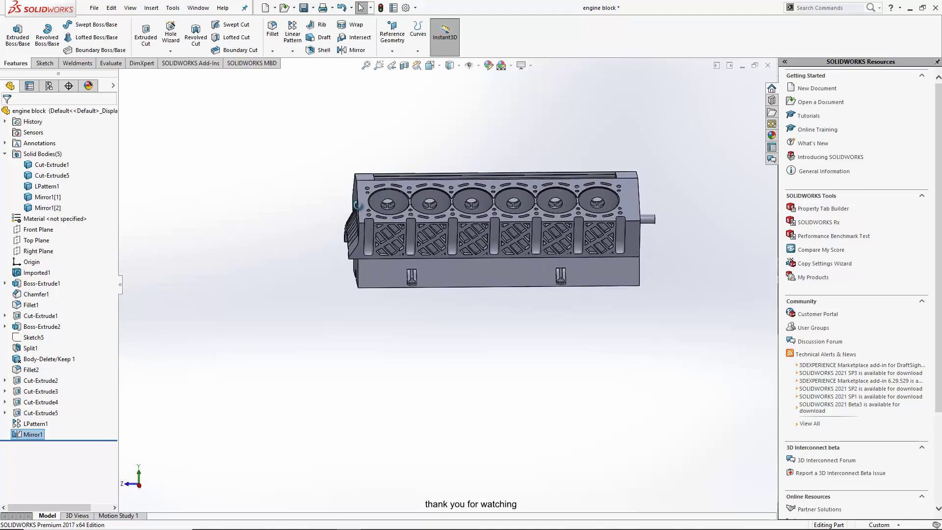
{"action": "scroll", "coordinate": [399, 251], "scroll_direction": "down", "scroll_amount": 3}
{"action": "scroll", "coordinate": [417, 255], "scroll_direction": "down", "scroll_amount": 2}
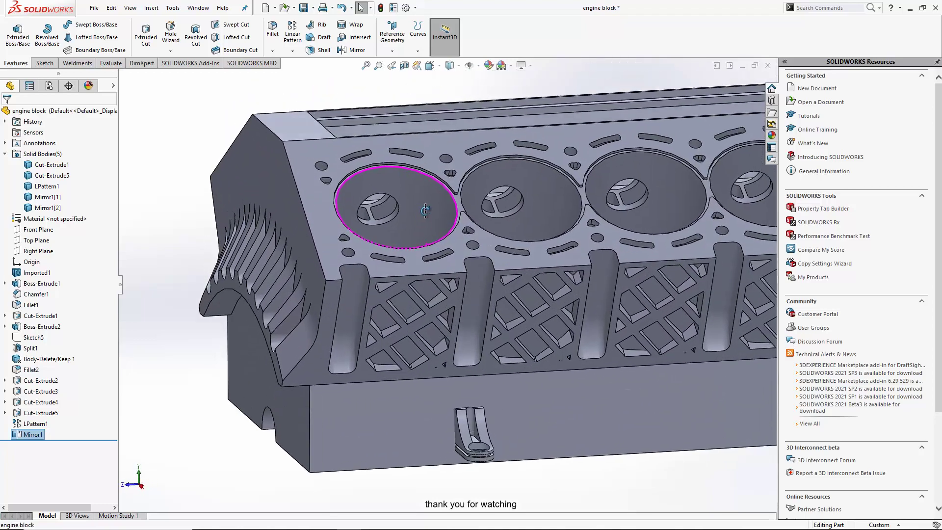
{"action": "scroll", "coordinate": [450, 264], "scroll_direction": "up", "scroll_amount": 2}
{"action": "scroll", "coordinate": [536, 285], "scroll_direction": "up", "scroll_amount": 2}
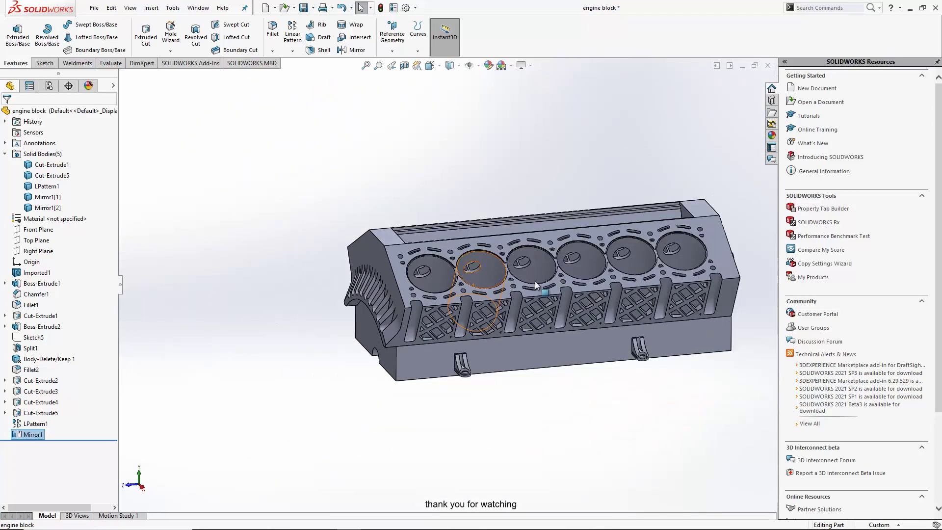
{"action": "left_click", "coordinate": [530, 66]}
{"action": "left_click", "coordinate": [549, 80]}
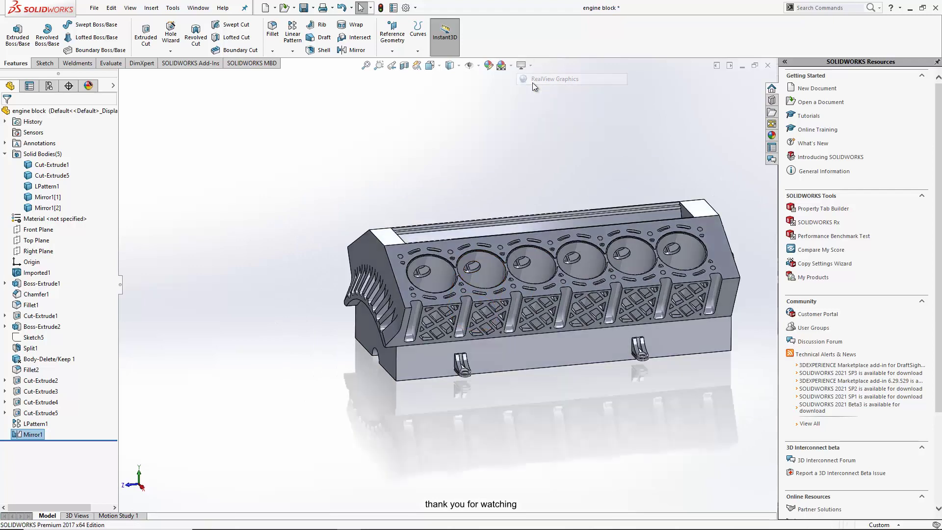
{"action": "left_click", "coordinate": [523, 68]}
{"action": "left_click", "coordinate": [554, 114]}
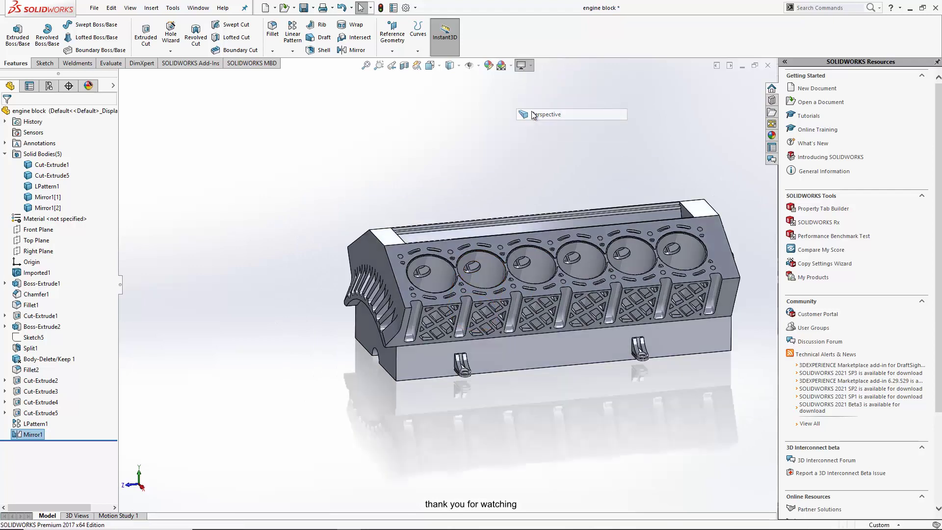
{"action": "mouse_move", "coordinate": [488, 194]}
{"action": "middle_mouse_down"}
{"action": "mouse_move", "coordinate": [549, 152]}
{"action": "mouse_move", "coordinate": [531, 185]}
{"action": "mouse_move", "coordinate": [315, 204]}
{"action": "mouse_move", "coordinate": [296, 225]}
{"action": "mouse_move", "coordinate": [304, 261]}
{"action": "middle_mouse_up"}
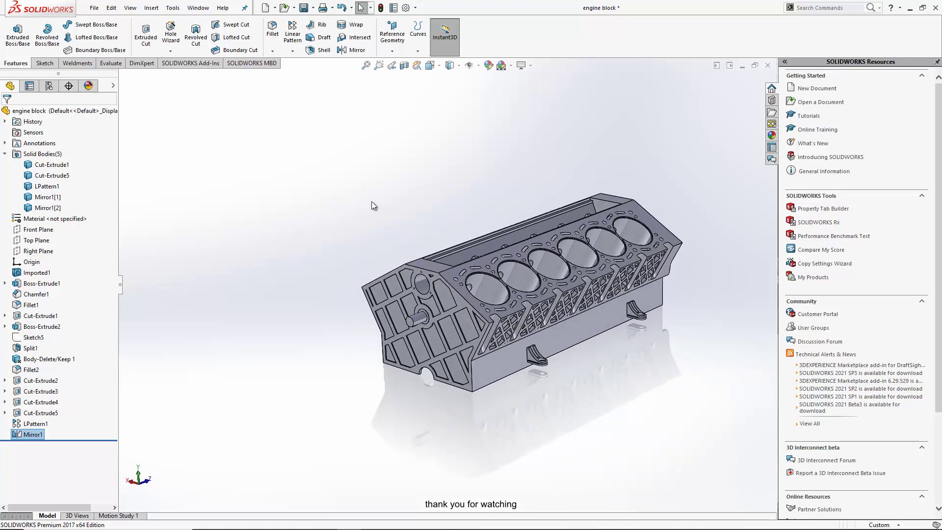